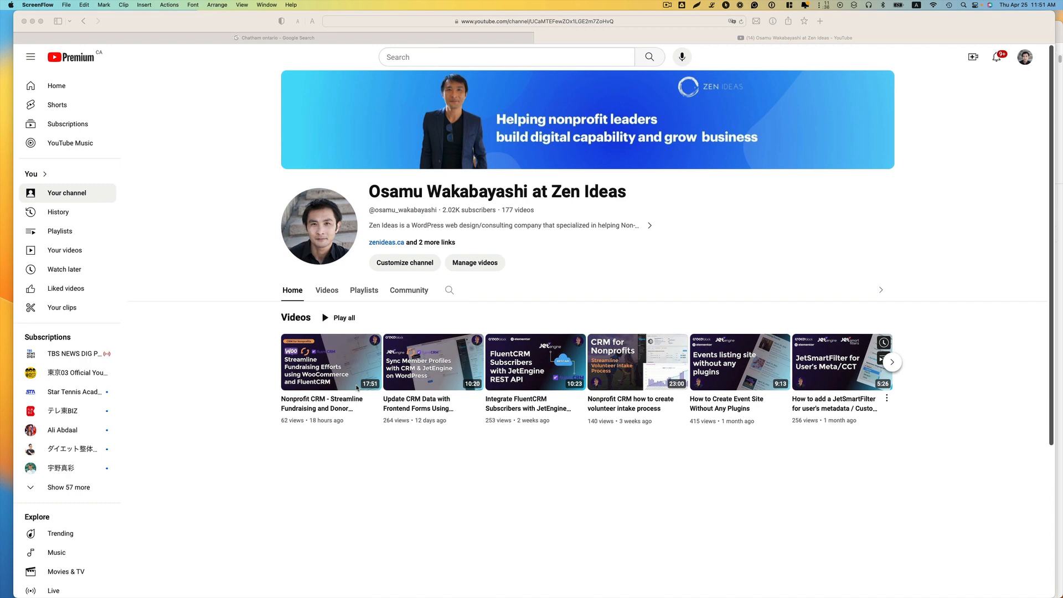
Step: Open the channel's video about streamlining nonprofit fundraising and donor management
click(330, 388)
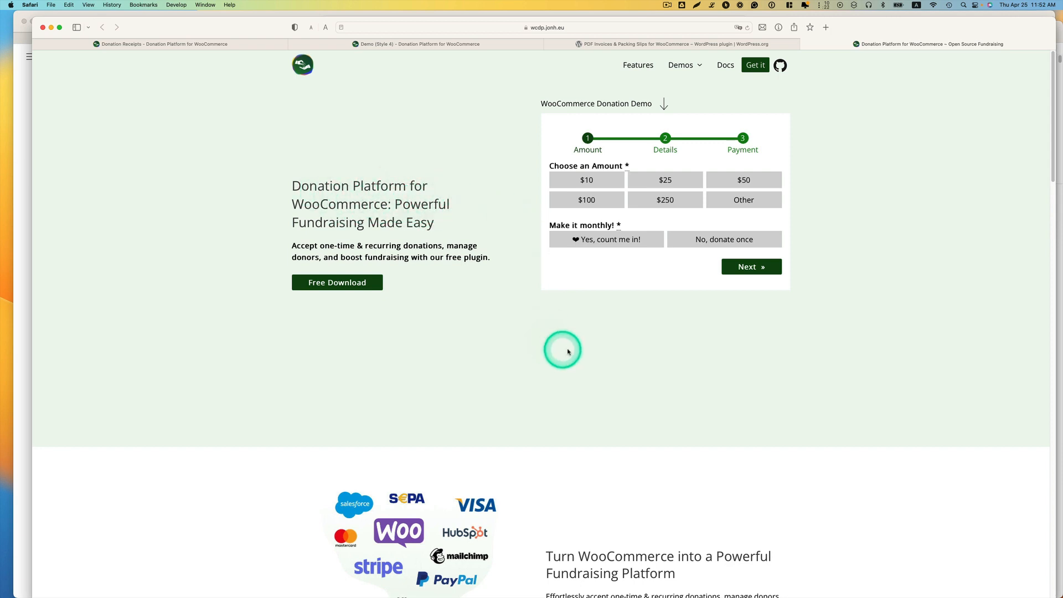
Step: Get the Donation Platform for WooCommerce plugin from its website and review its details on WordPress.org
scroll(581, 346, down, 1)
scroll(587, 341, down, 2)
scroll(587, 341, up, 2)
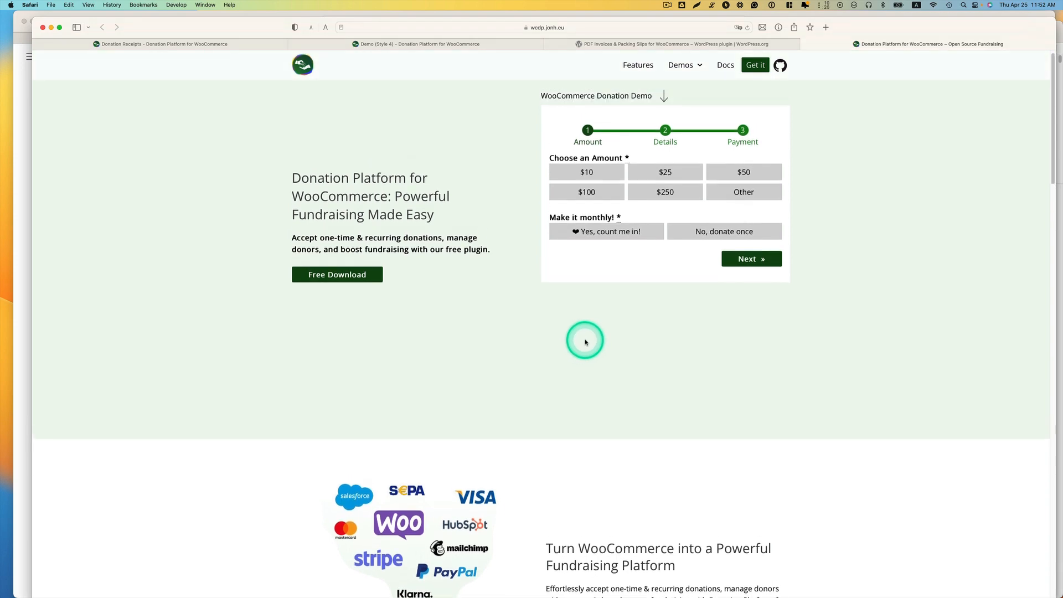
click(756, 66)
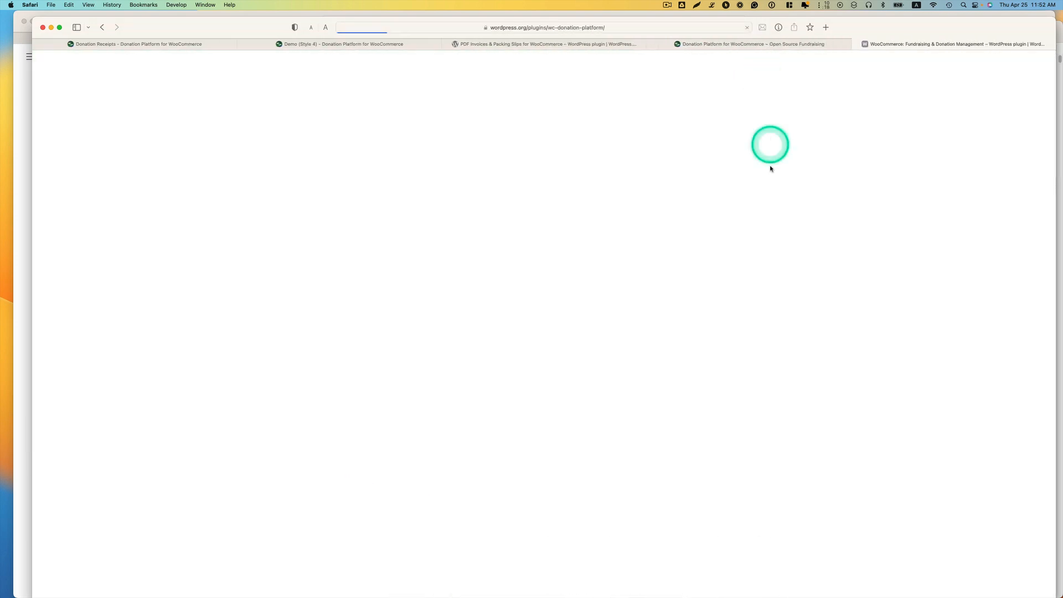
scroll(734, 362, down, 4)
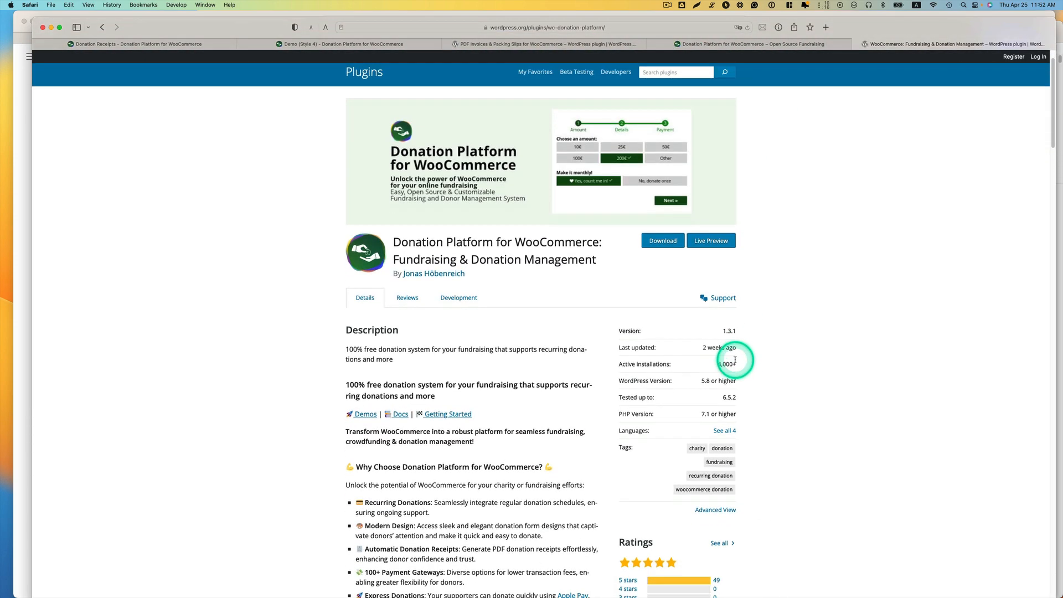
scroll(749, 362, down, 3)
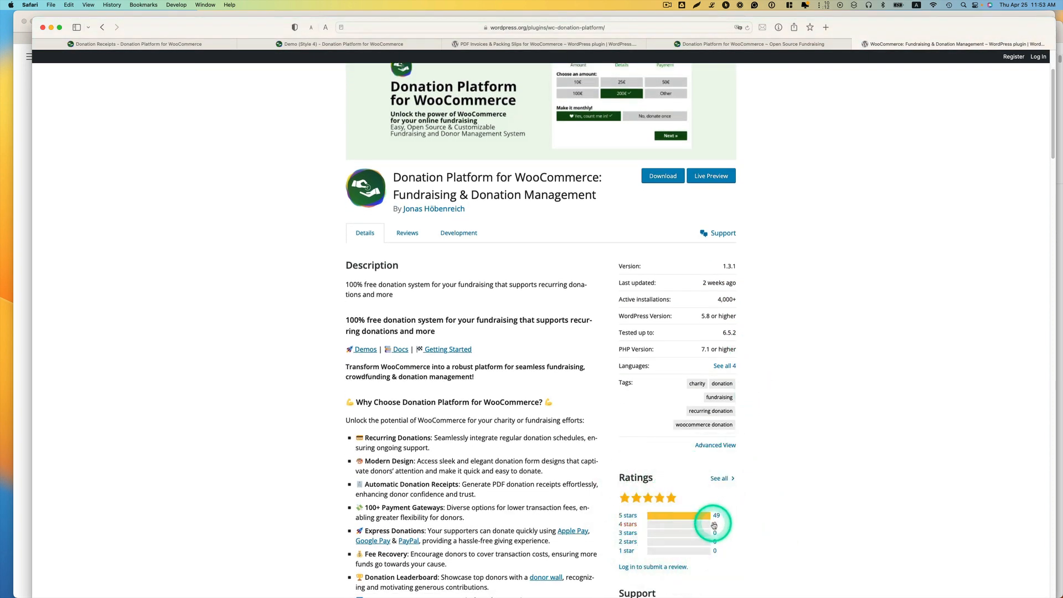
Step: Review the description and ratings of the PDF Invoices & Packing Slips for WooCommerce plugin on WordPress.org
click(717, 44)
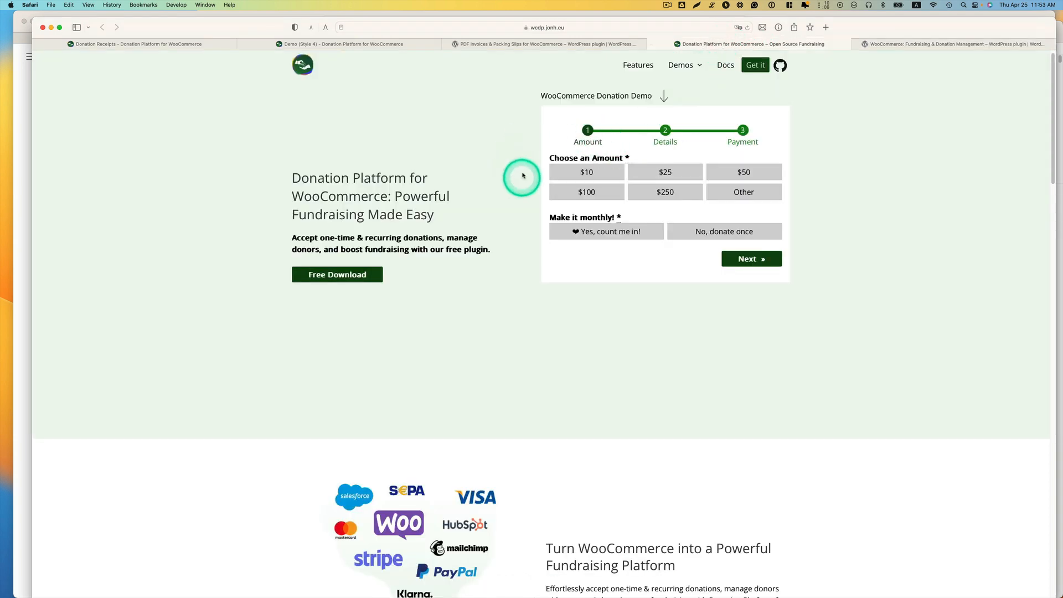
click(534, 43)
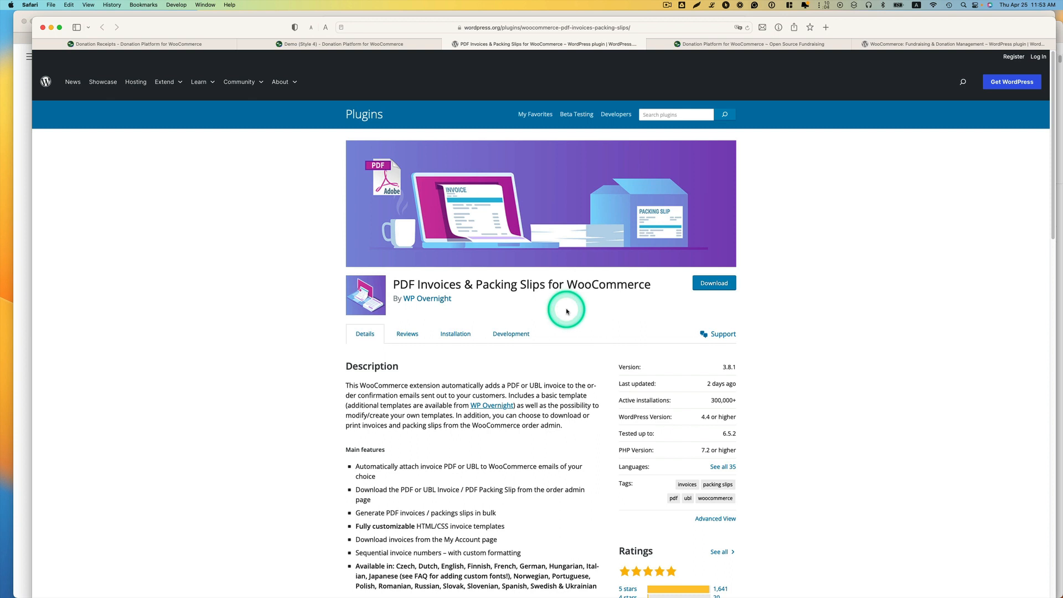
scroll(576, 310, down, 1)
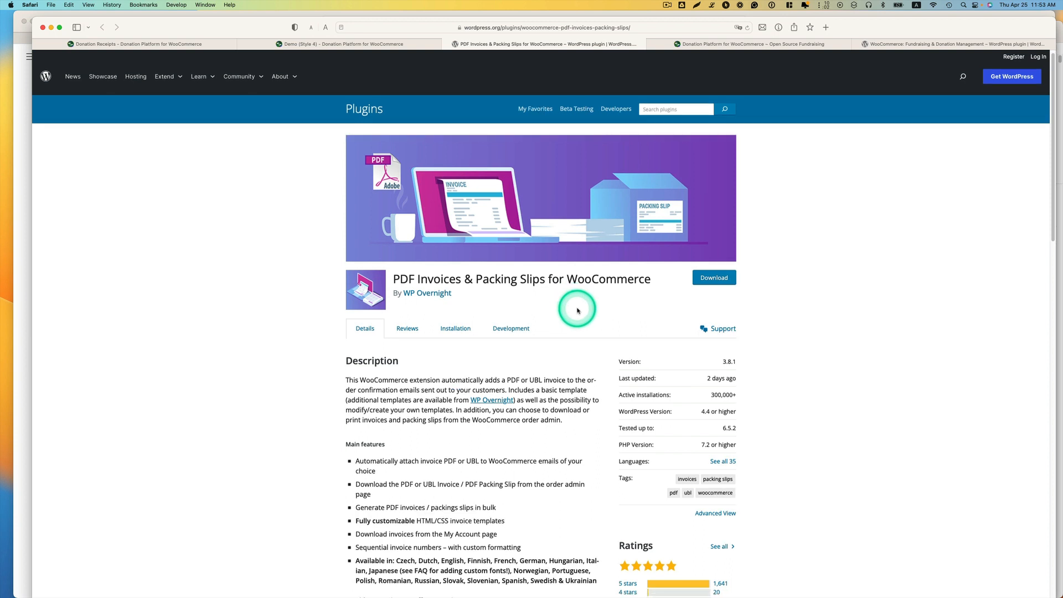
scroll(592, 310, down, 3)
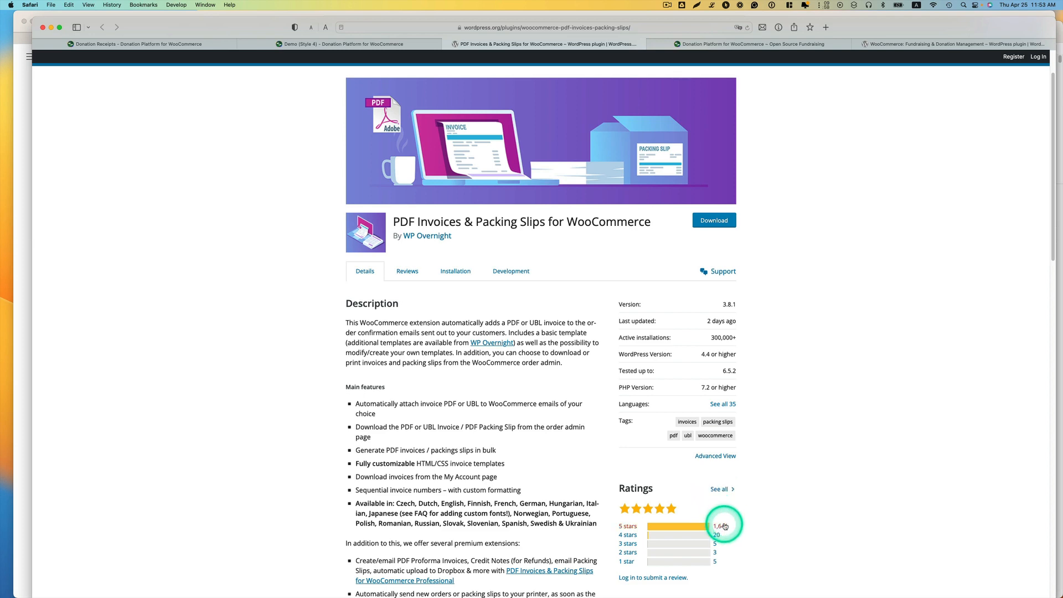
scroll(516, 455, up, 3)
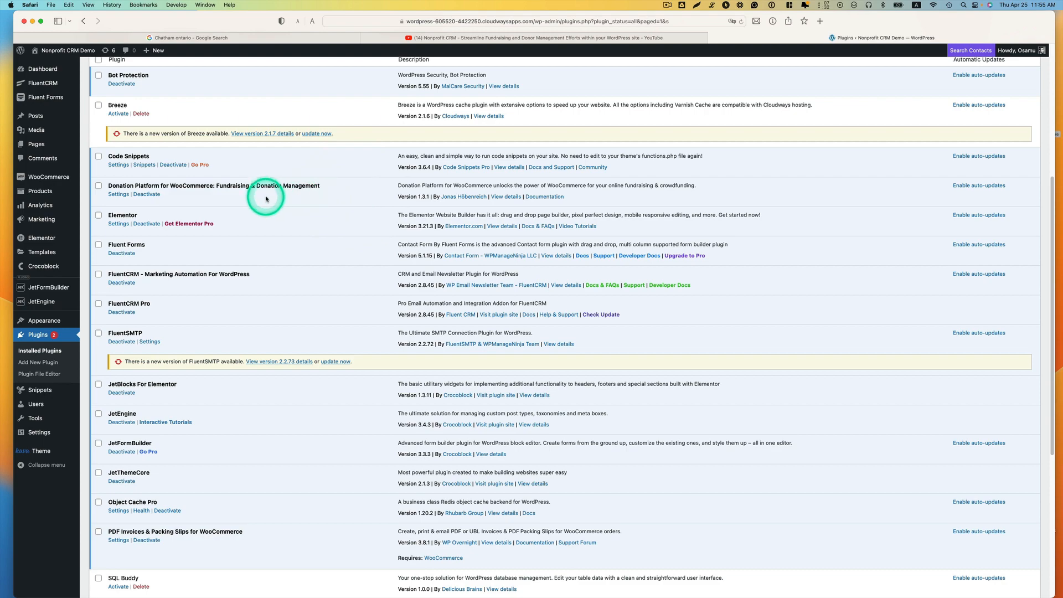
Step: Check the required plugins among the installed ones and open the settings of Donation Platform for WooCommerce
scroll(238, 397, down, 2)
scroll(238, 397, down, 3)
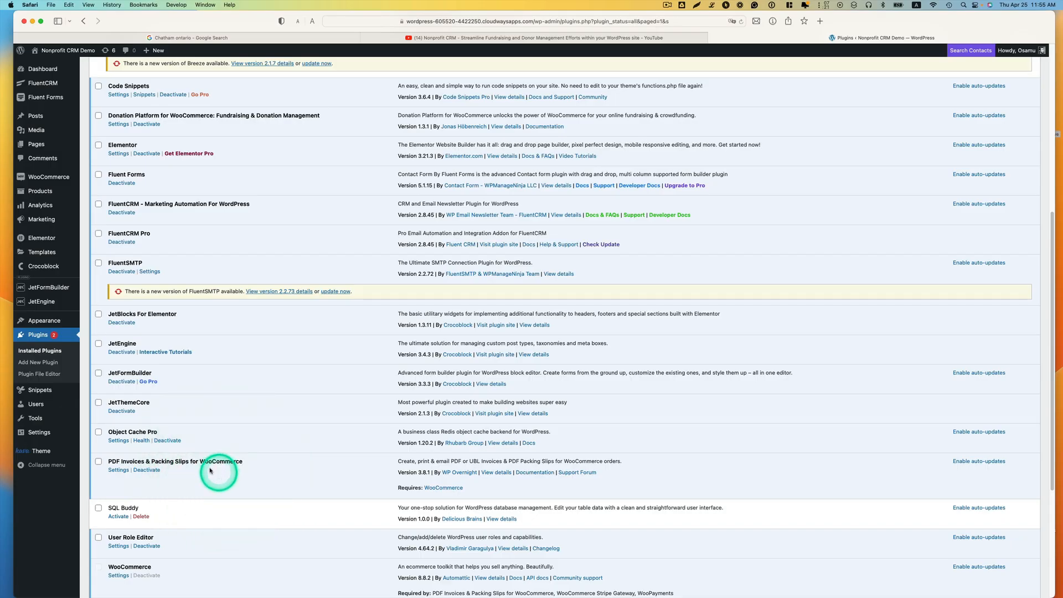
mouse_move(61, 181)
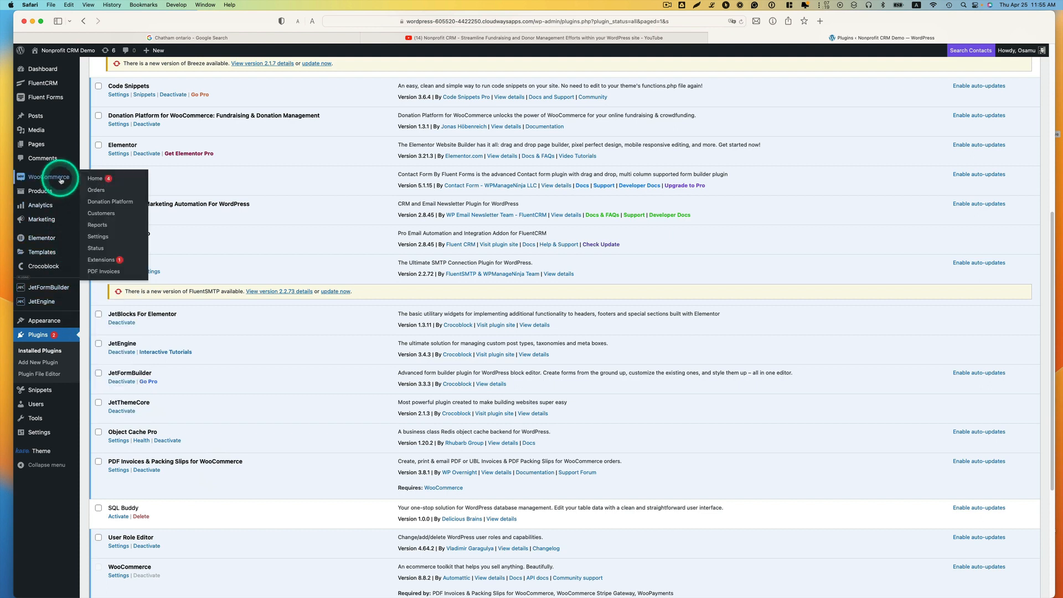
scroll(268, 182, up, 1)
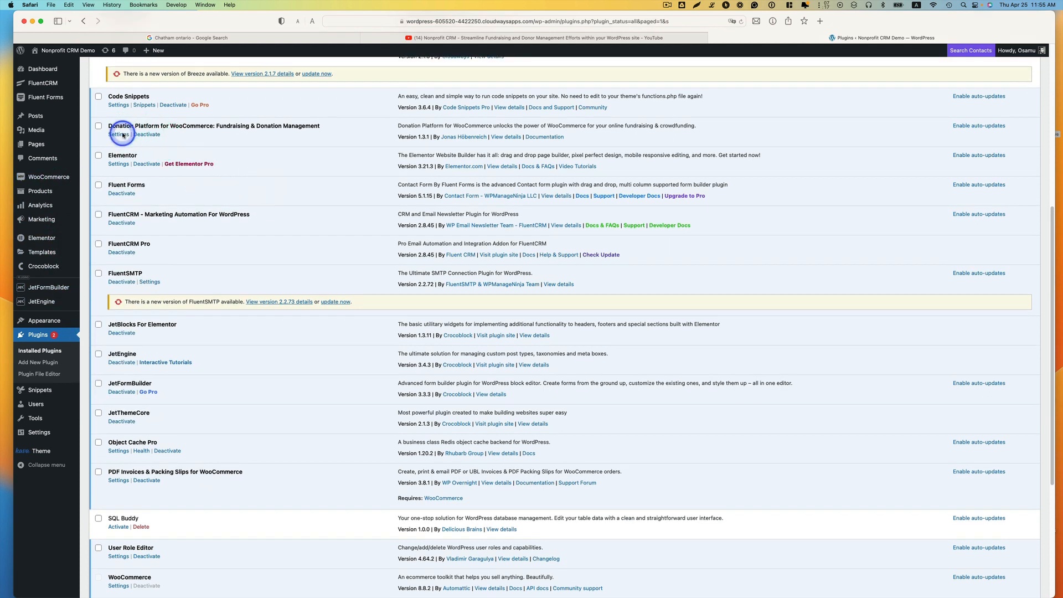
click(118, 135)
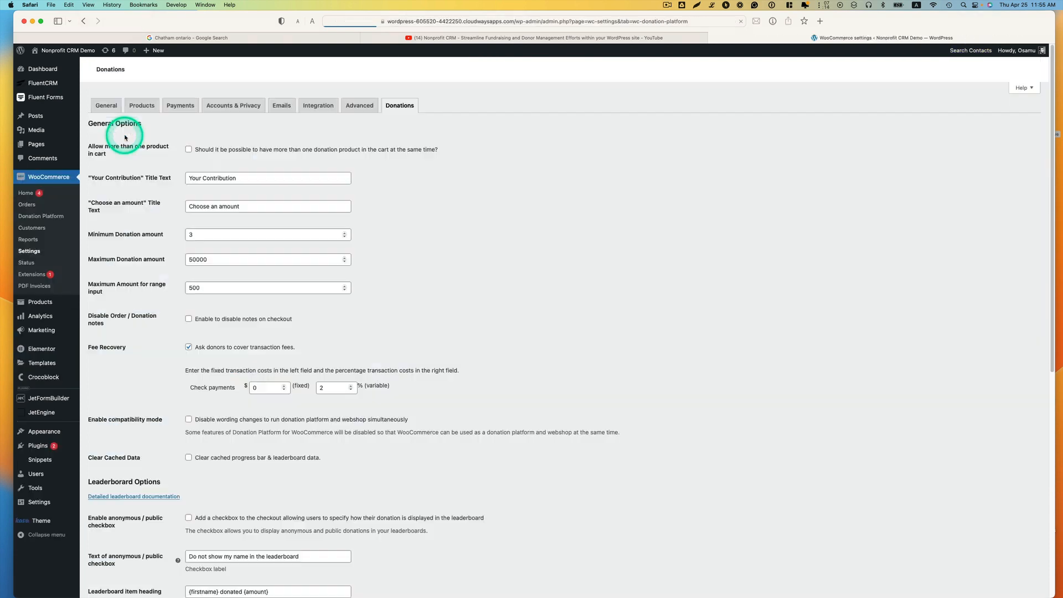
Step: Enlarge the donation settings page and examine the general options, including the "Choose an amount" title text
key(super+plus)
key(super+plus)
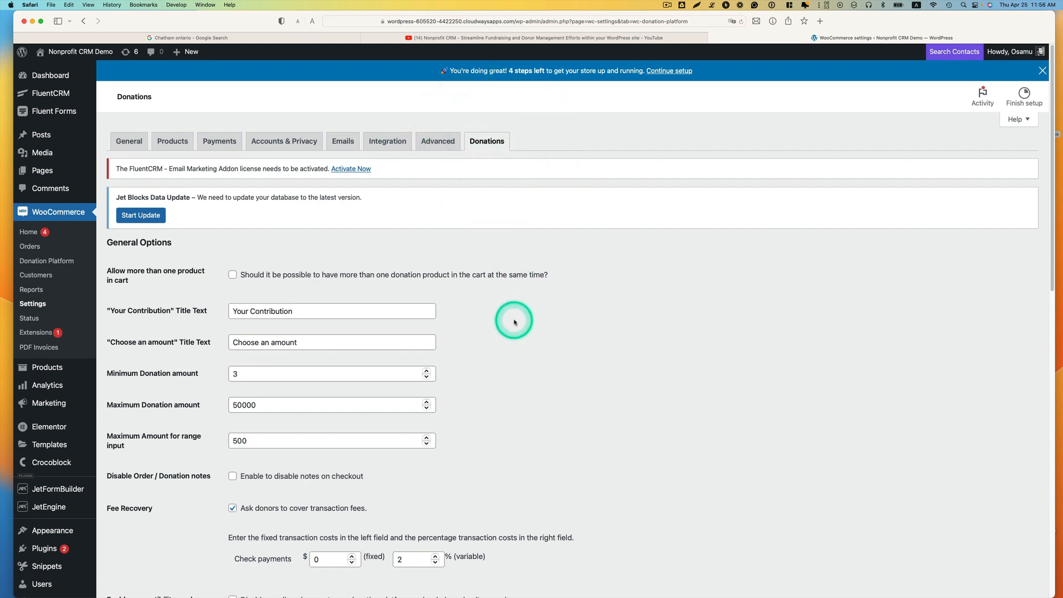
scroll(514, 321, down, 2)
scroll(515, 323, down, 2)
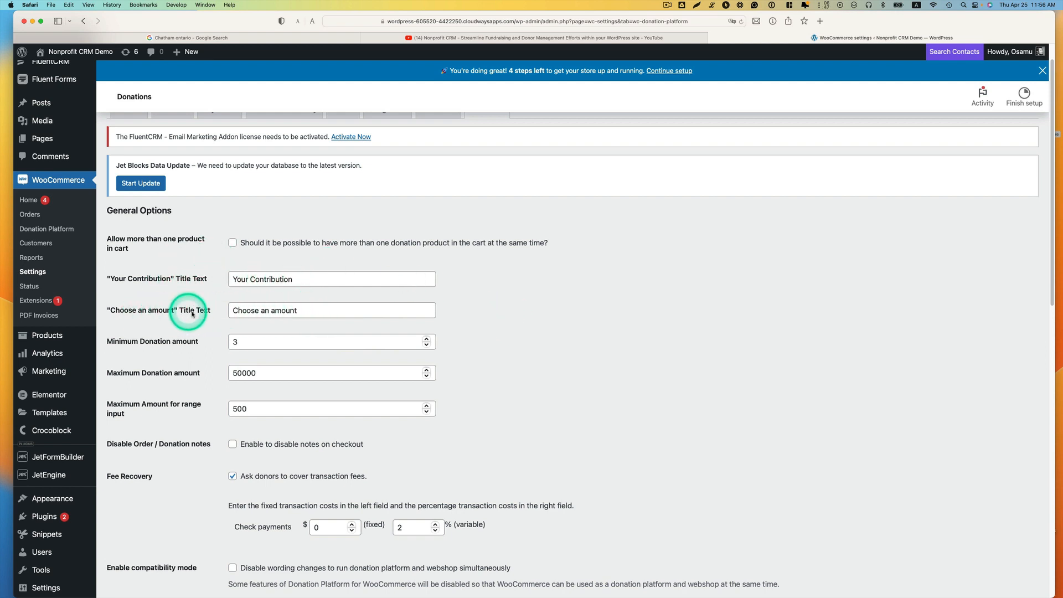
click(300, 310)
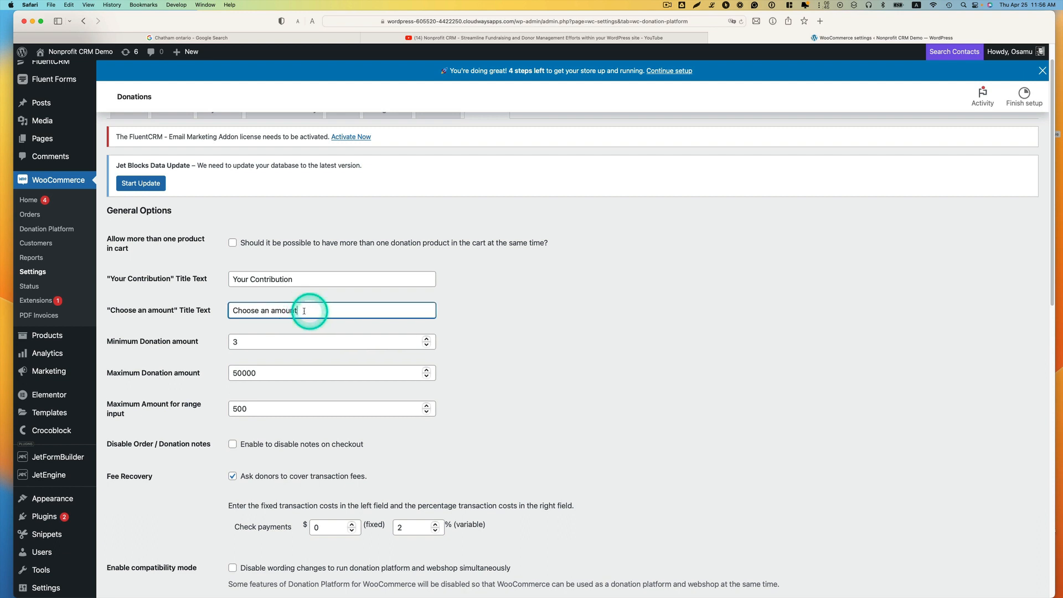
drag(300, 310, 251, 311)
click(309, 311)
scroll(302, 308, down, 1)
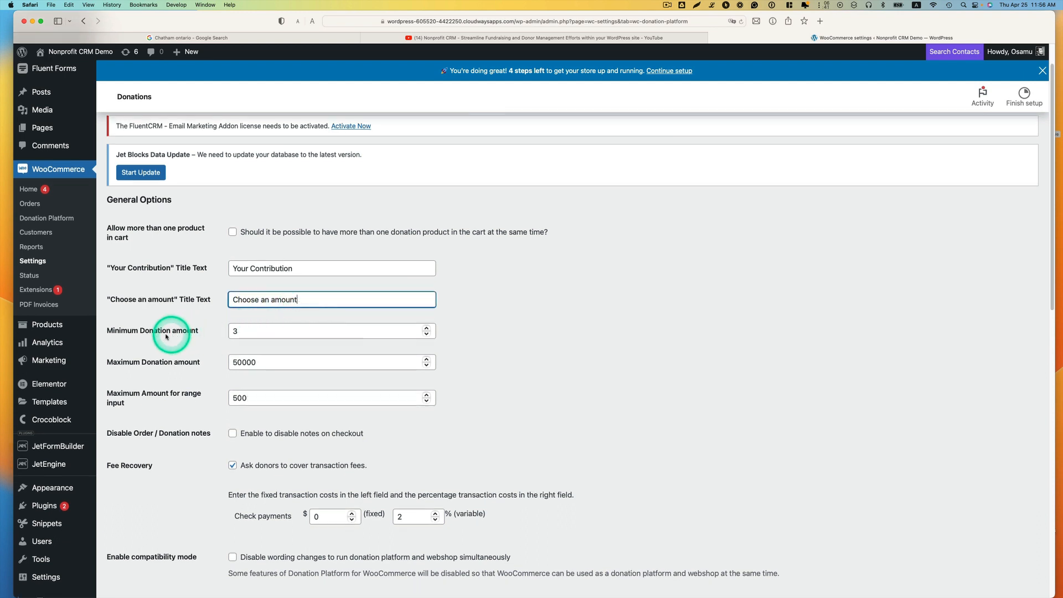
Step: Set the minimum donation amount to 5 in the general donation options
drag(250, 332, 227, 340)
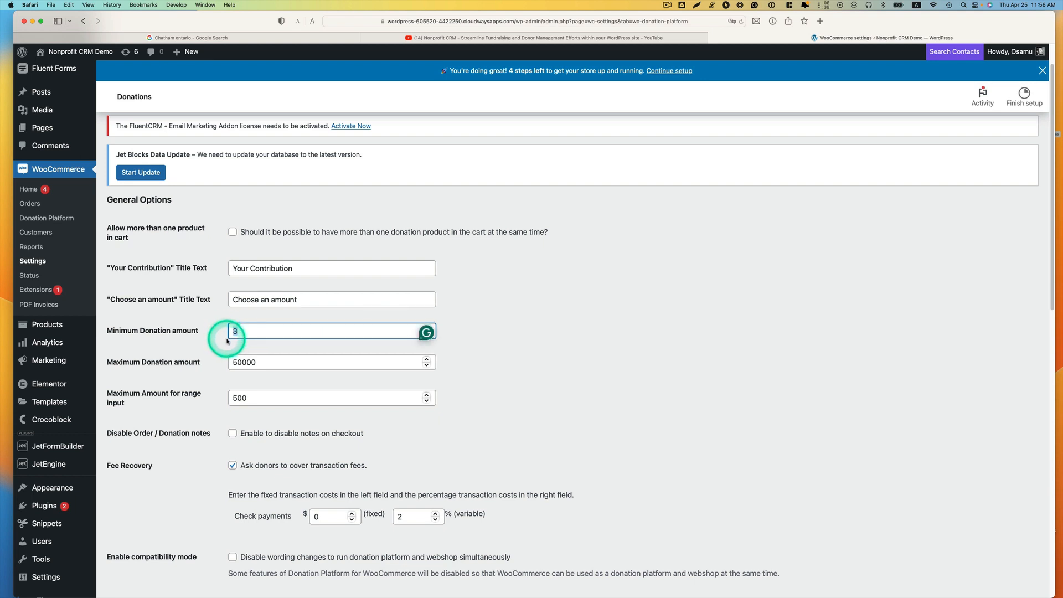
text(5)
click(260, 362)
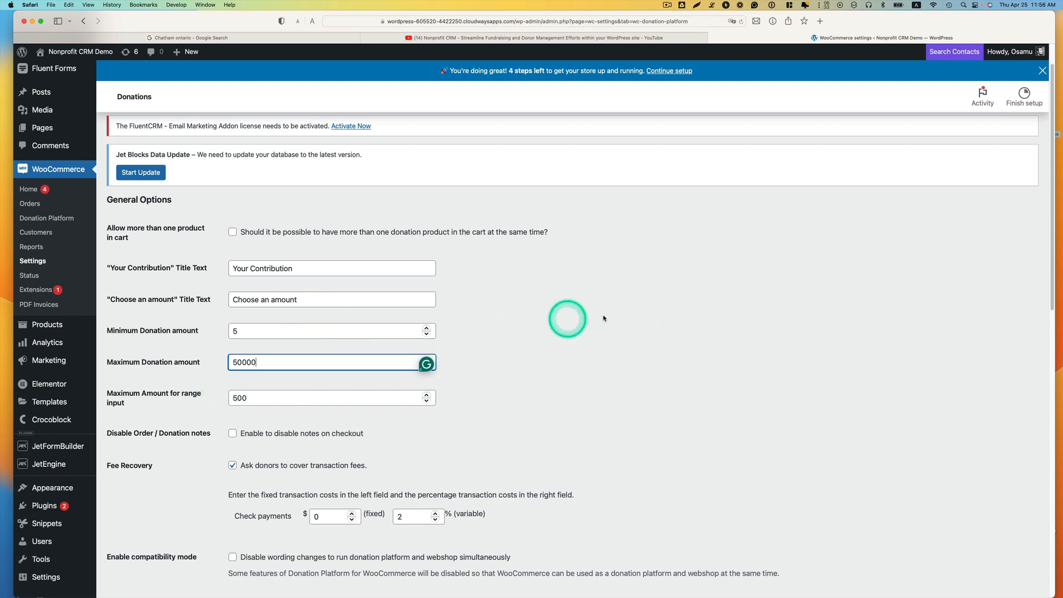
Step: Check PayPal's donation transaction fee, then set the check payments fee recovery to $0.3 fixed and 1.6% variable
scroll(340, 362, down, 2)
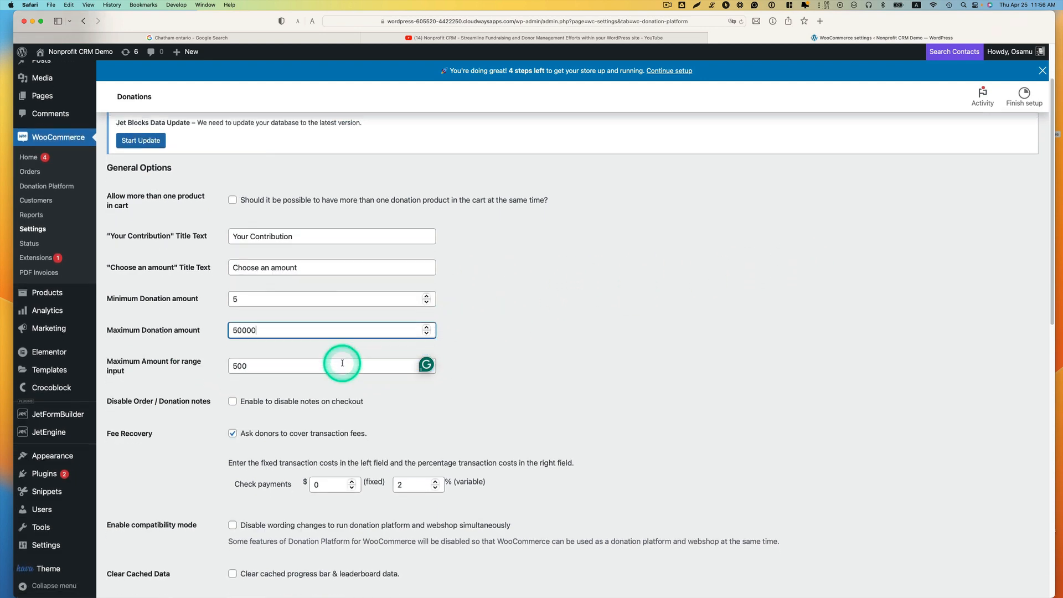
scroll(342, 362, down, 2)
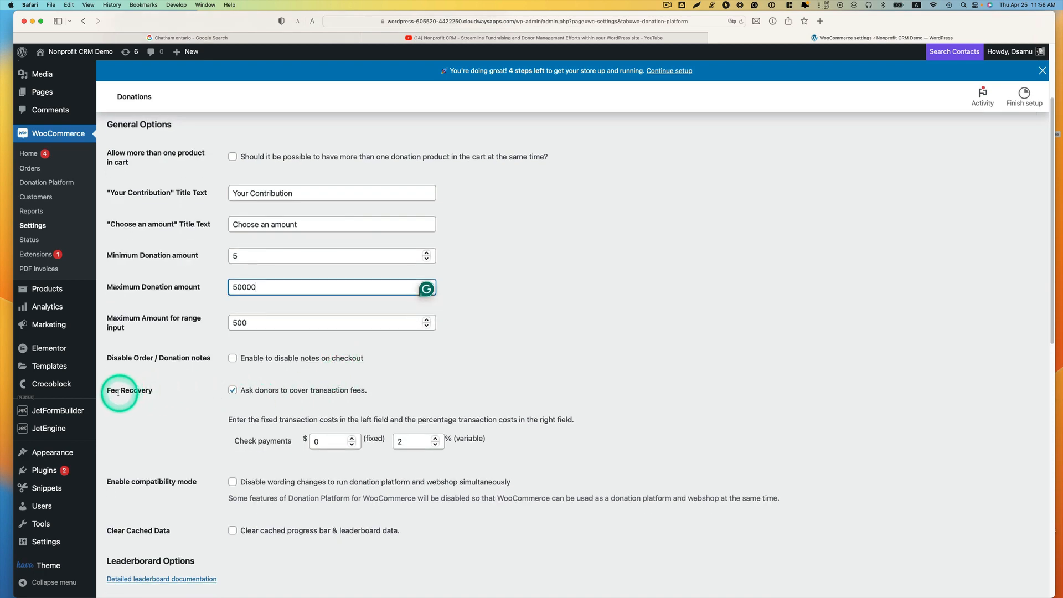
scroll(477, 304, down, 1)
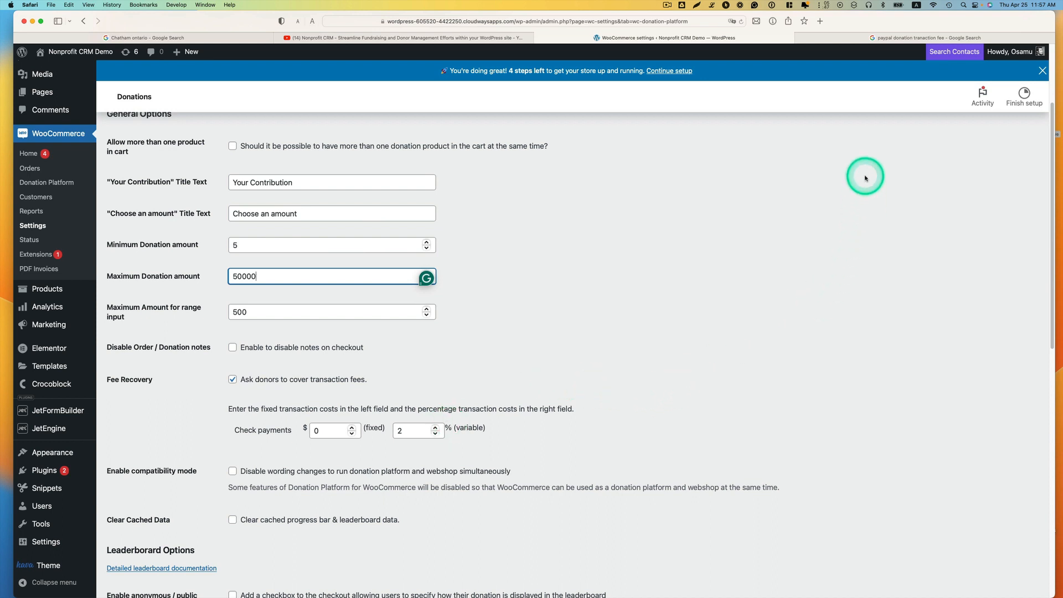
click(873, 38)
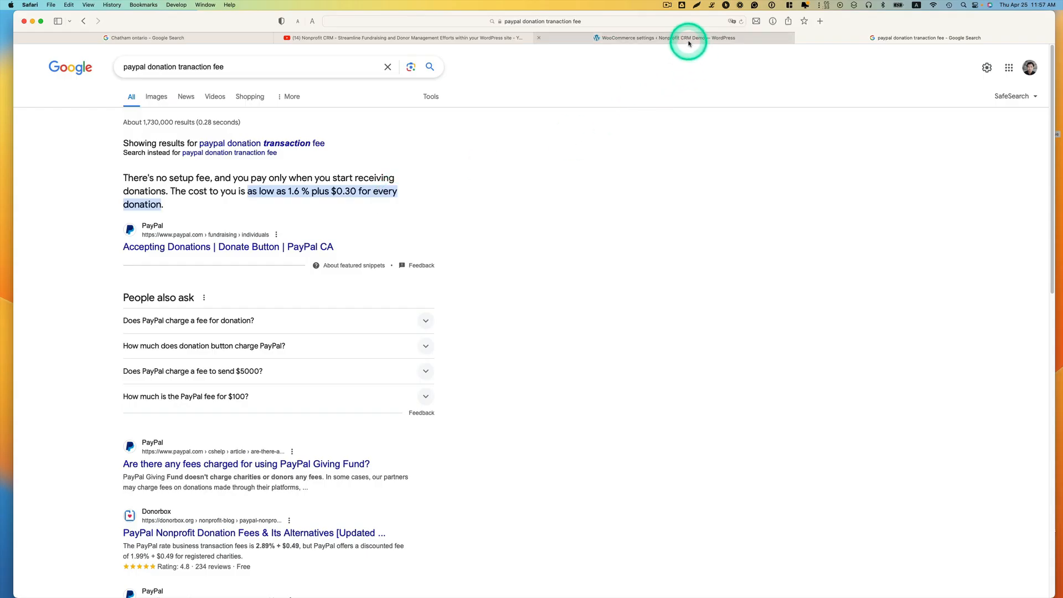
click(689, 39)
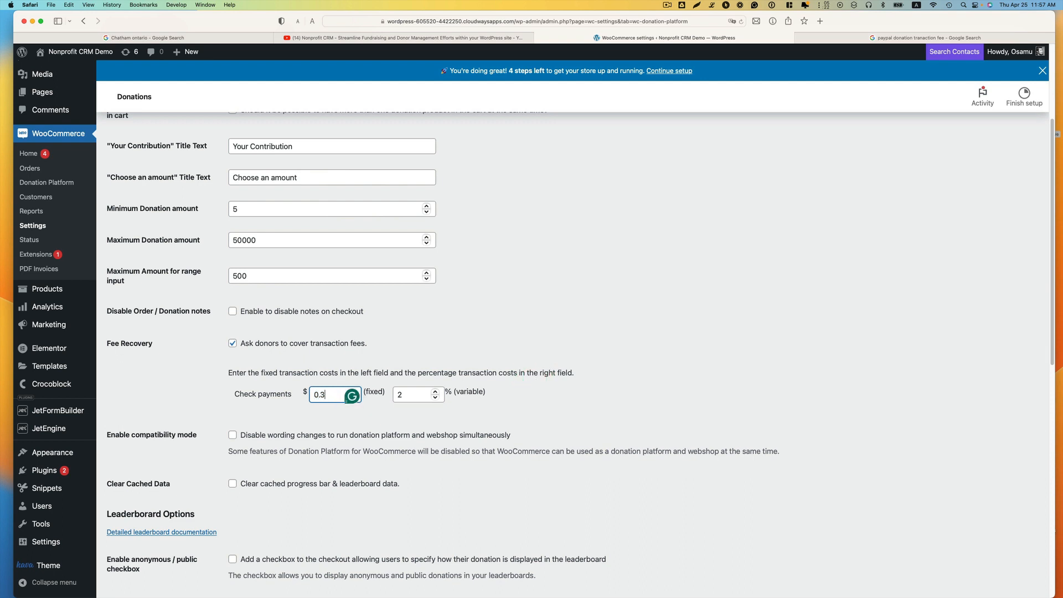
click(407, 394)
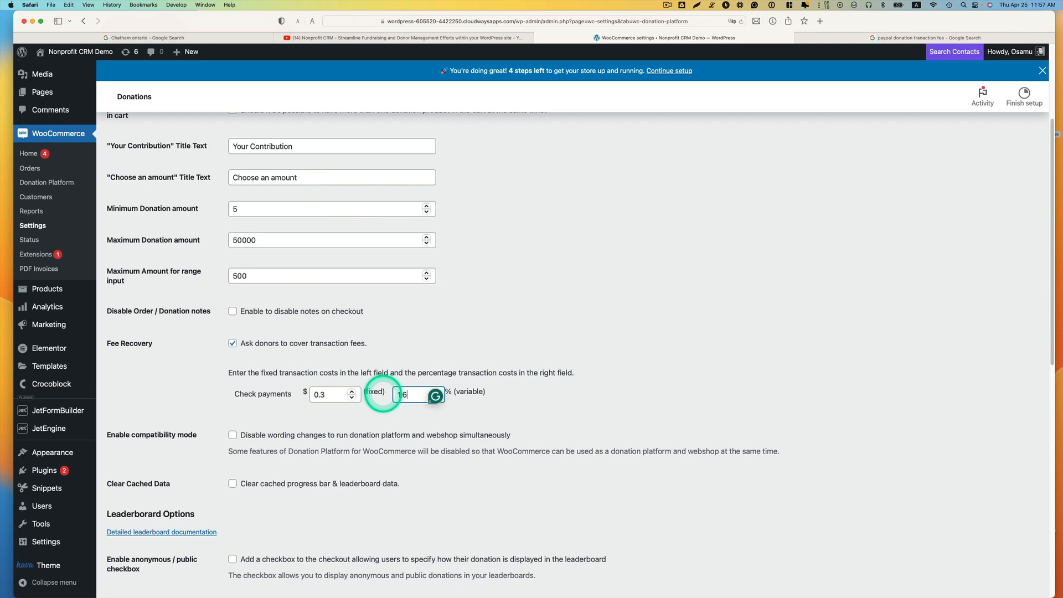
click(513, 425)
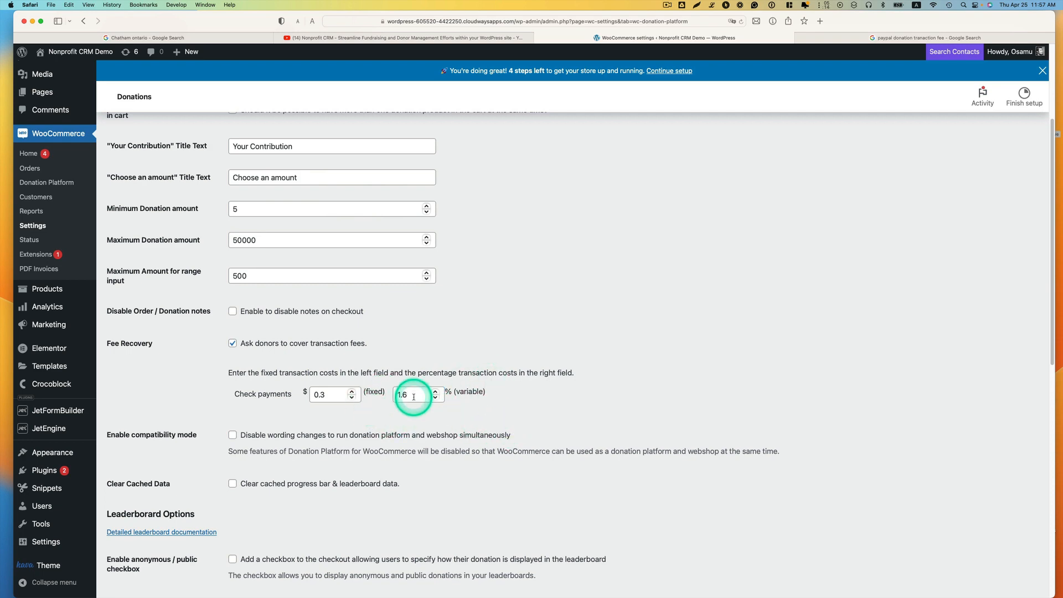
Step: Examine the compatibility, leaderboard and design color options through to the end of the donation settings
scroll(416, 407, down, 2)
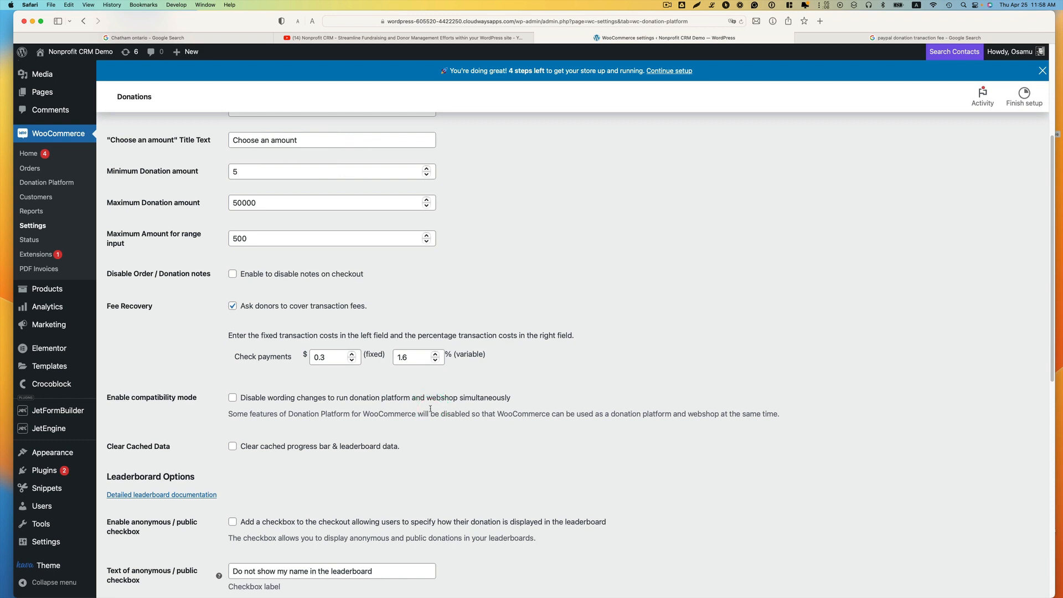
scroll(509, 397, down, 5)
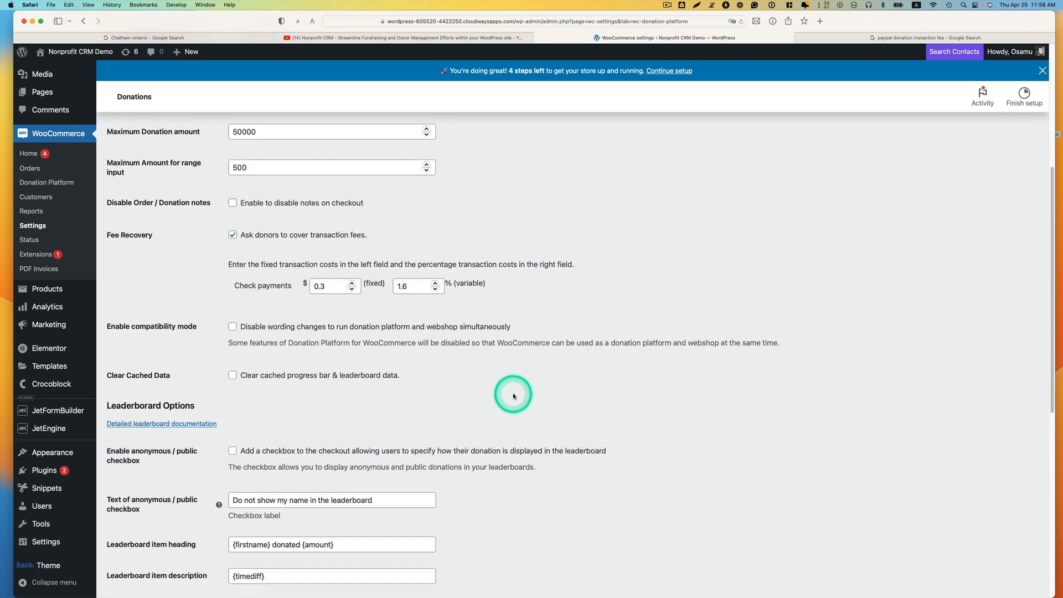
scroll(514, 396, down, 1)
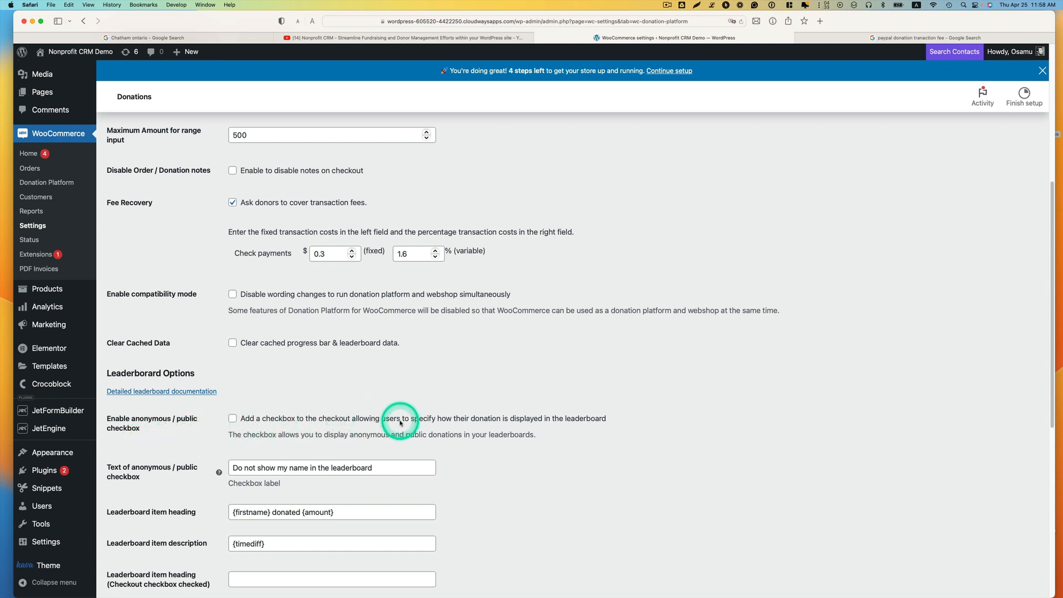
scroll(349, 411, down, 1)
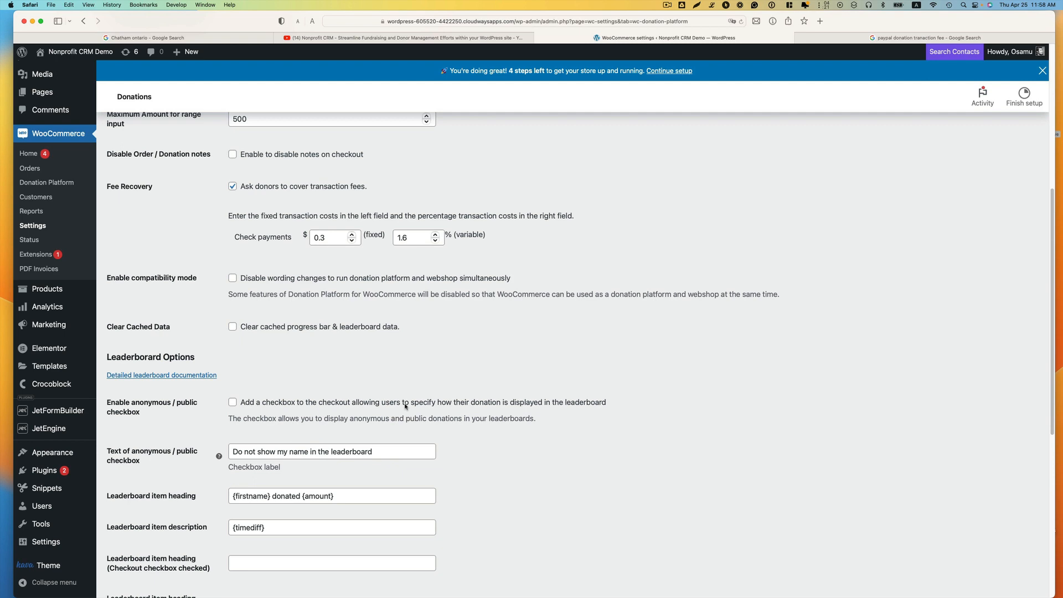
scroll(382, 410, down, 1)
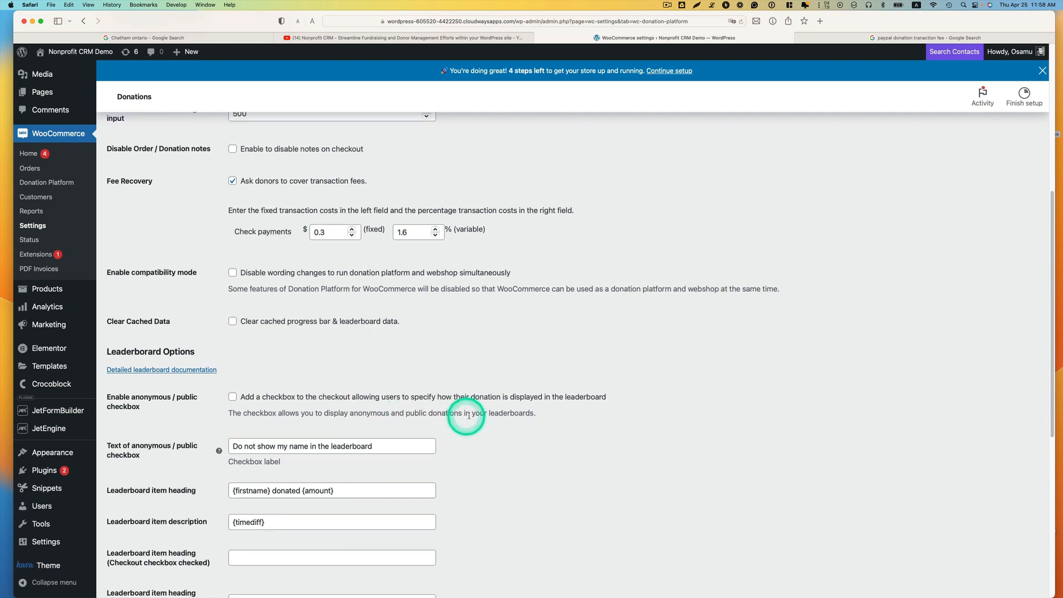
scroll(532, 413, down, 10)
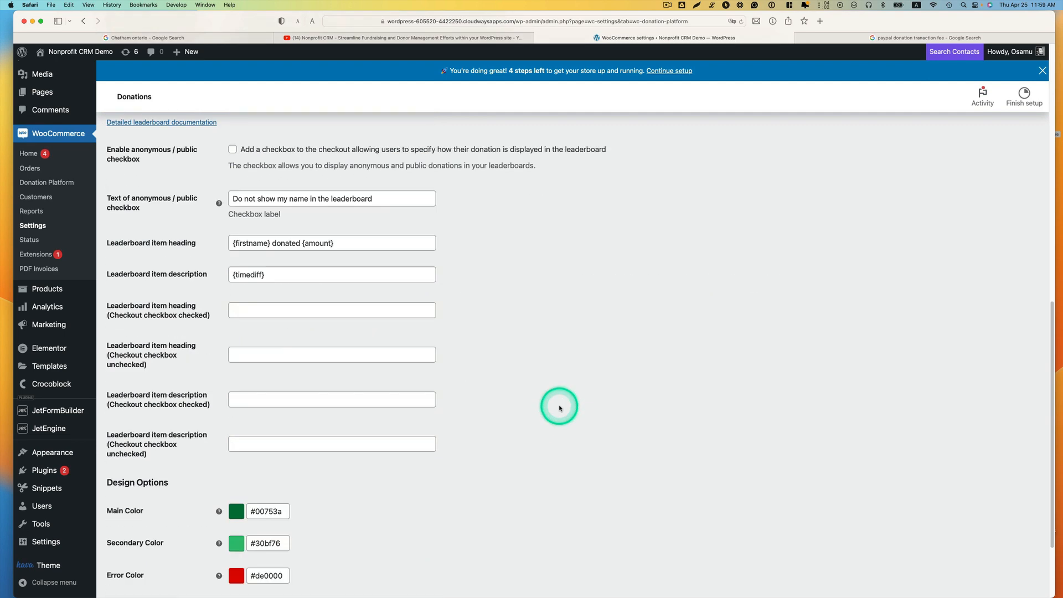
scroll(454, 441, down, 2)
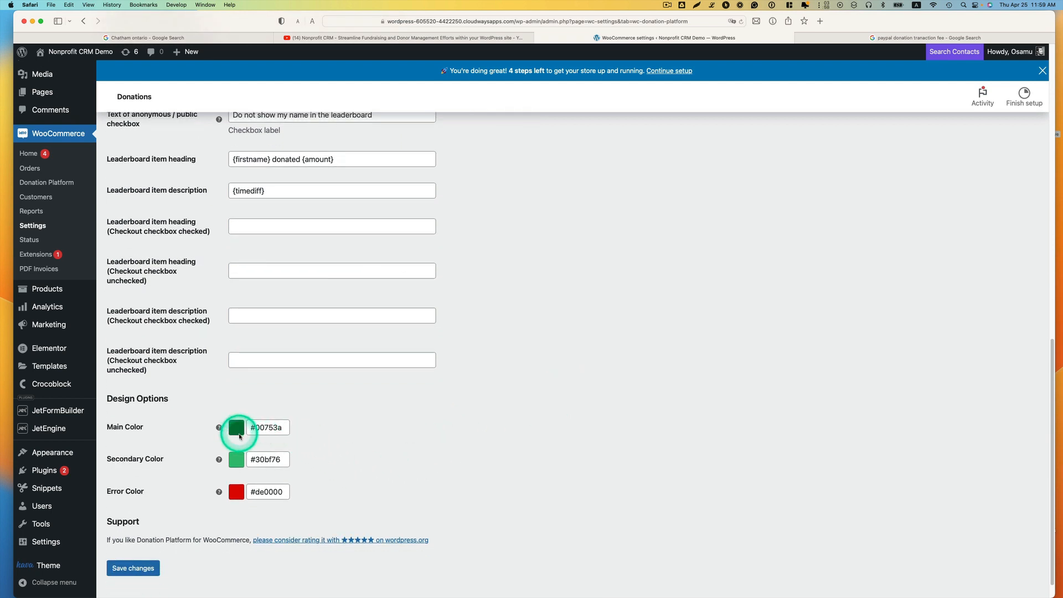
scroll(238, 474, down, 1)
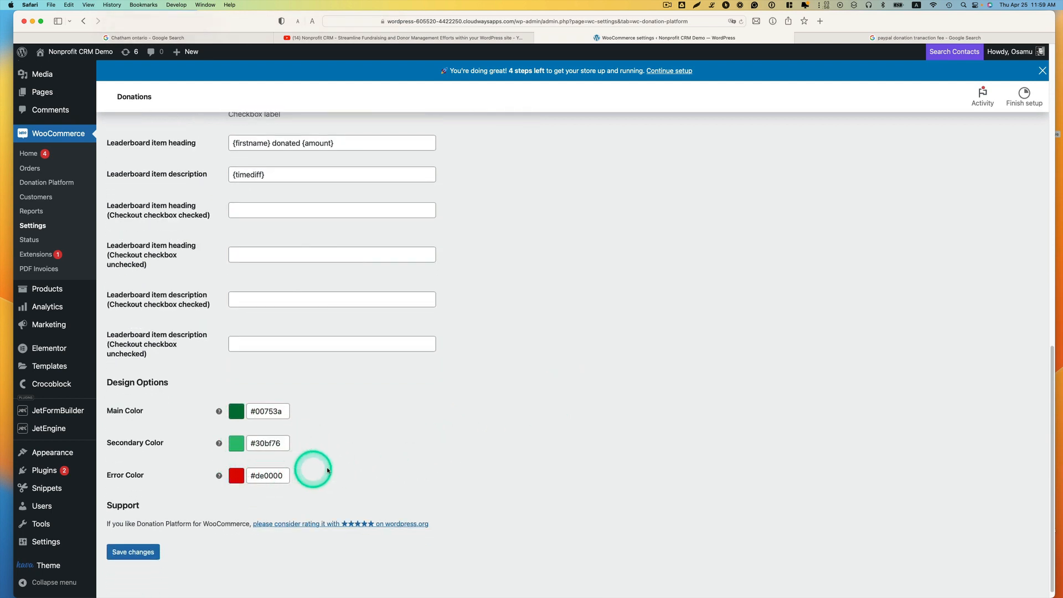
Step: Save the changes made to the donation settings
click(145, 547)
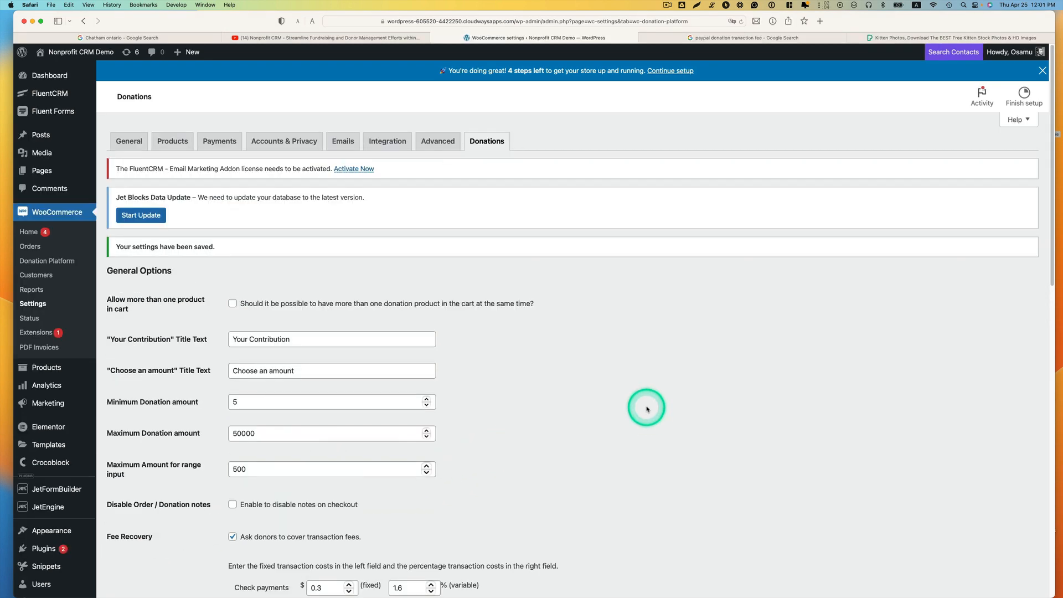
scroll(646, 409, down, 2)
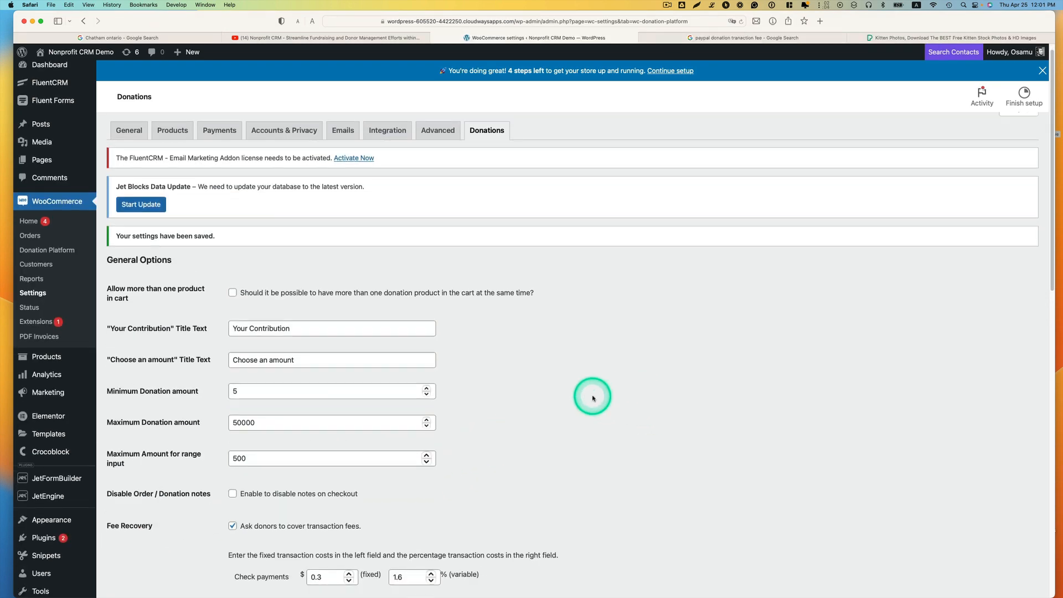
Step: Create a new WooCommerce product titled "Support our little kitten"
mouse_move(71, 335)
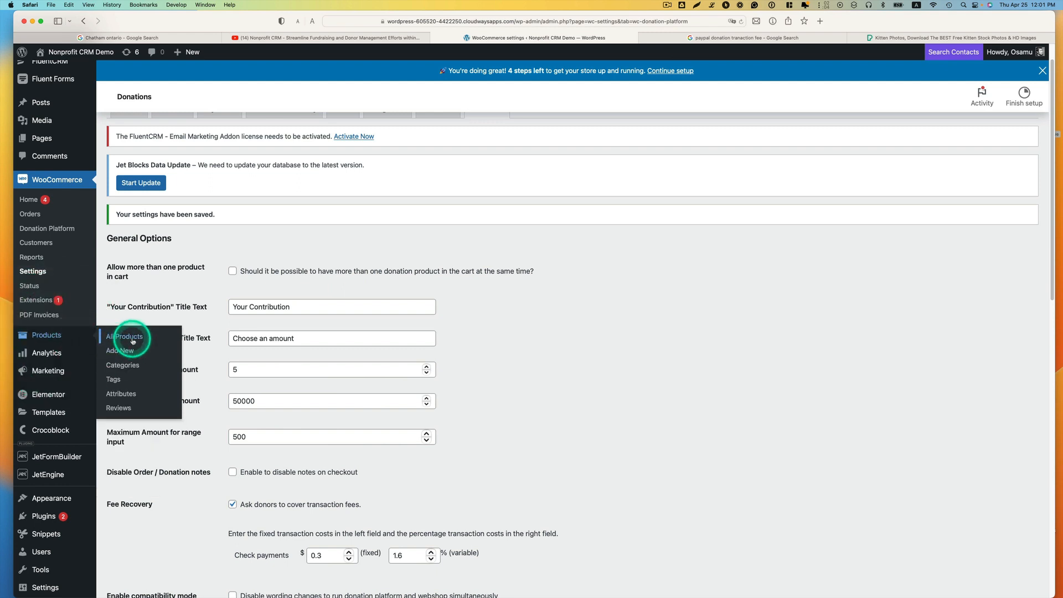
click(121, 352)
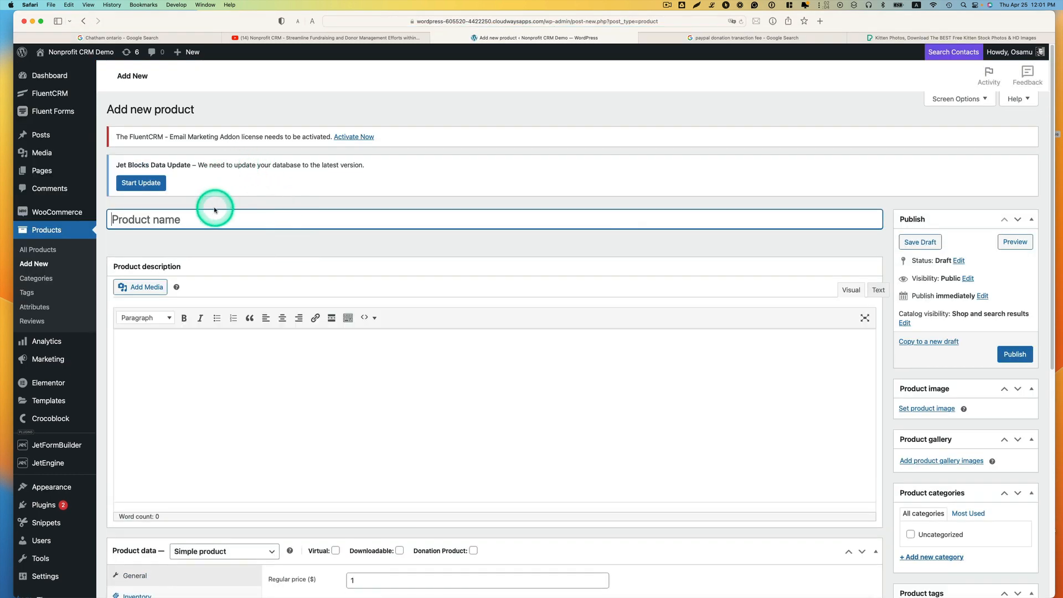
click(208, 218)
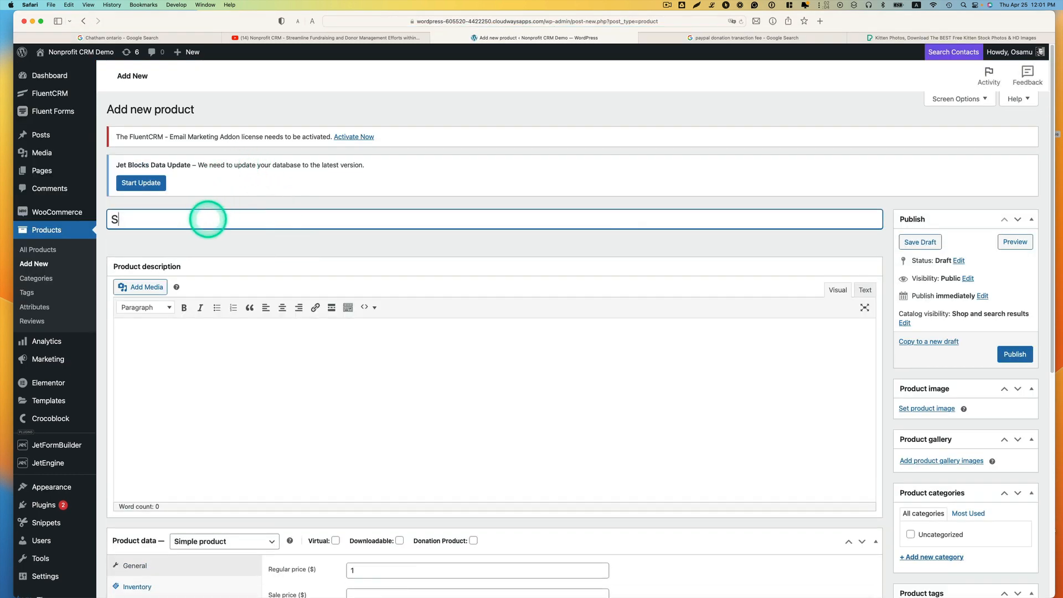
text(Support our)
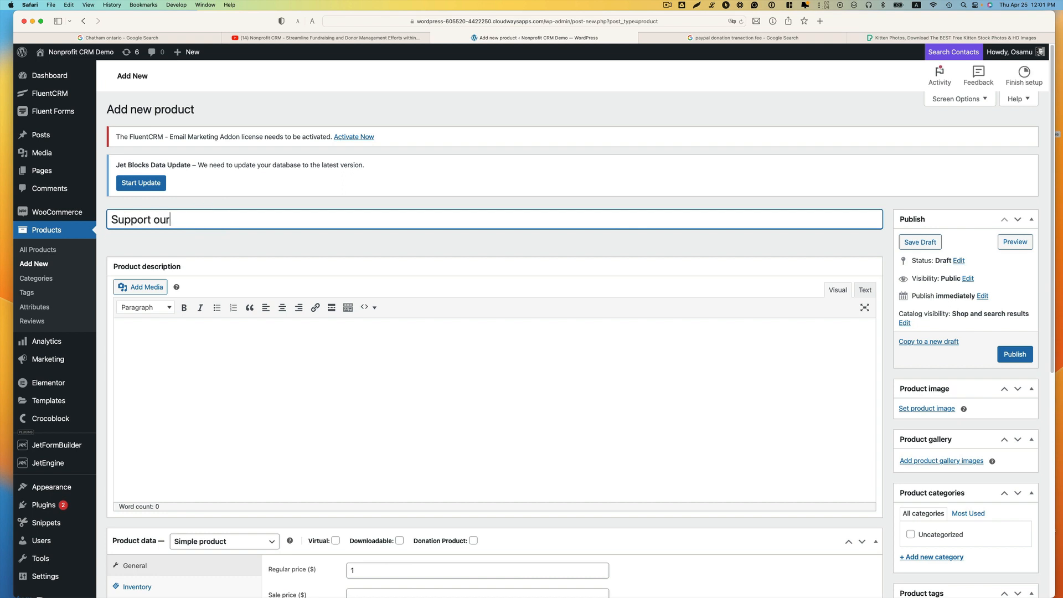
text( little kitten)
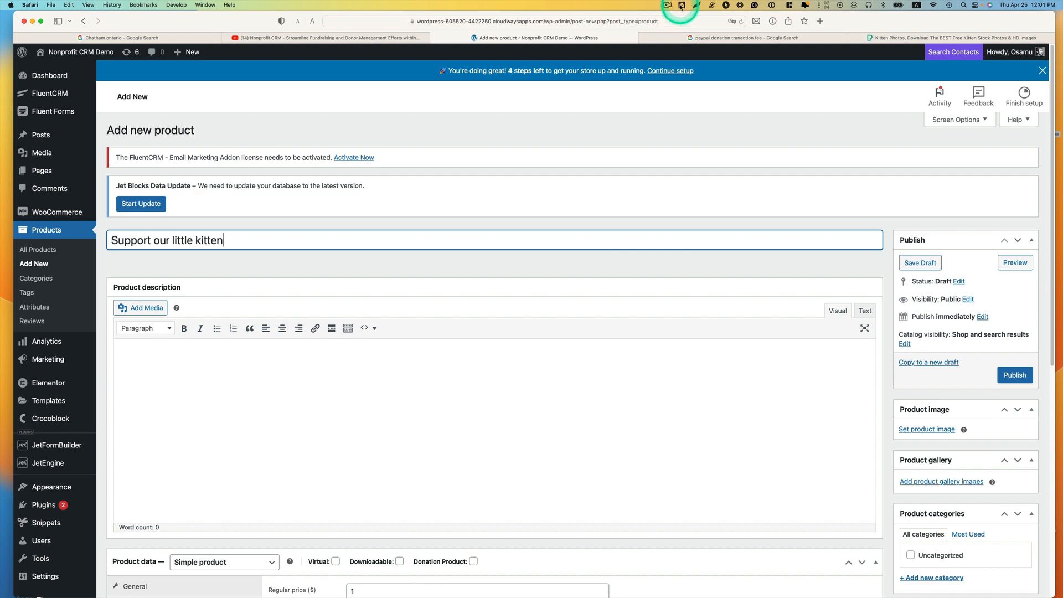
Step: Fill the product description with one paragraph of placeholder text from the dummy text generator
click(712, 7)
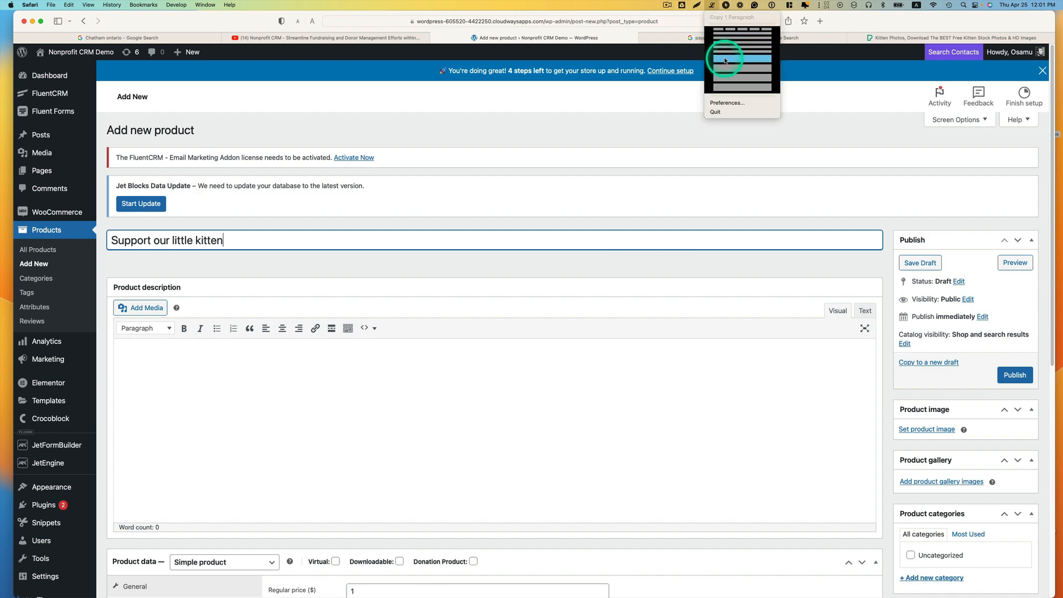
click(261, 351)
click(269, 356)
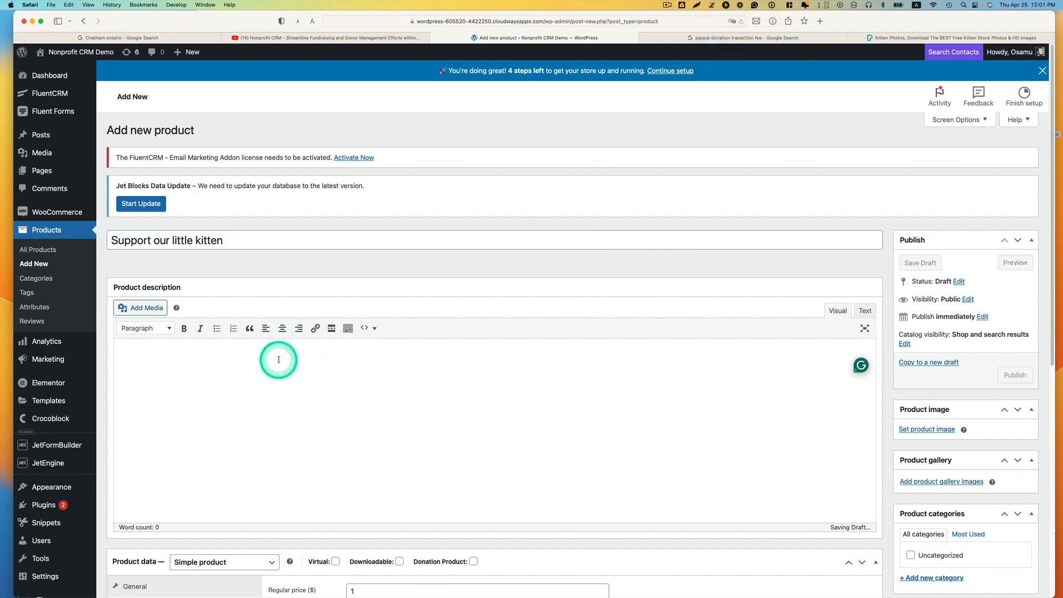
text(Nulla vitae elit libero, a pharetra augue. Duis mollis, est non commodo luctus, nisi erat porttitor ligula, eget lacinia odio sem nec elit. Nullam id dolor id nibh ultricies vehicula ut id elit. Fusce dapibus, tellus ac cursus commodo, tortor mauris condimentum nibh, ut fermentum massa justo sit amet risus. Cum sociis natoque penatibus et magnis dis parturient montes, nascetur ridiculus mus. Integer posuere erat a ante venenatis dapibus posuere velit aliquet. Aenean eu leo quam. Pellentesque ornare sem lacinia quam venenatis vestibulum. Nullam id dolor id nibh ultricies vehicula ut id elit. Sed posuere consectetur est at lobortis. Cras justo odio, dapibus ac facilisis in, egestas eget quam. Nullam quis risus eget urna mollis ornare vel eu leo.)
Step: Upload the kitten stock photo pexels-photo-96938.jpeg from the Desktop and set it as the product image
scroll(301, 399, down, 5)
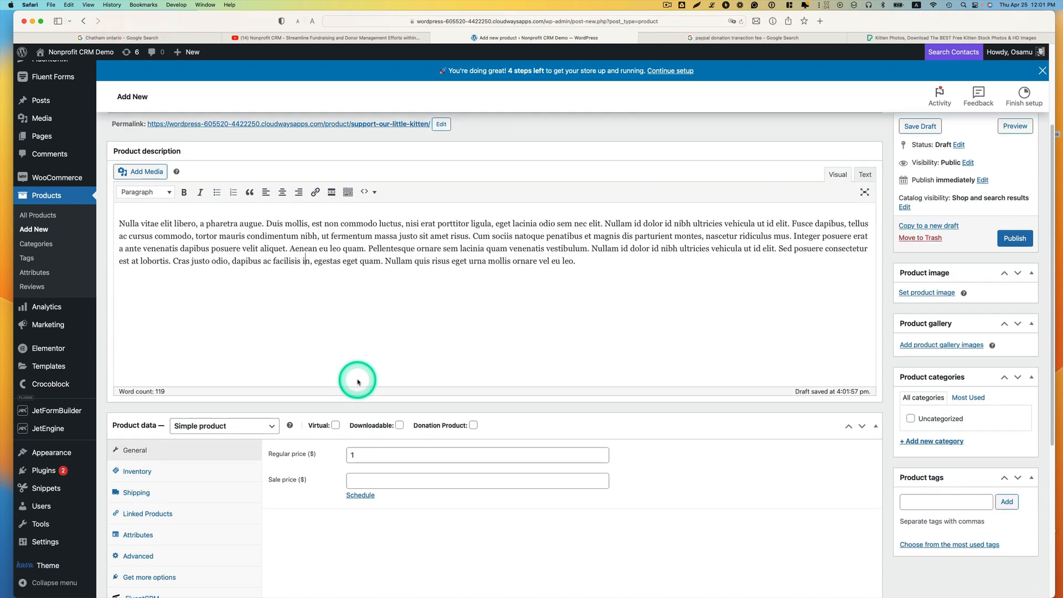
scroll(357, 382, down, 1)
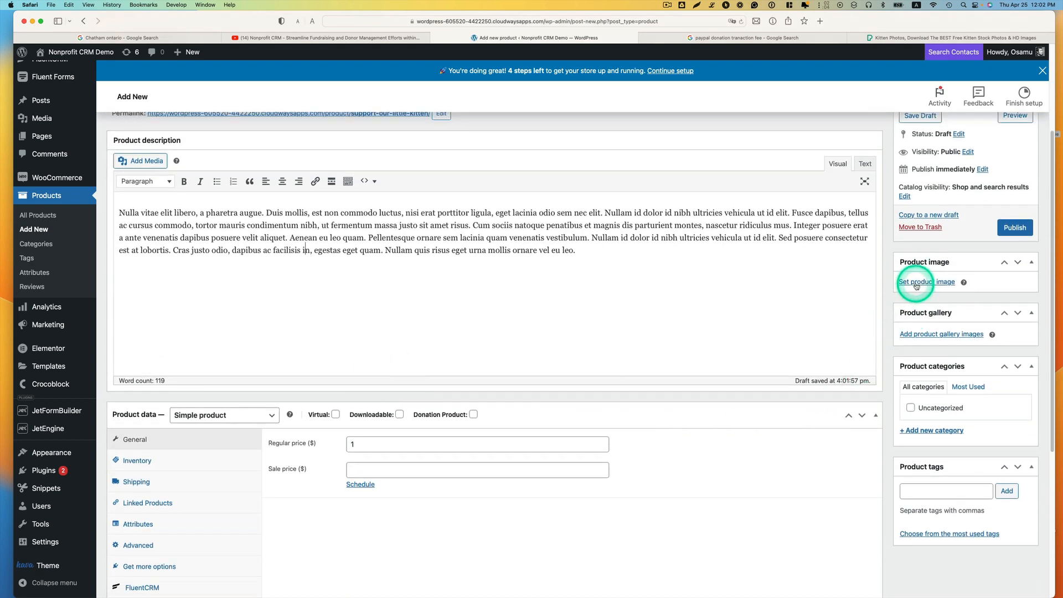
click(891, 38)
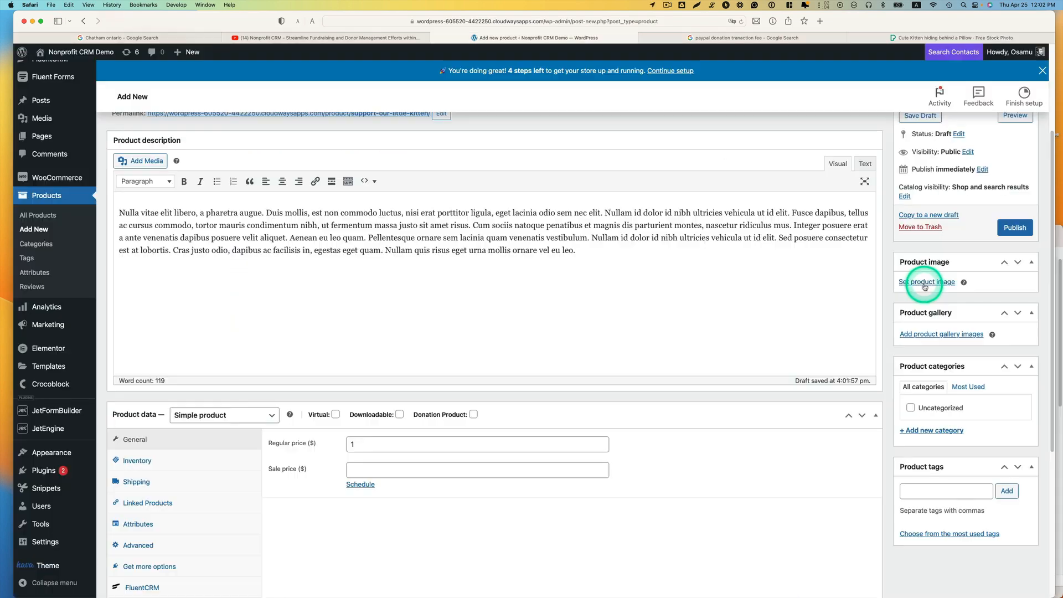
click(919, 284)
click(69, 94)
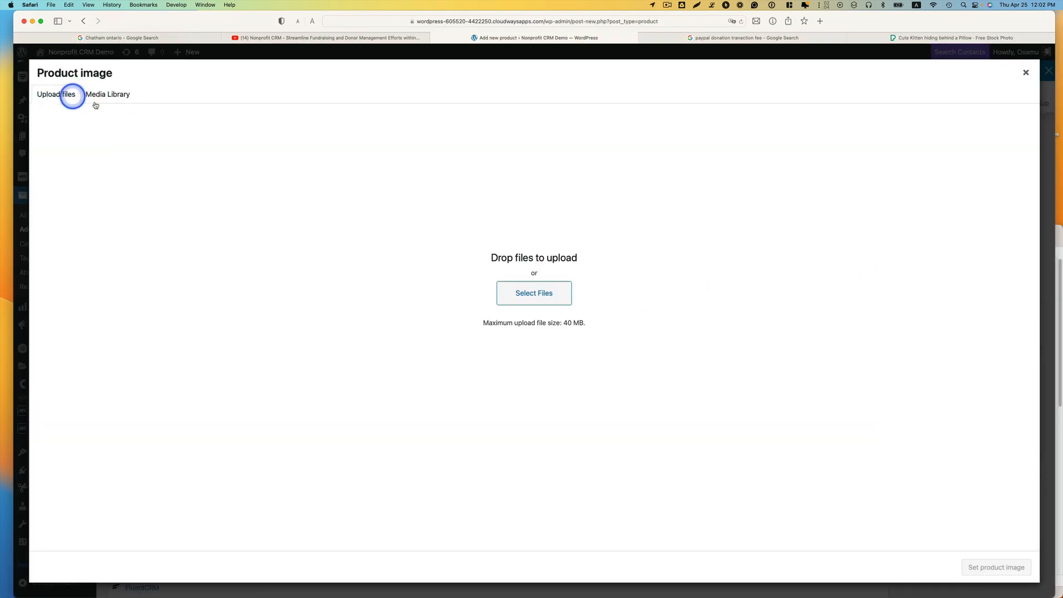
click(557, 308)
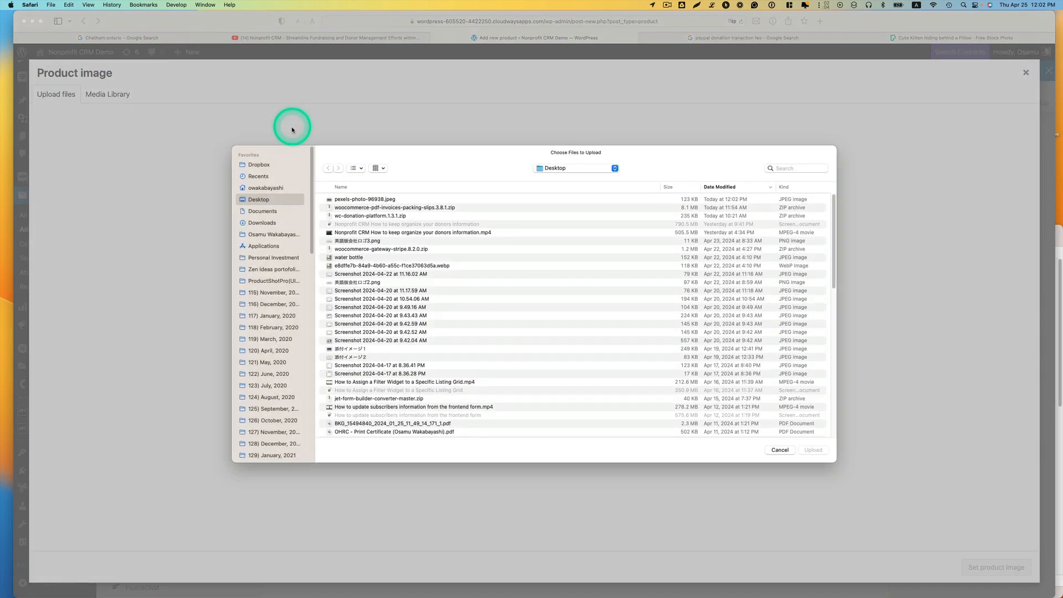
click(369, 204)
click(813, 450)
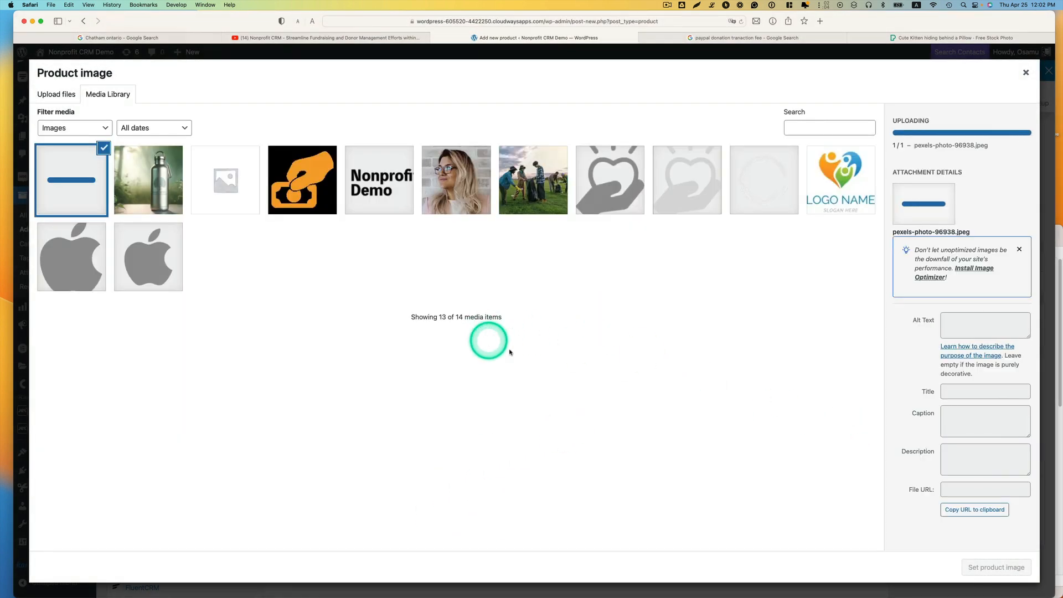
click(996, 567)
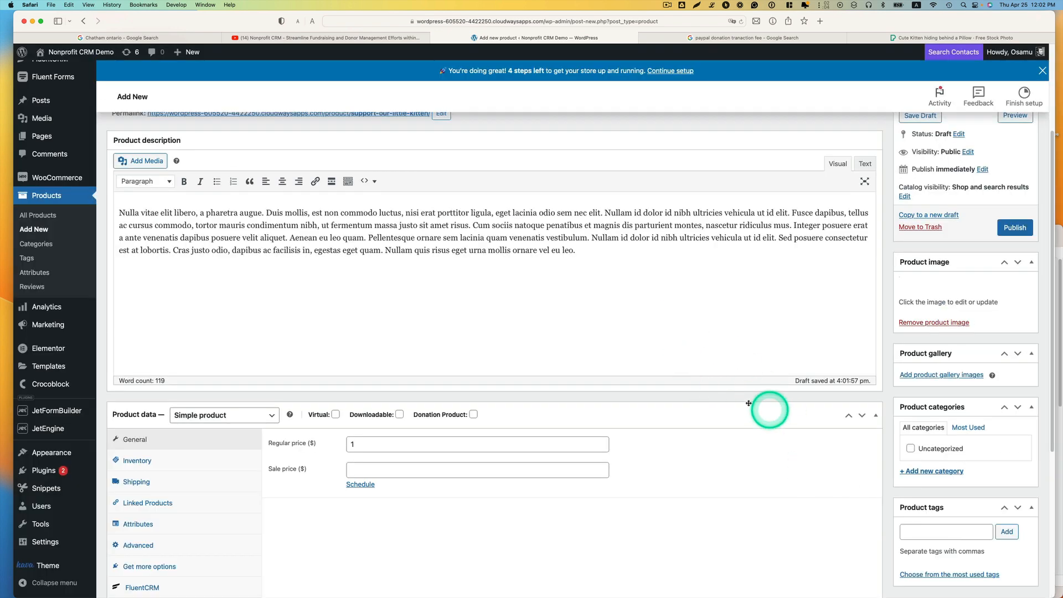
Step: Mark the simple product as a donation product with a regular price of $1
scroll(716, 396, down, 1)
scroll(716, 395, down, 2)
scroll(714, 393, down, 1)
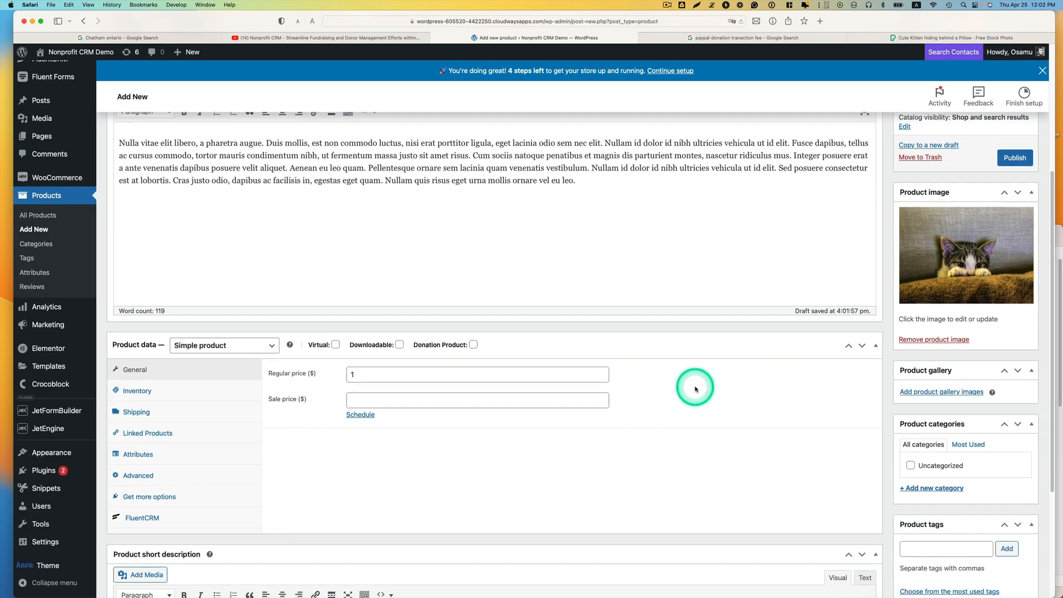
click(193, 343)
click(196, 341)
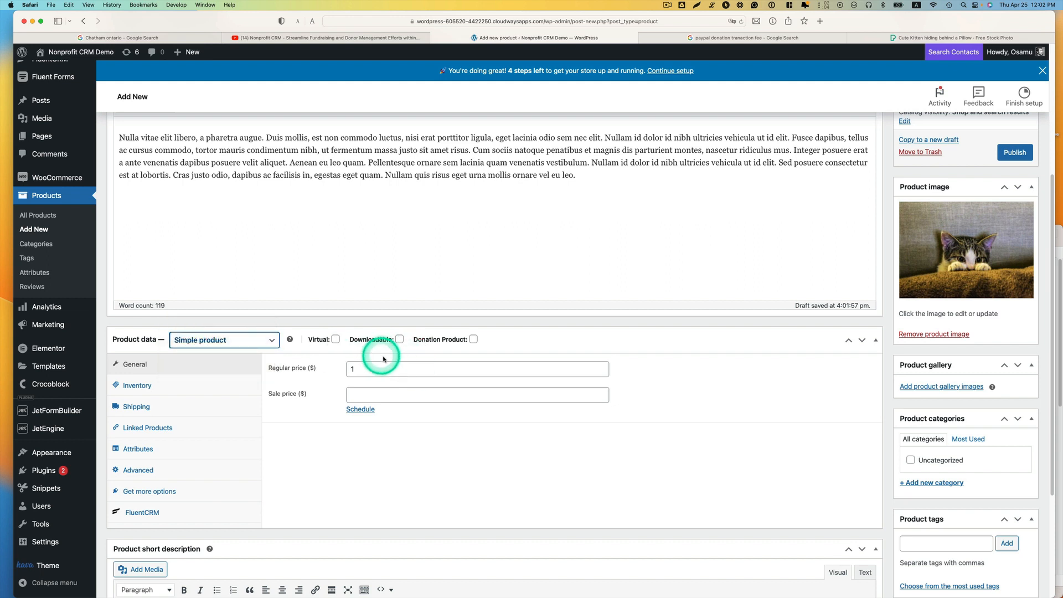
click(473, 340)
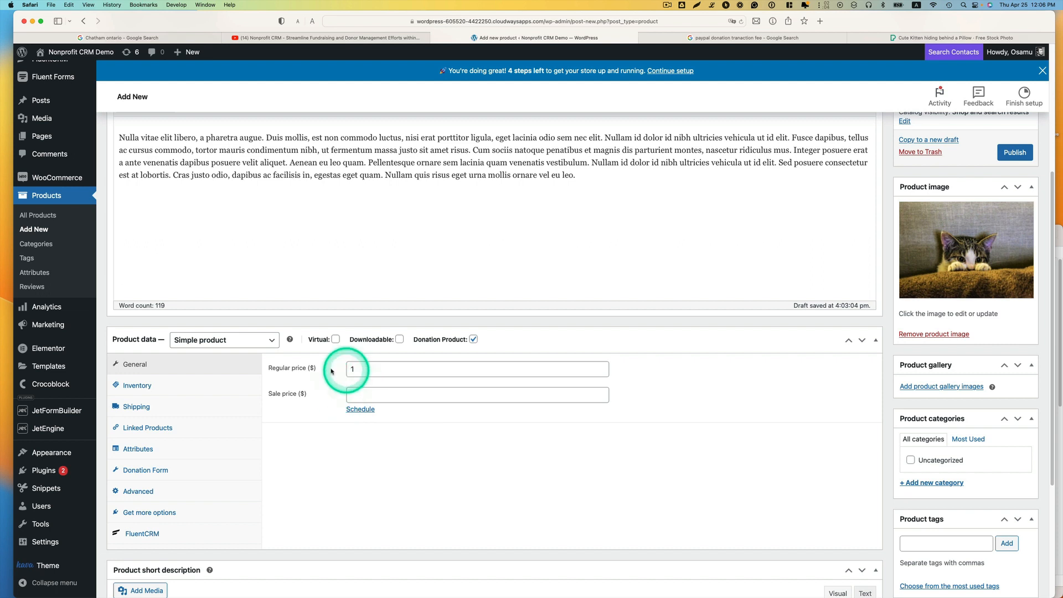
click(366, 369)
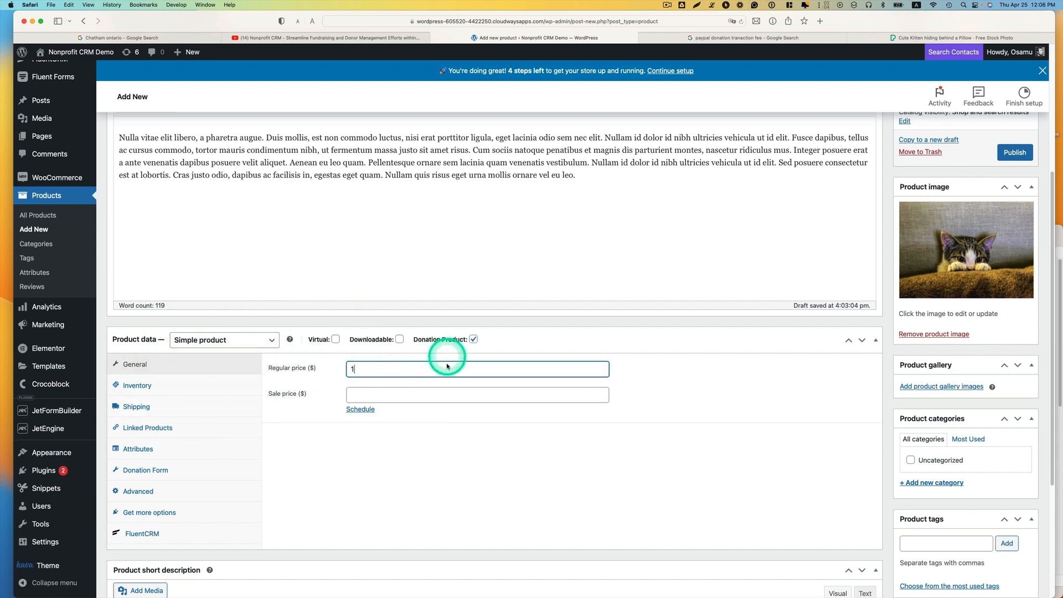
Step: Set the fundraising goal to 0 in the product's donation form settings
scroll(432, 360, down, 1)
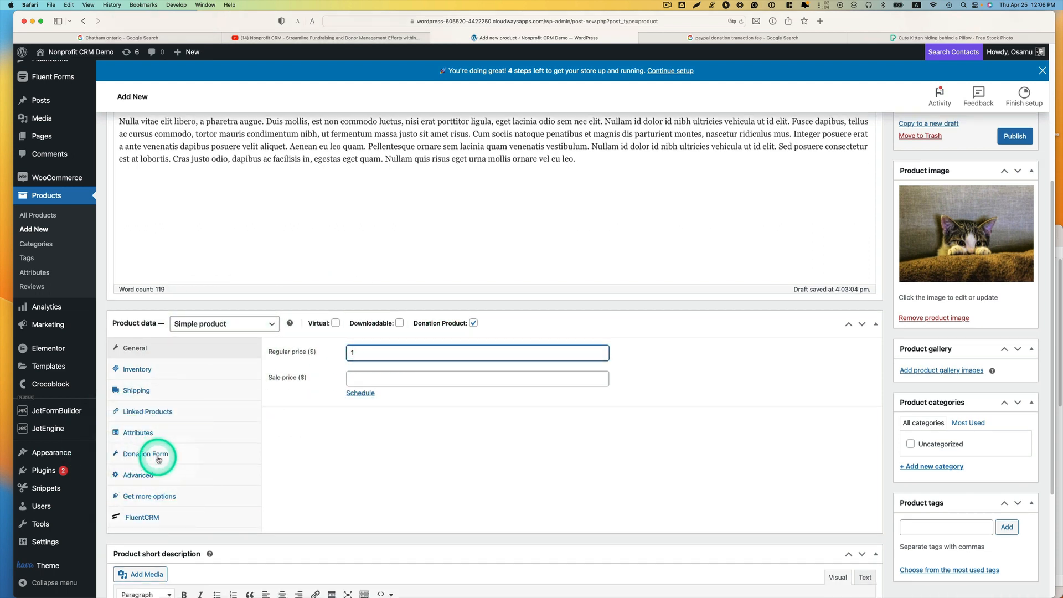
click(159, 460)
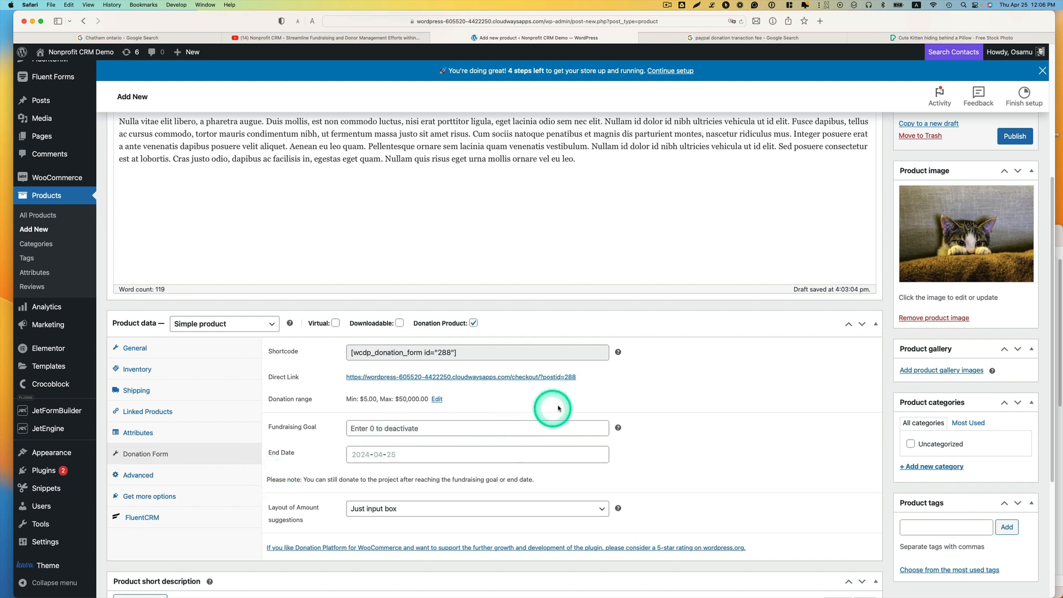
scroll(557, 404, down, 1)
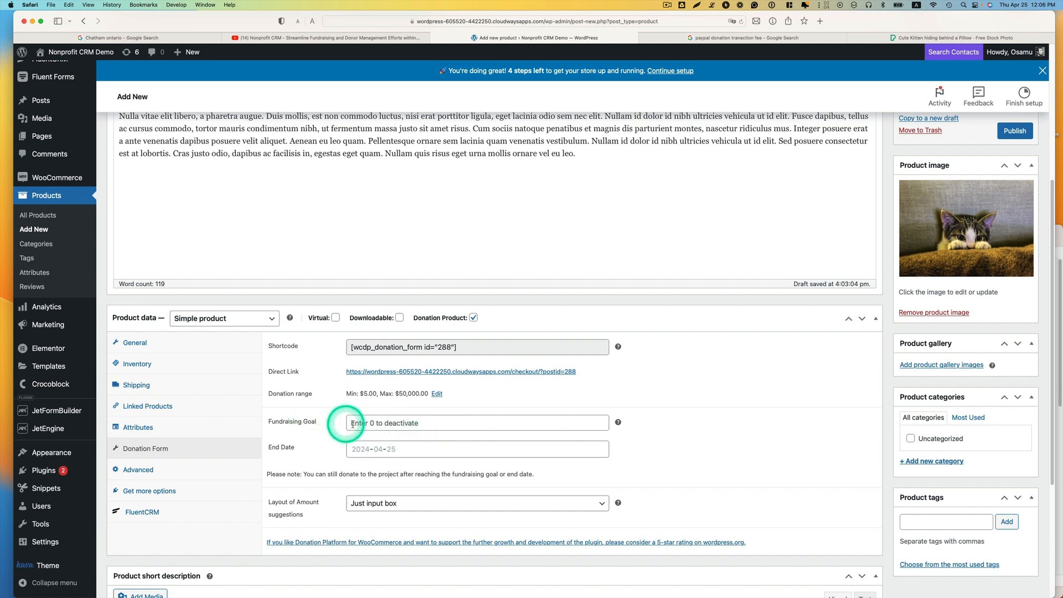
click(457, 419)
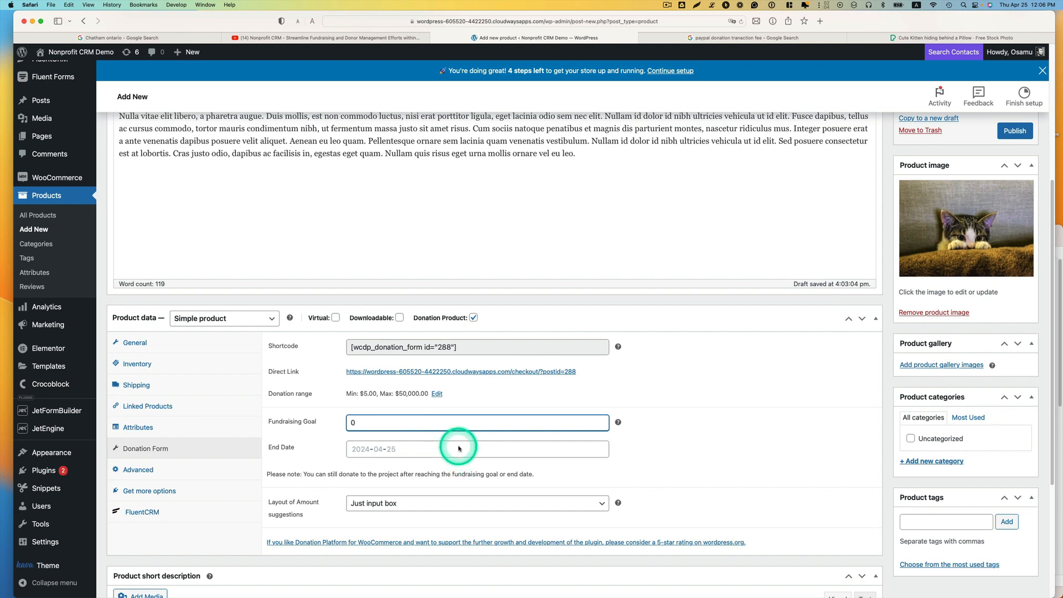
Step: Set the donation form's layout of amount suggestions to "Radio/button selection"
scroll(631, 426, down, 2)
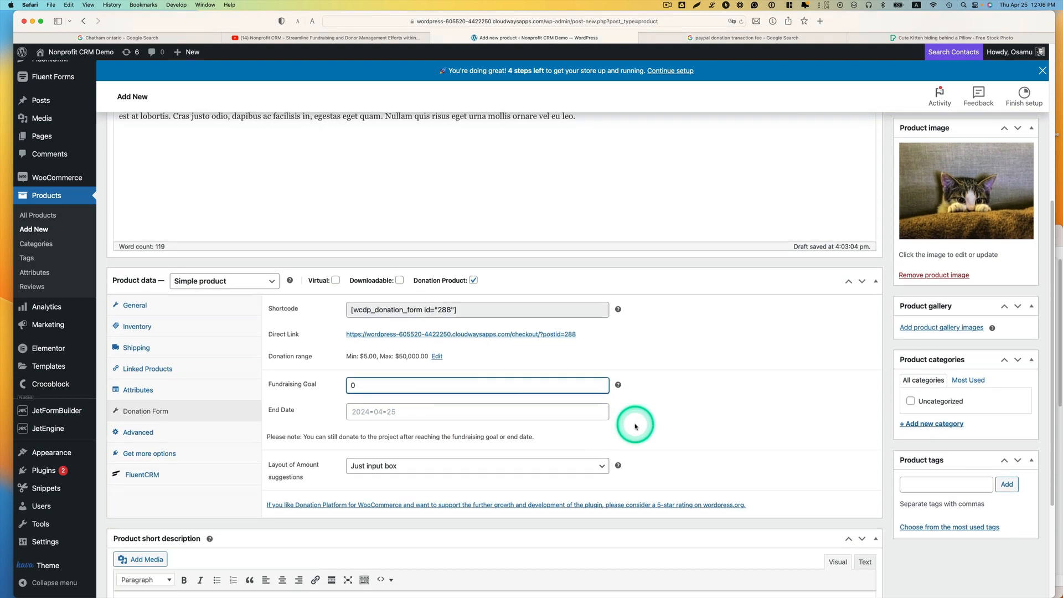
scroll(635, 427, down, 1)
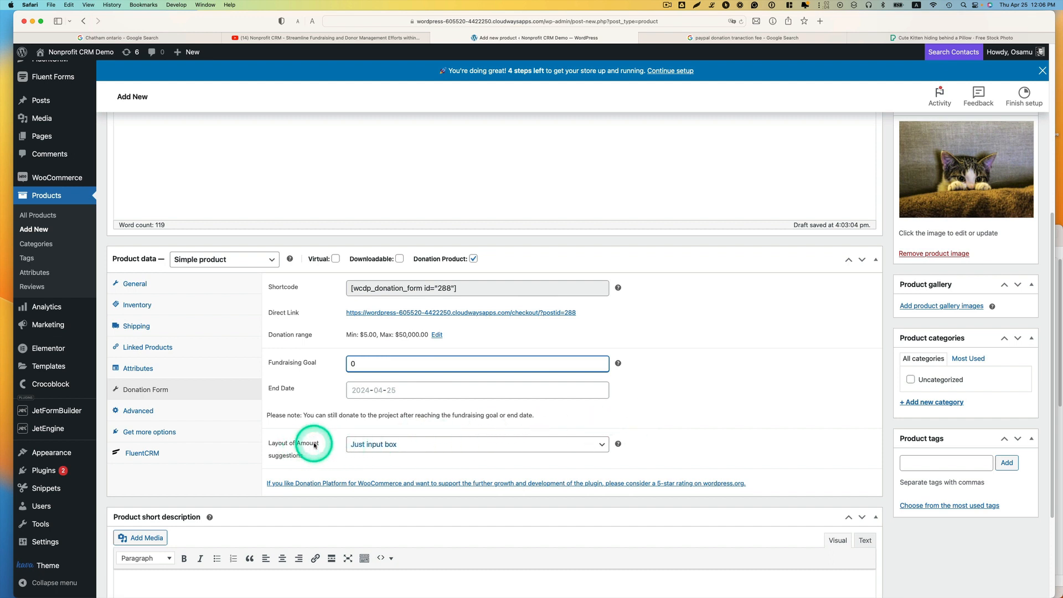
click(400, 452)
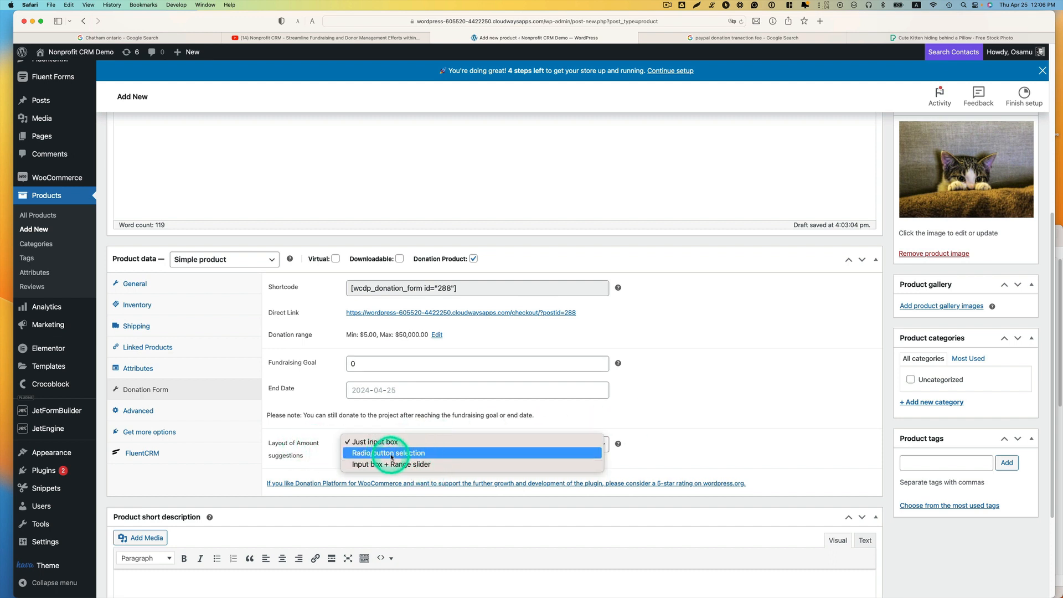
click(391, 454)
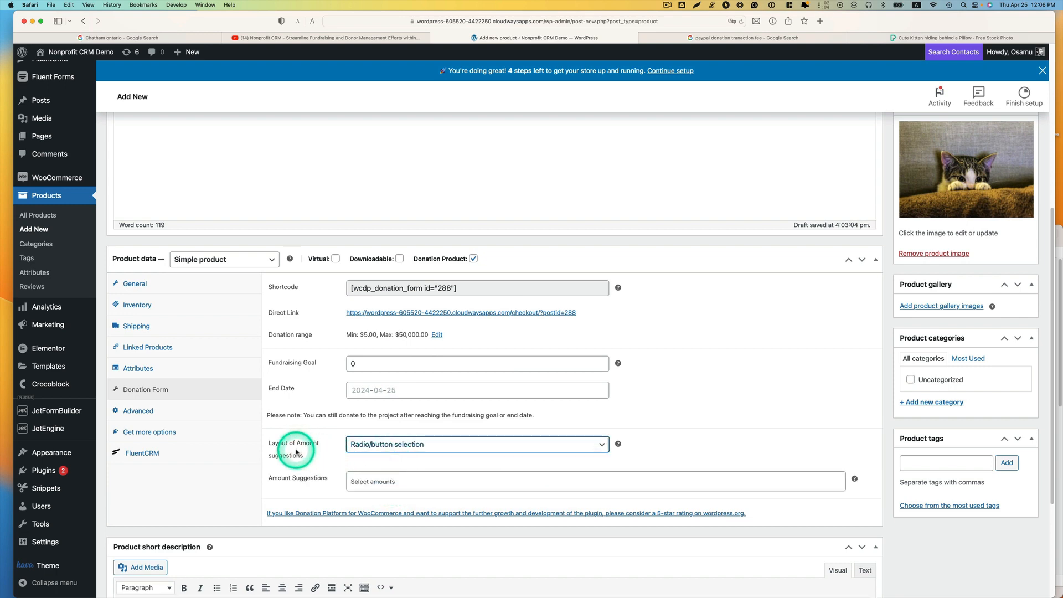
Step: Bring up the Donation Platform documentation and compare the input box, radio/button and range slider donation amount styles
drag(0, 311, 646, 92)
drag(578, 94, 714, 19)
scroll(534, 298, down, 3)
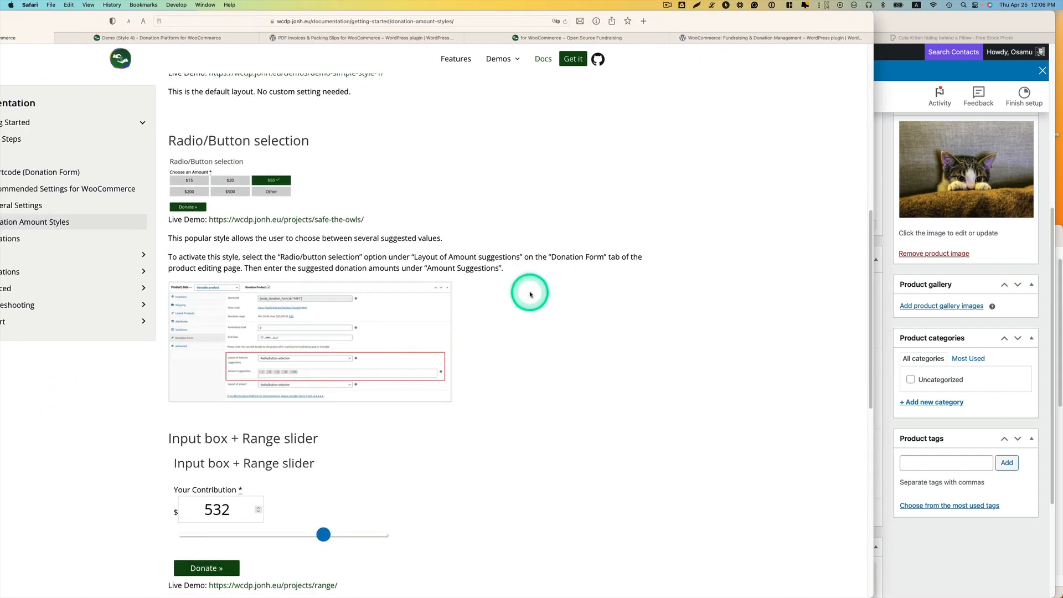
scroll(530, 297, up, 5)
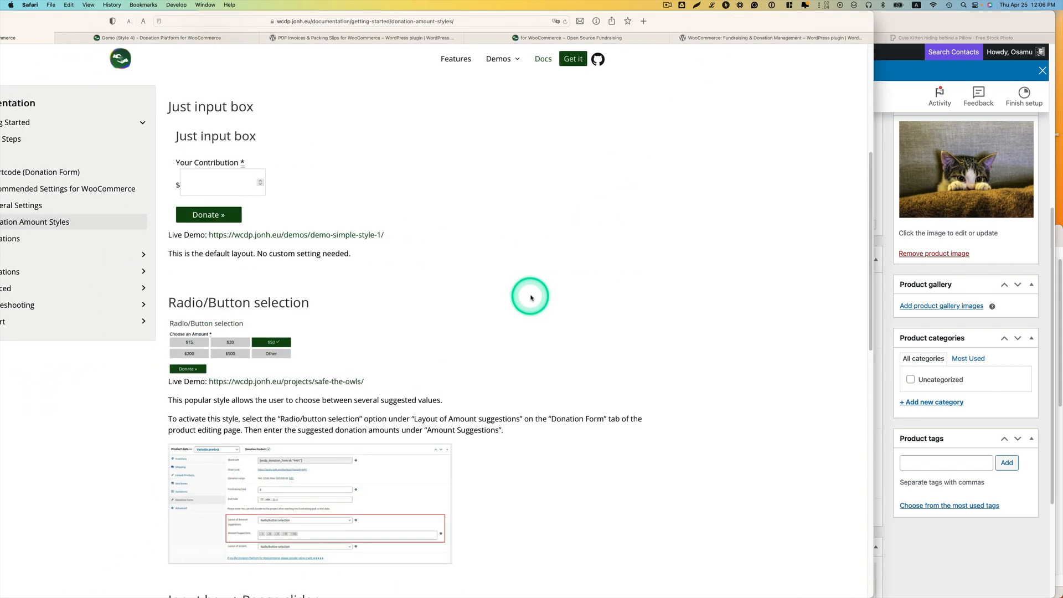
scroll(532, 296, down, 1)
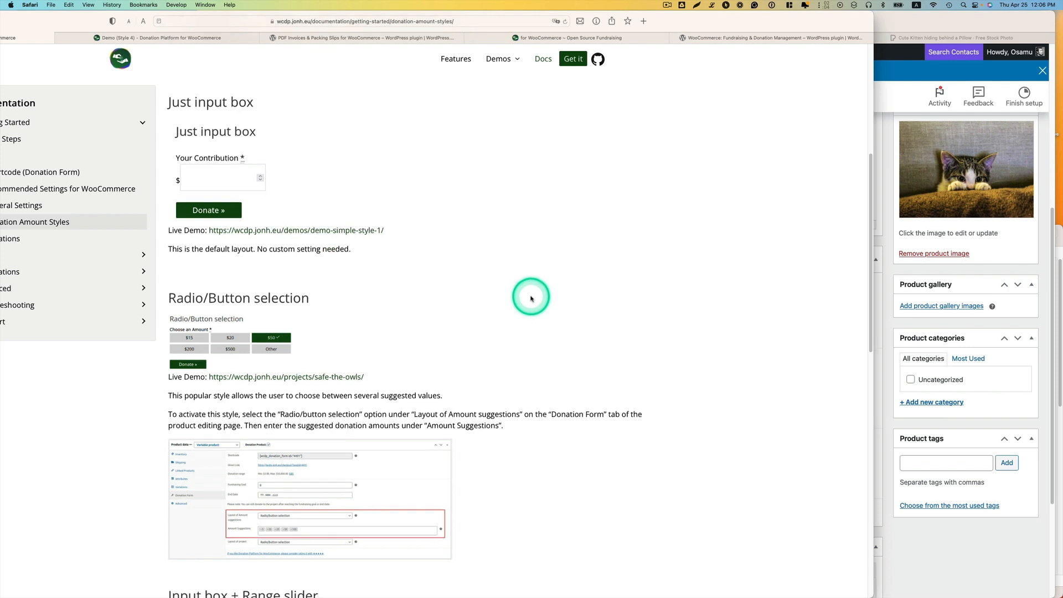
scroll(522, 294, down, 3)
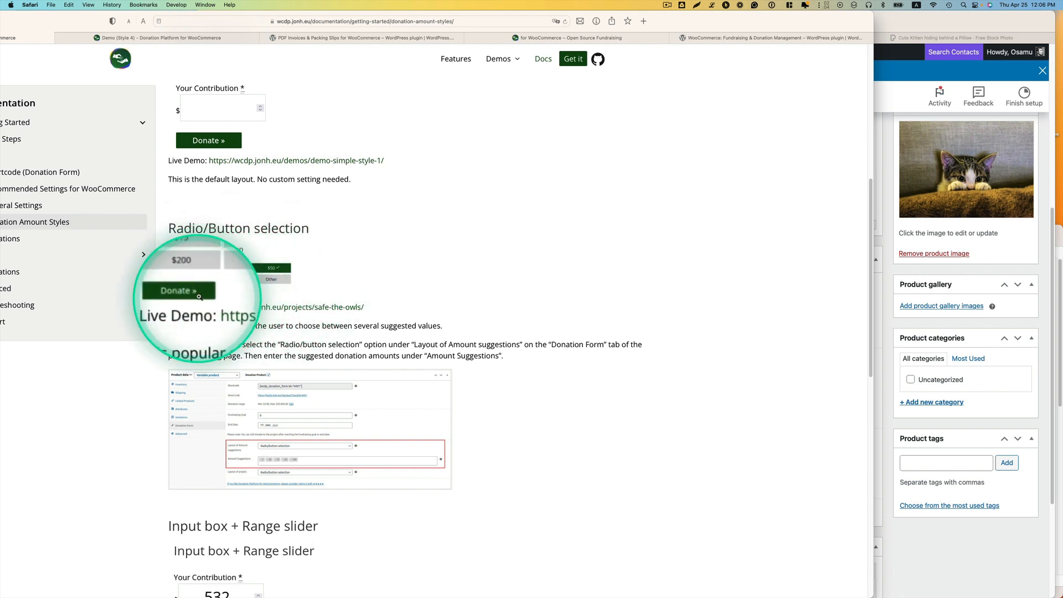
scroll(252, 298, up, 2)
scroll(252, 299, up, 1)
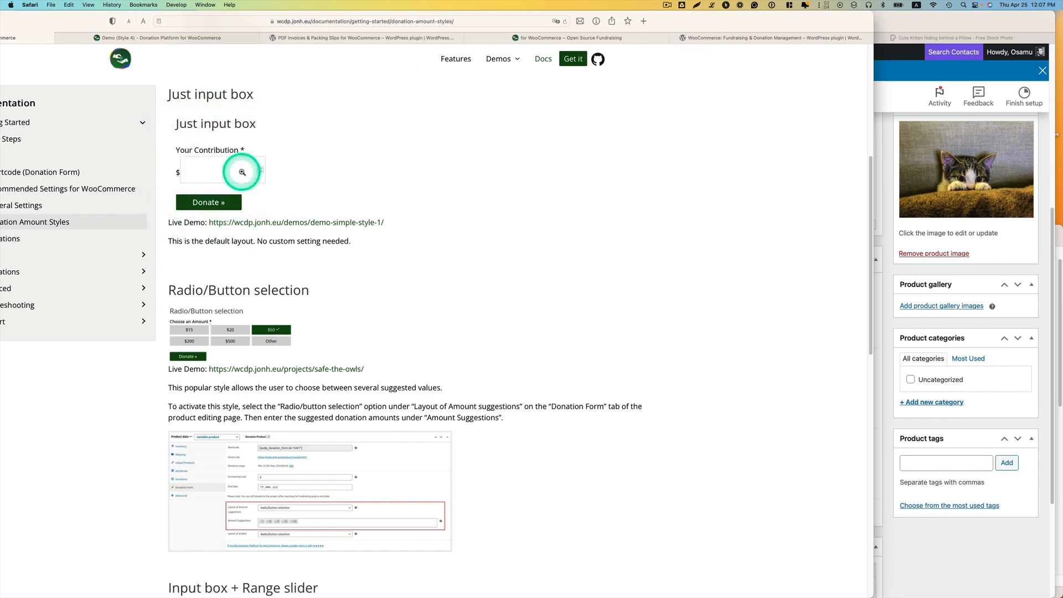
scroll(338, 301, down, 5)
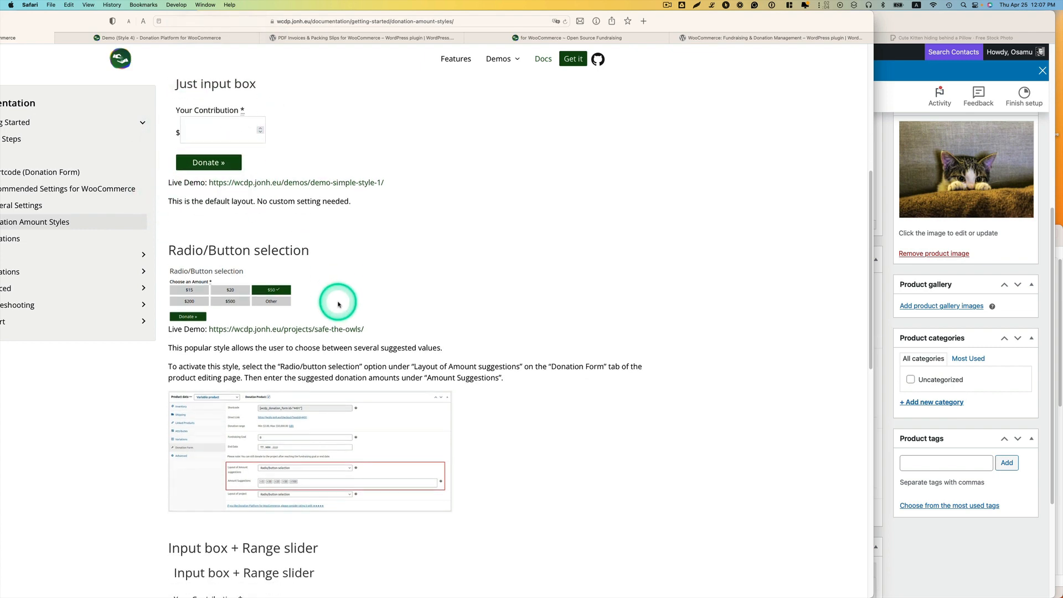
scroll(340, 303, down, 3)
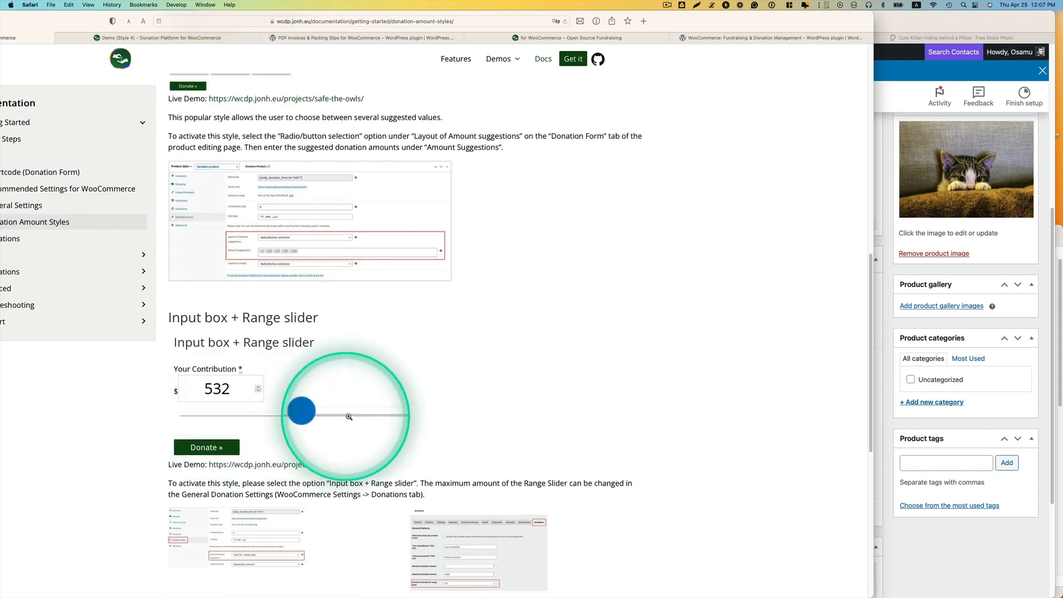
scroll(324, 412, up, 4)
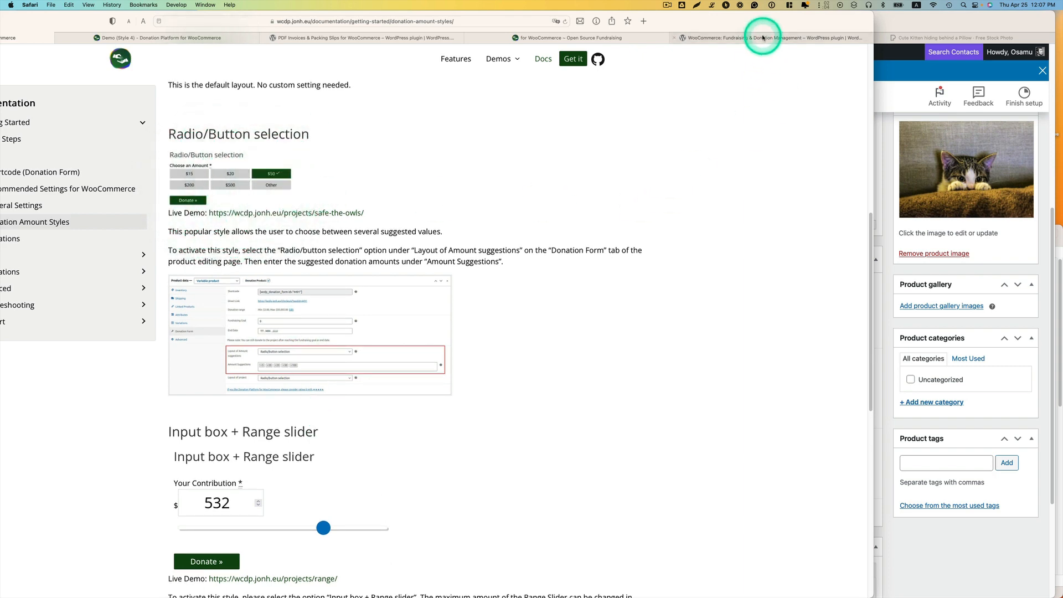
Step: Back in the product editor, add 5, 15, 30 and 100 as the donation form's amount suggestions
drag(762, 23, 1, 356)
scroll(443, 405, down, 2)
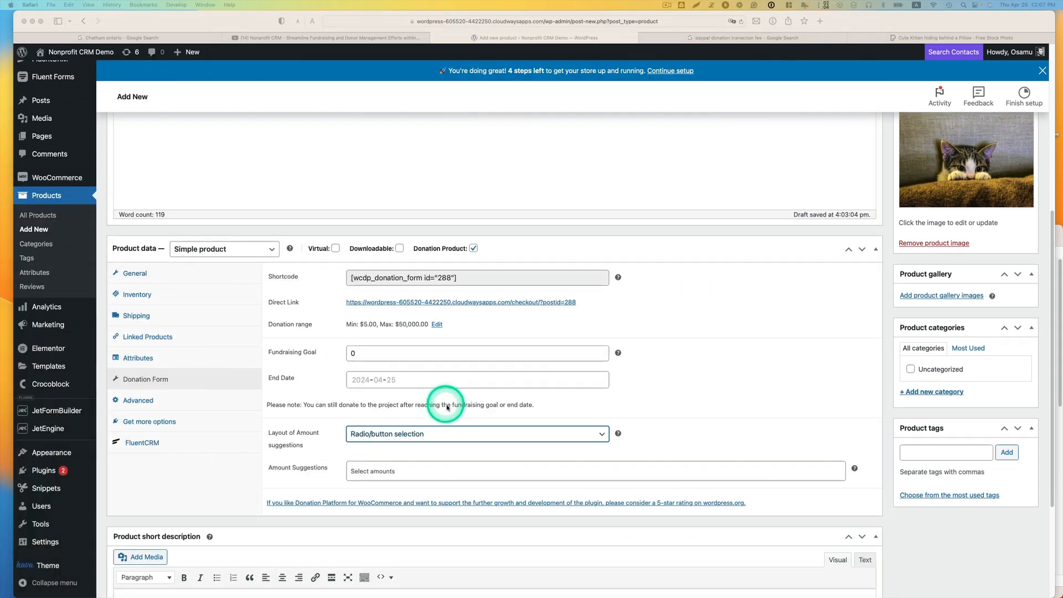
click(402, 441)
click(403, 442)
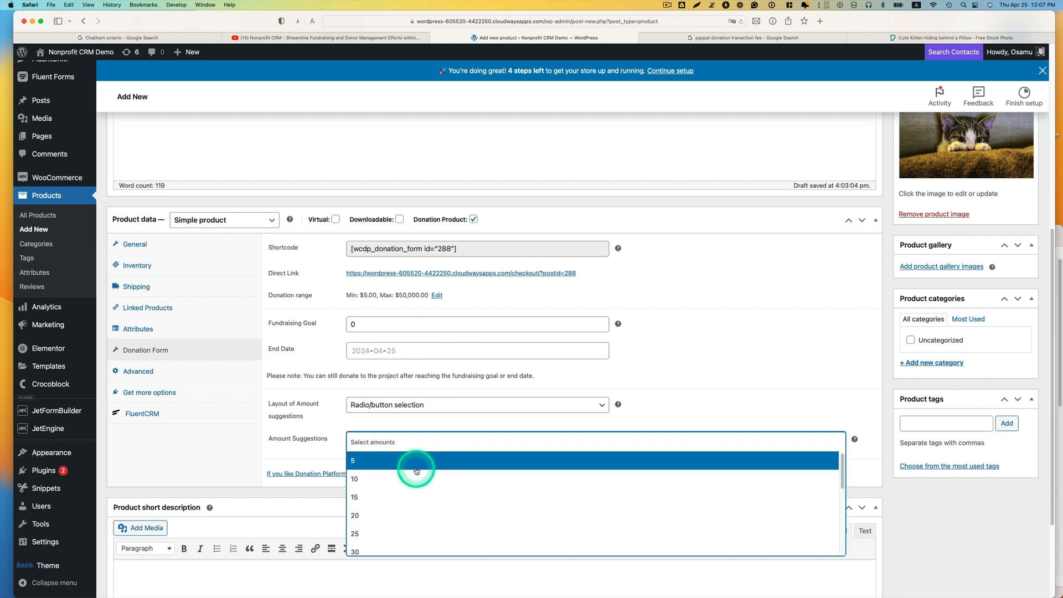
click(415, 466)
click(409, 444)
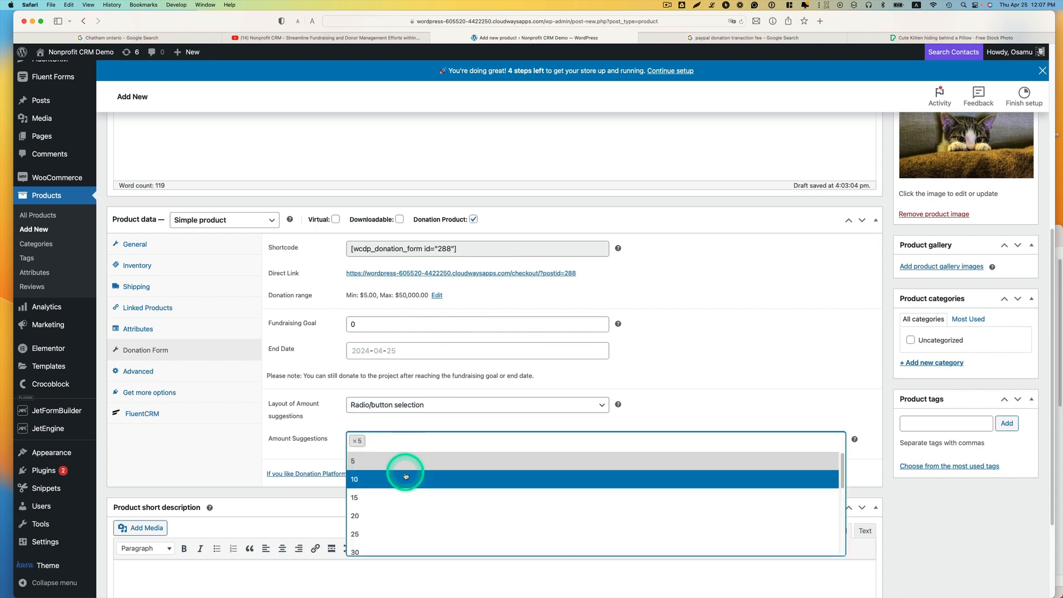
click(416, 505)
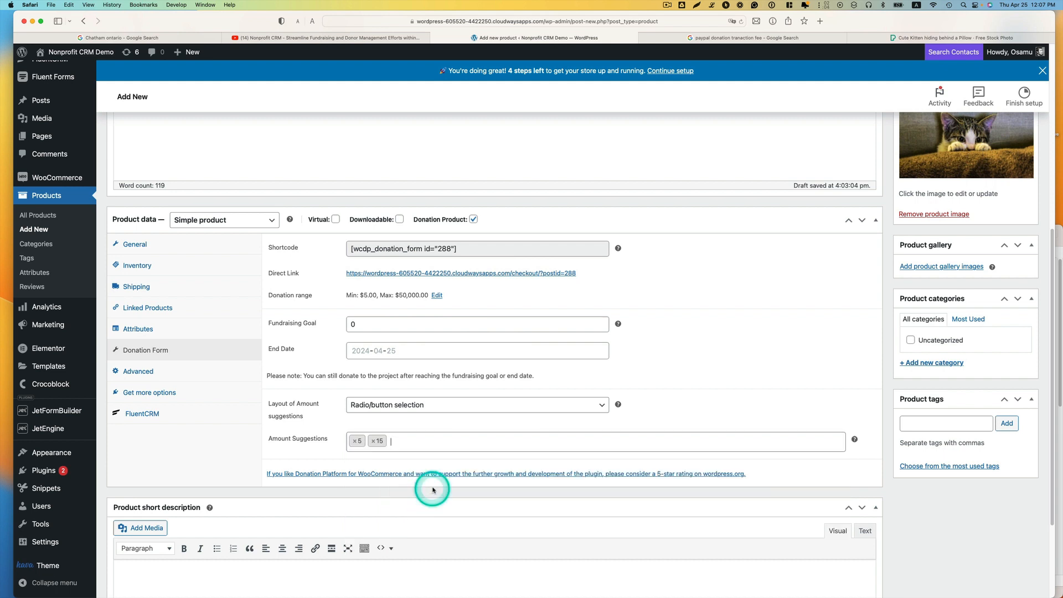
click(446, 441)
scroll(458, 493, down, 1)
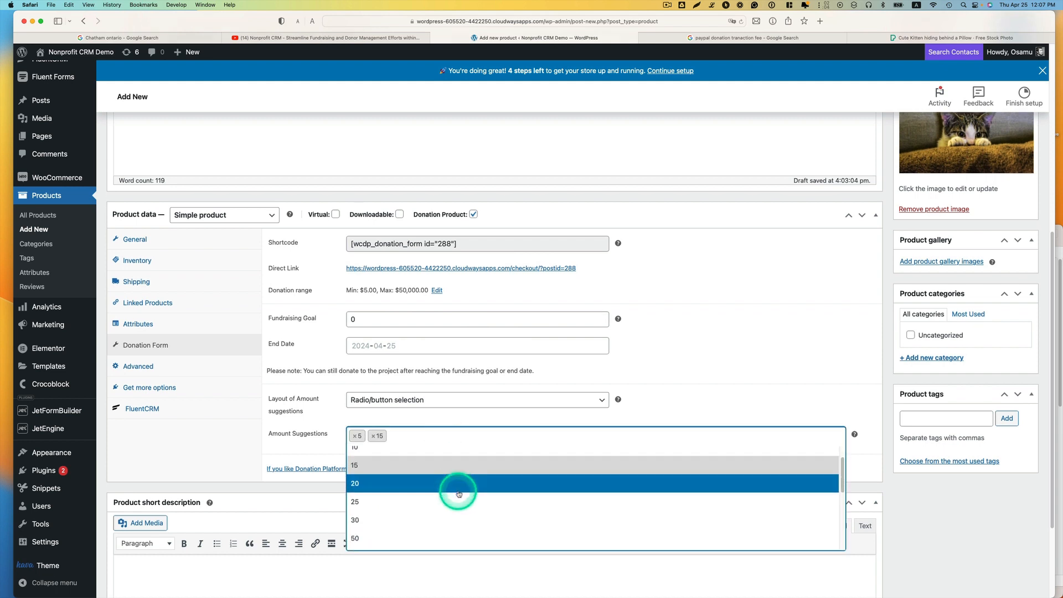
click(460, 517)
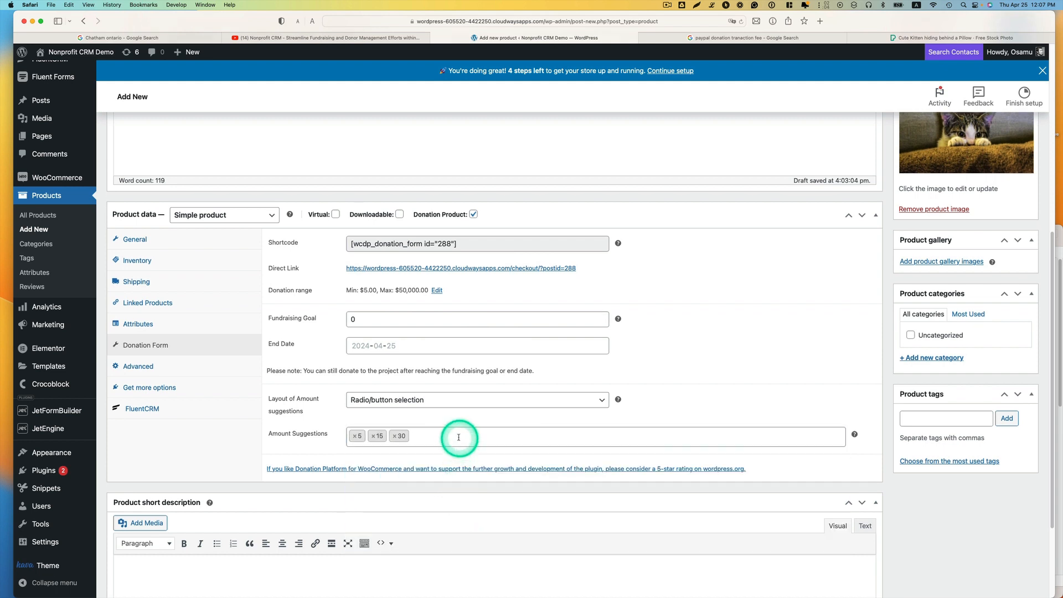
click(433, 436)
scroll(444, 487, down, 2)
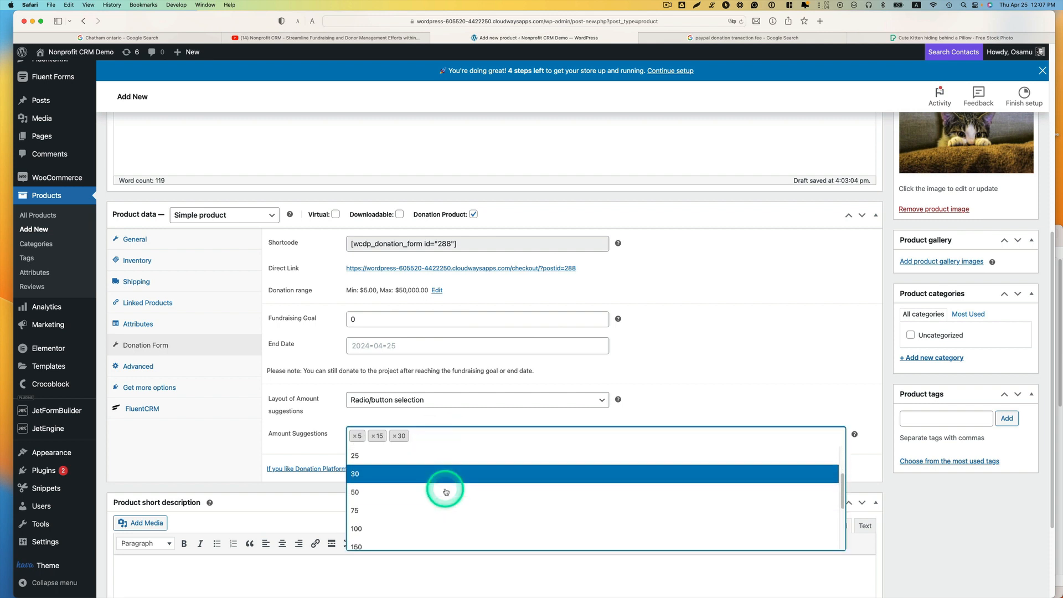
click(447, 527)
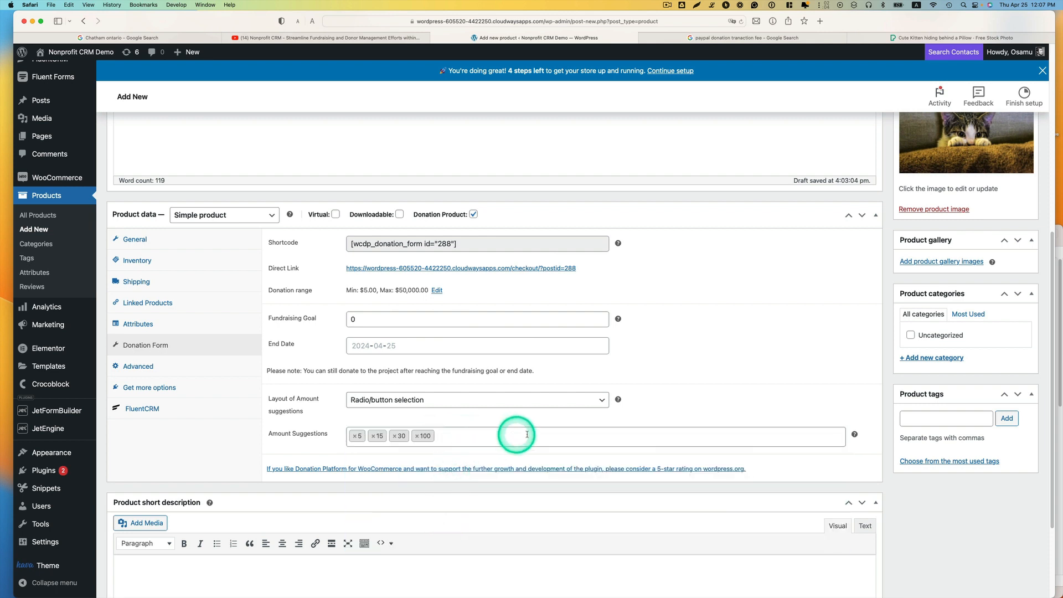
scroll(493, 449, down, 1)
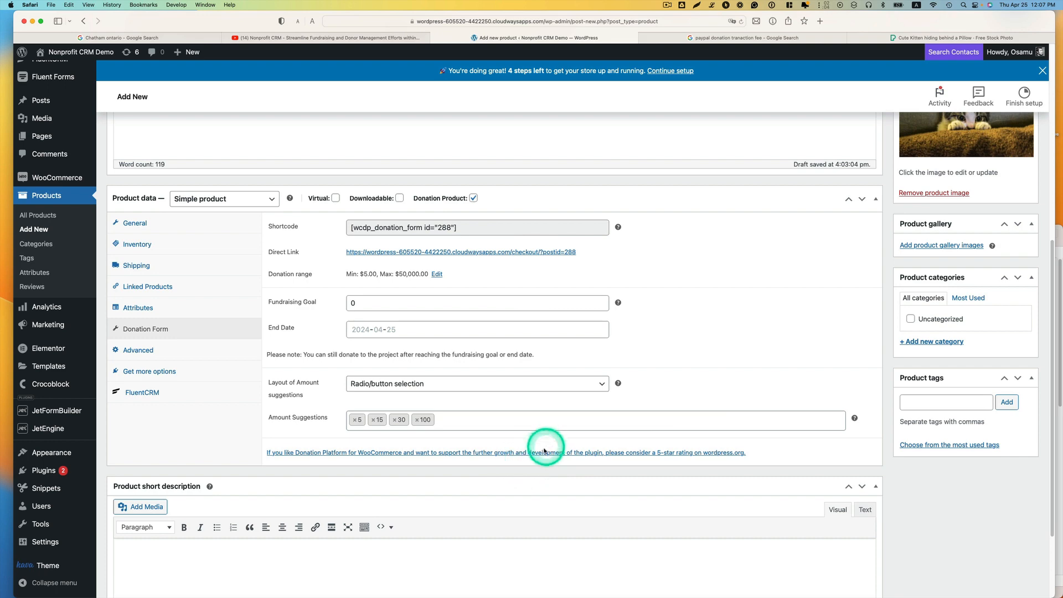
scroll(926, 237, up, 5)
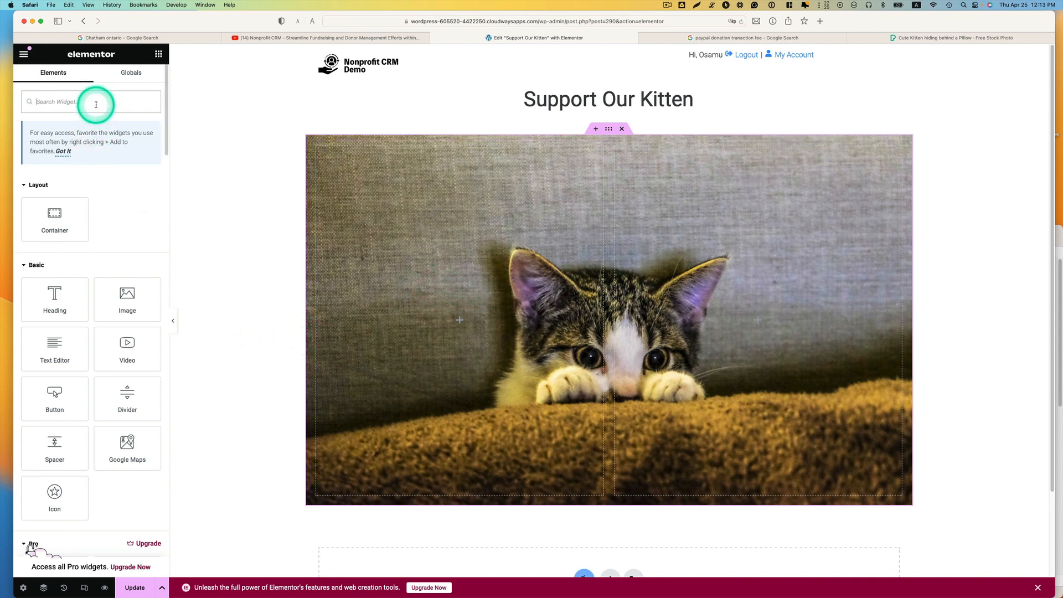
Step: Find the Shortcode widget and place it in the left column of the kitten image section on the "Support Our Kitten" page
text(shor)
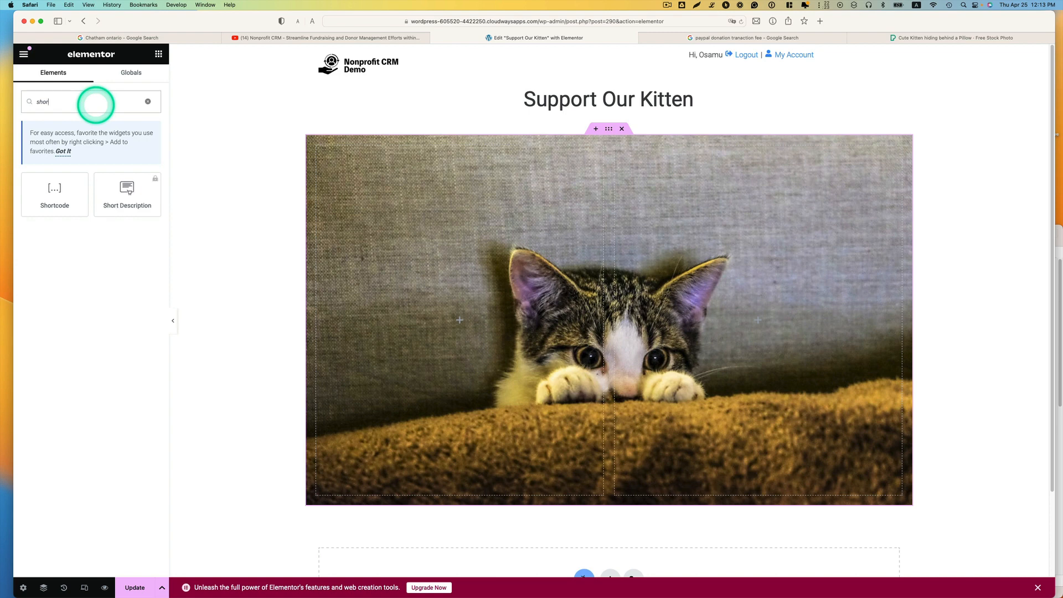
drag(64, 190, 411, 296)
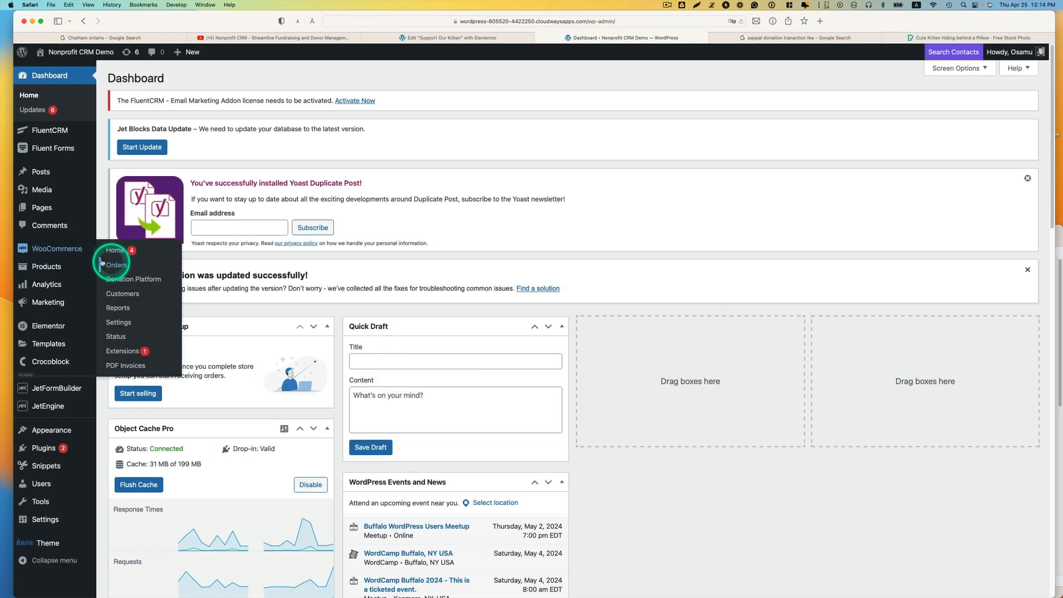
Step: Open the "Support our little kitten" product for editing and copy its donation form shortcode
click(107, 269)
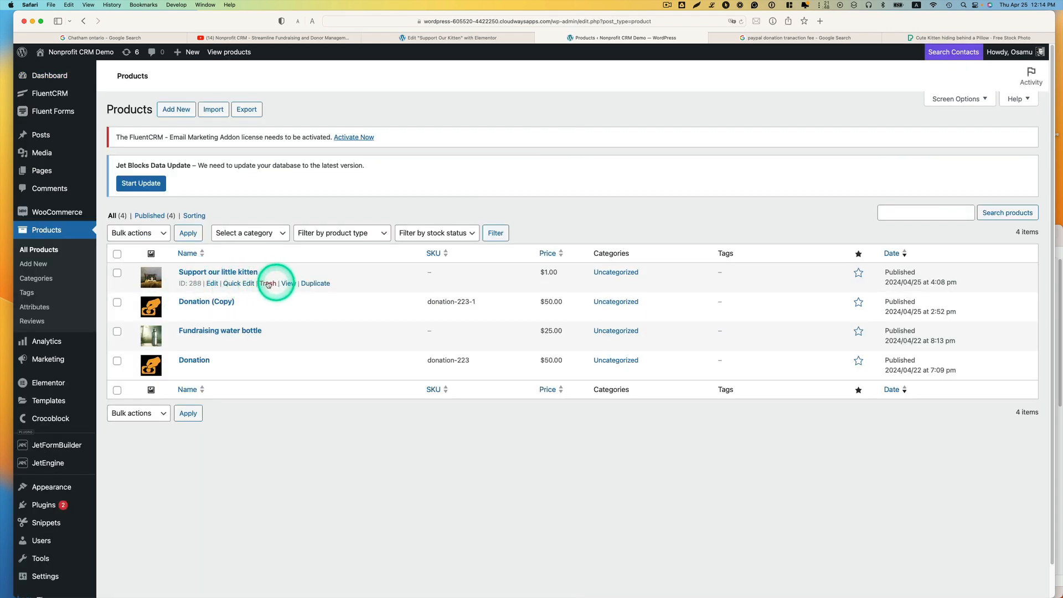
click(214, 284)
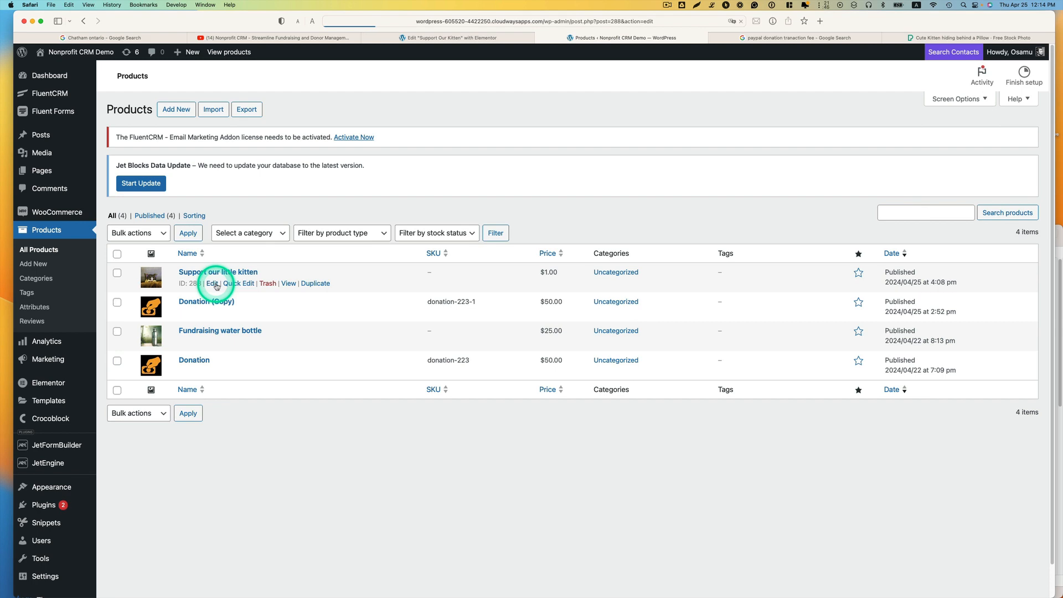
scroll(388, 322, down, 8)
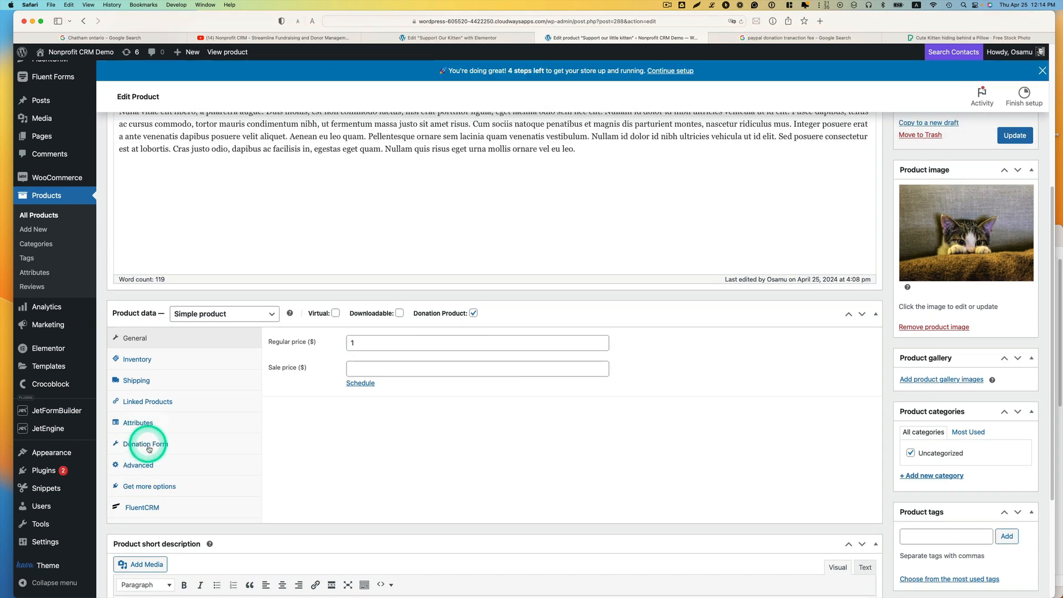
click(149, 449)
click(440, 344)
key(super+c)
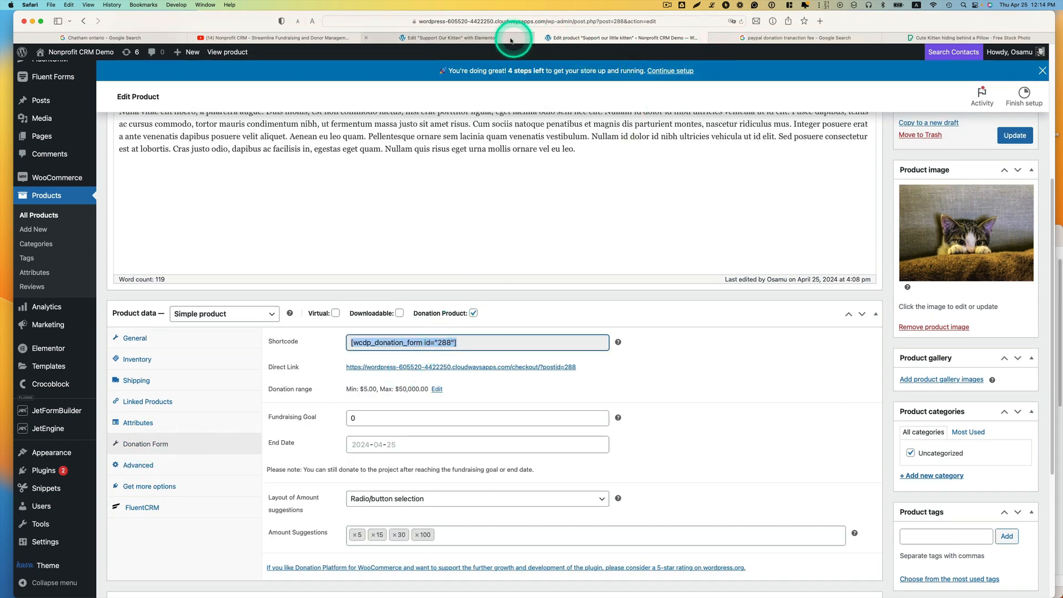
Step: Paste [wcdp_donation_form id="288"] into the Shortcode widget on the "Support Our Kitten" page in Elementor
click(452, 37)
click(384, 162)
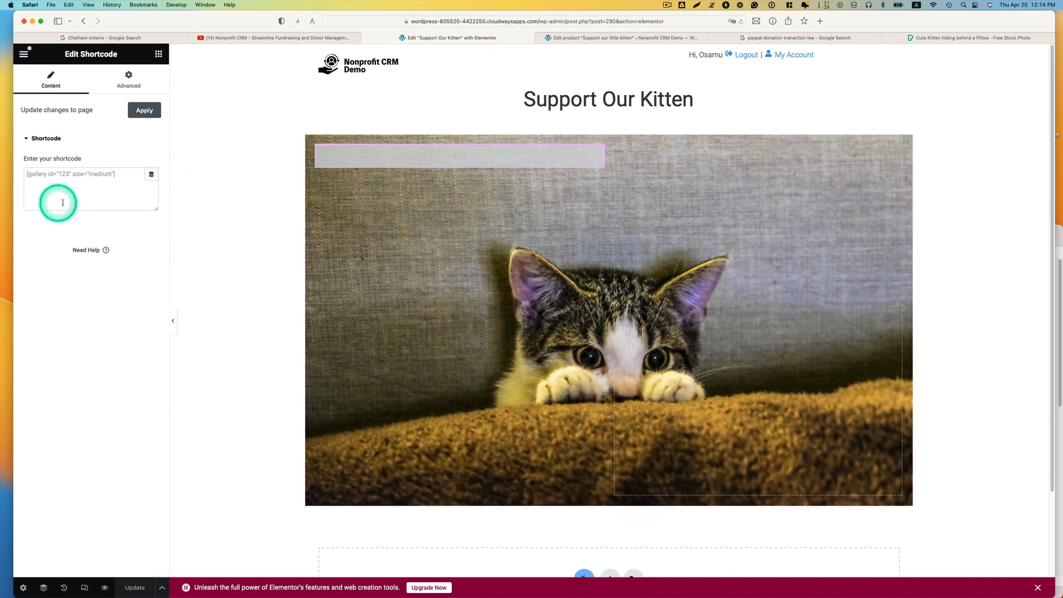
click(83, 175)
key(super+v)
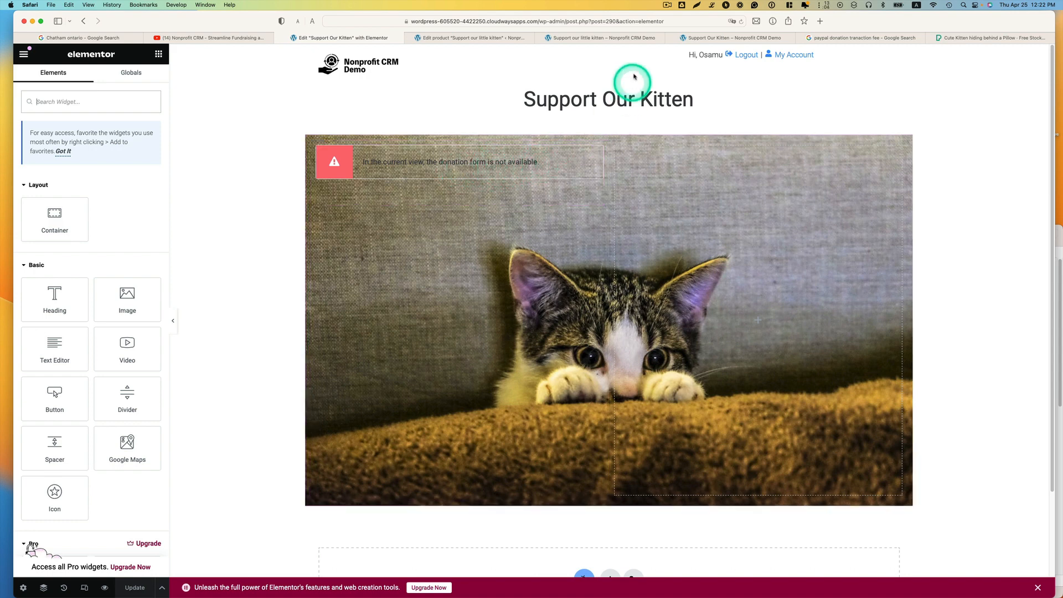
Step: Return to the "Support our little kitten" product and check that it is marked as virtual
click(483, 38)
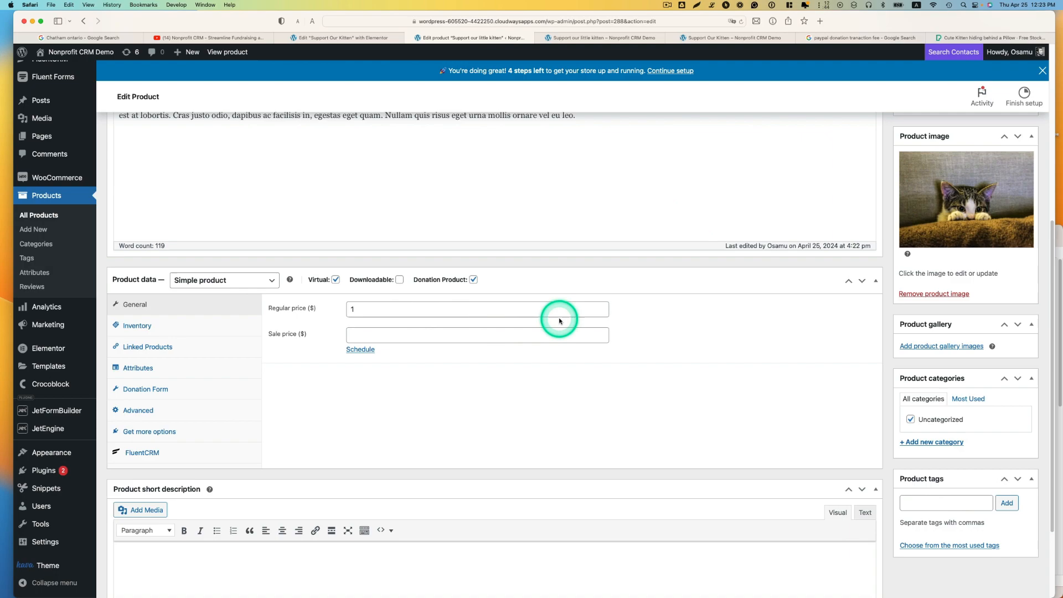
click(333, 312)
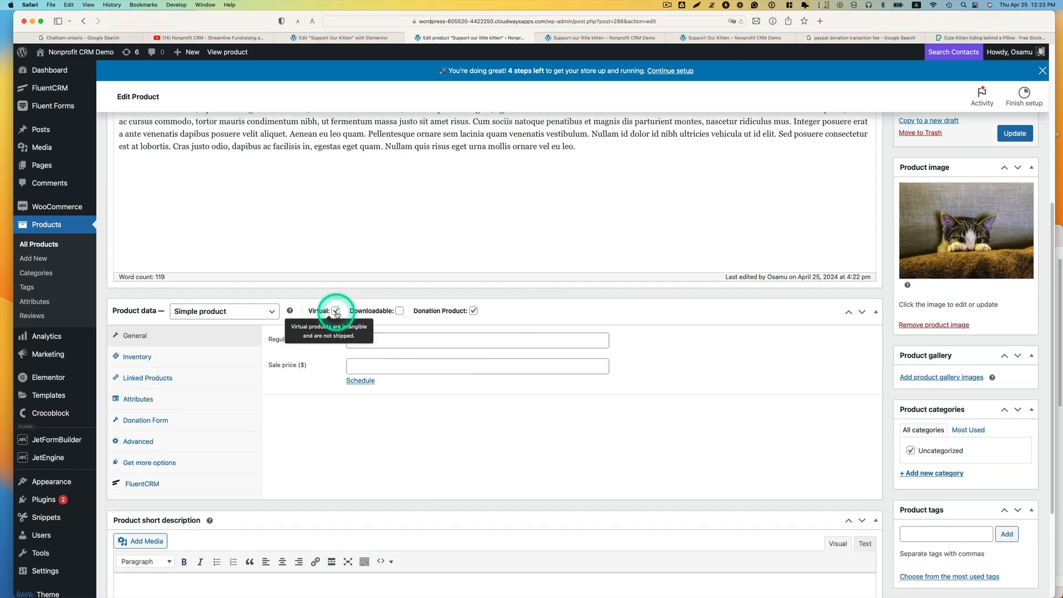
click(336, 311)
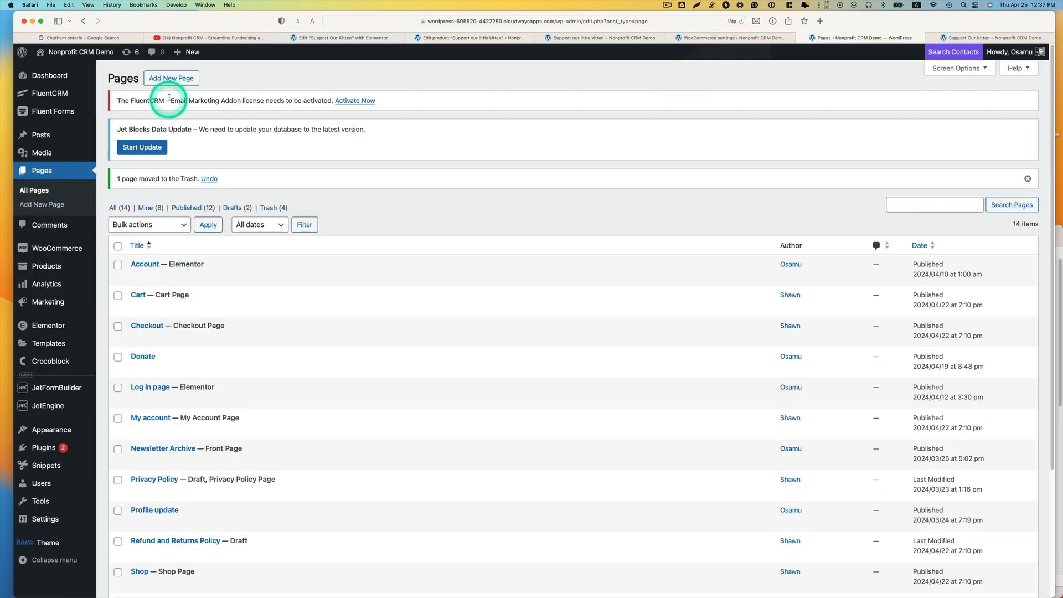
Step: Create a new page containing the shortcode [wcdp_donation_form id="288"], publish it and view the live page
click(183, 81)
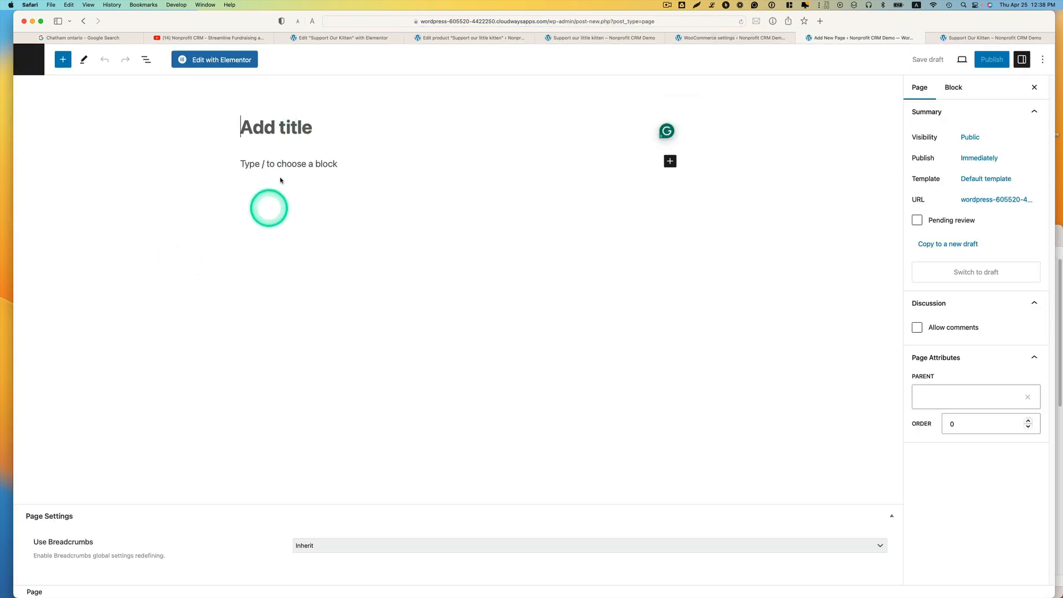
click(299, 166)
text([wcdp_donation_form id="288"])
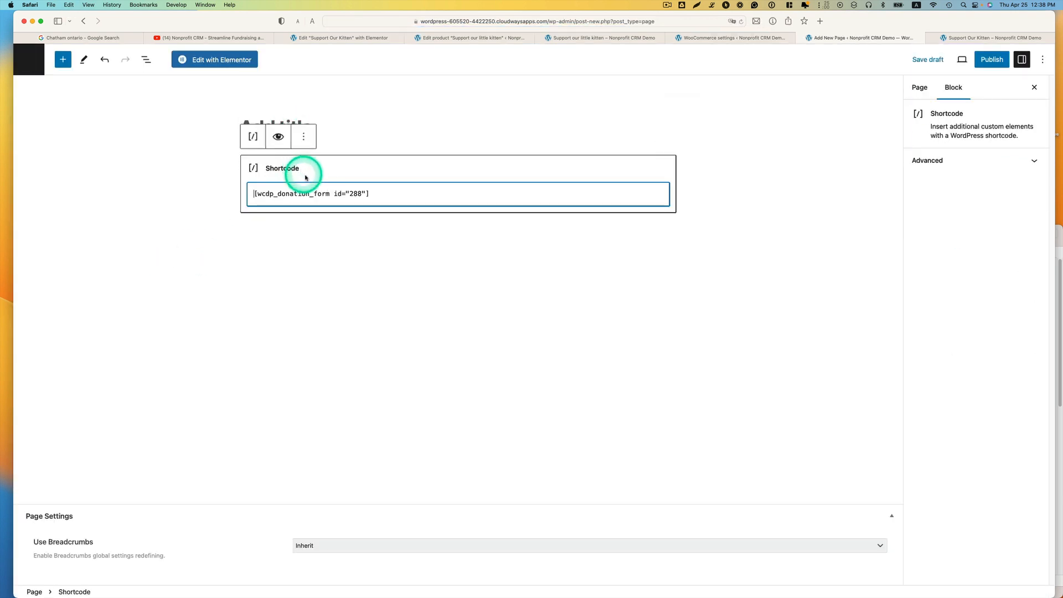
click(992, 59)
click(932, 62)
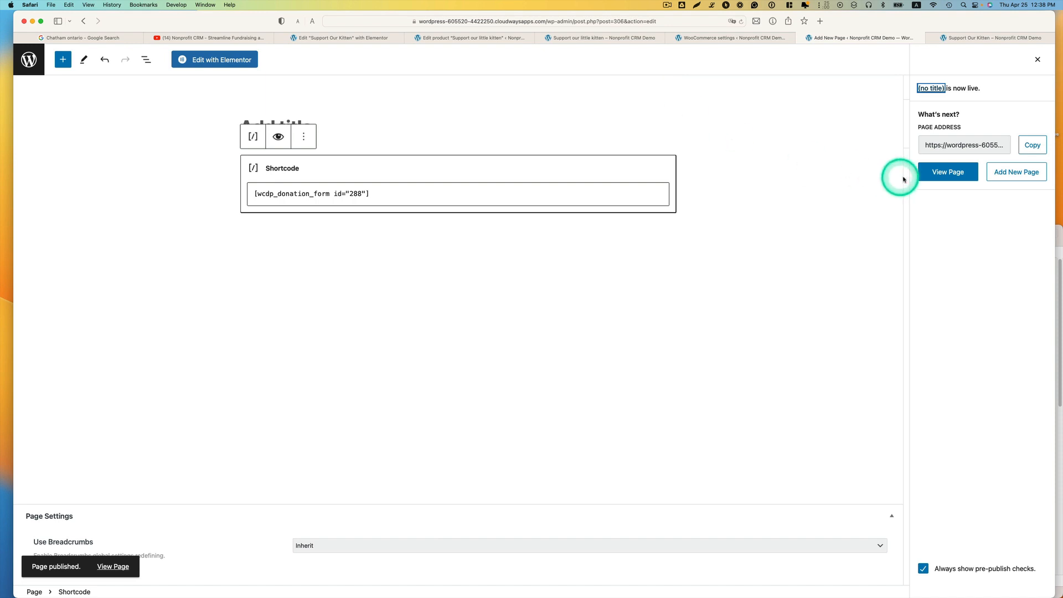
click(928, 172)
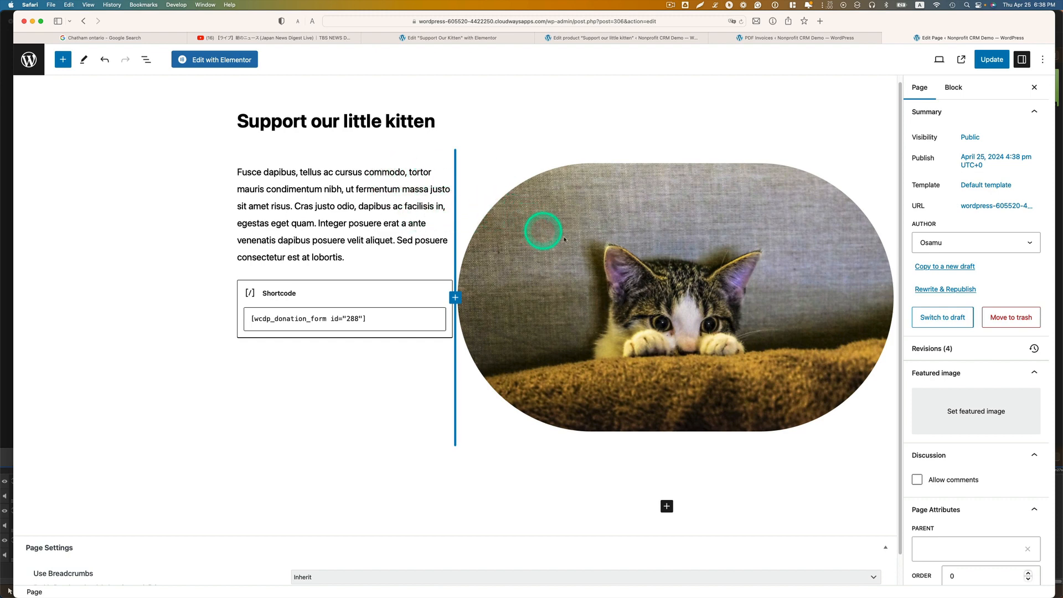
Step: Save the changes to the "Support our little kitten" page
click(1000, 55)
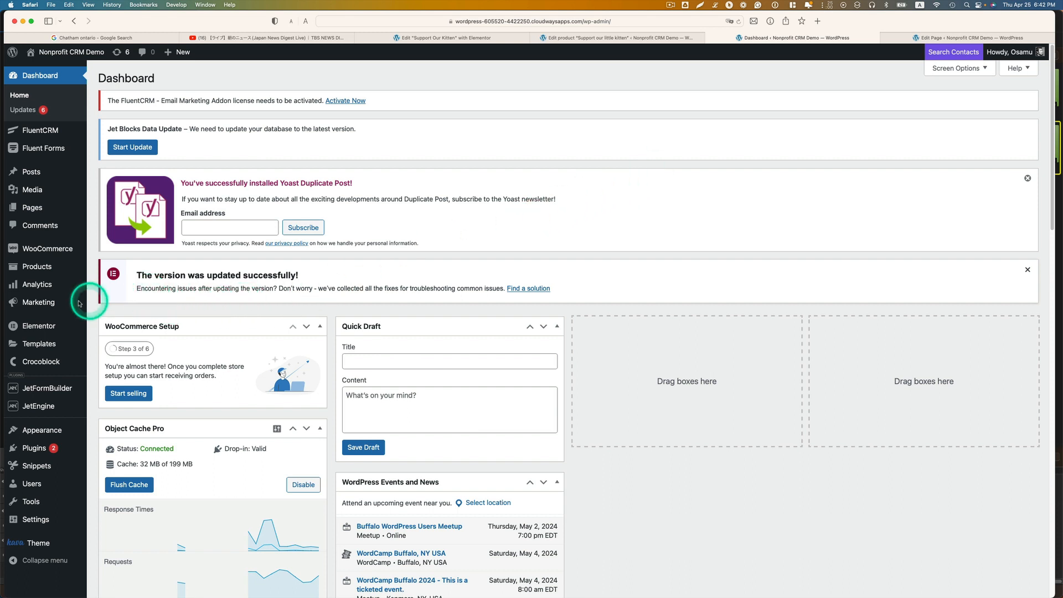
Step: Open WooCommerce's PDF Invoices general settings and choose to open the PDF in a new browser tab/window
mouse_move(79, 304)
mouse_move(65, 276)
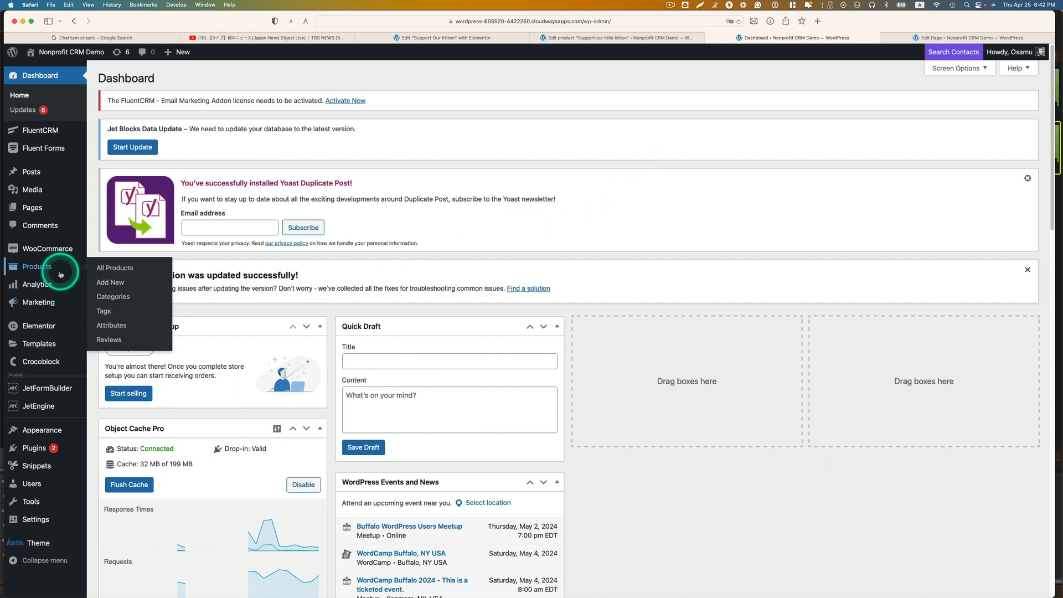
mouse_move(37, 256)
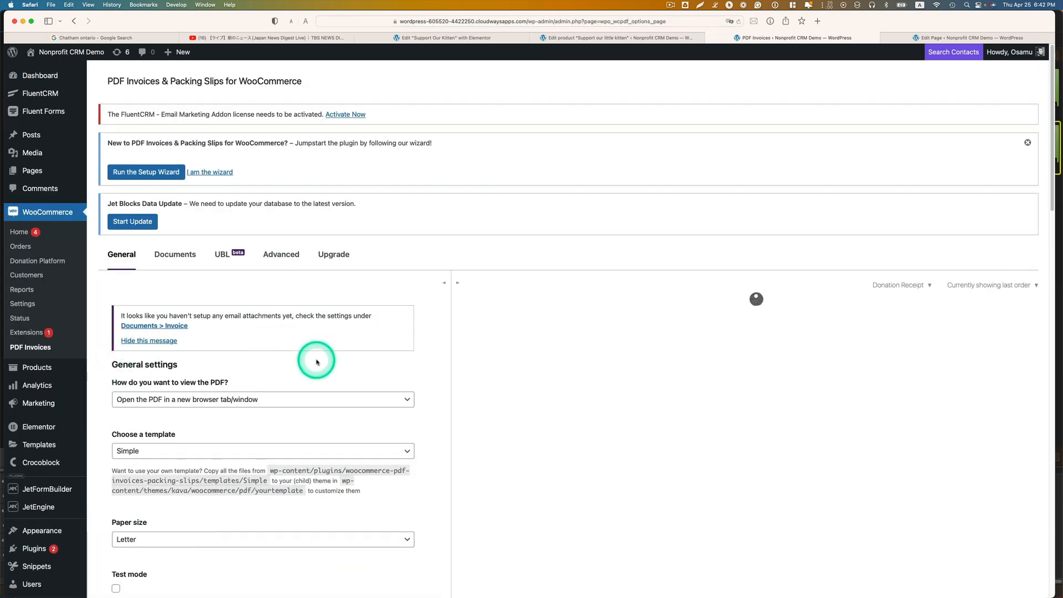
scroll(320, 352, down, 2)
scroll(320, 352, down, 3)
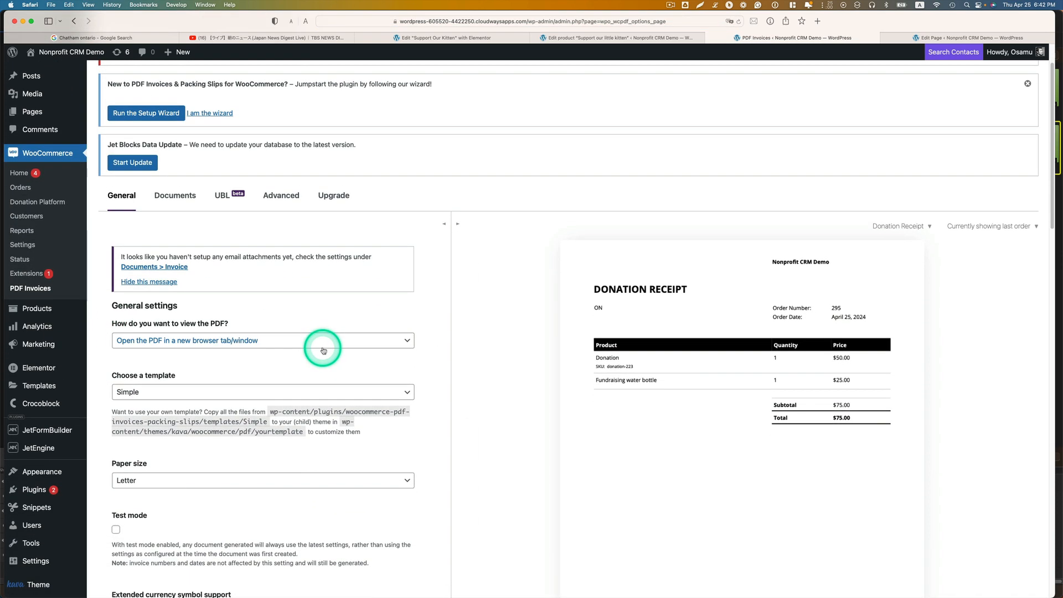
scroll(624, 314, down, 2)
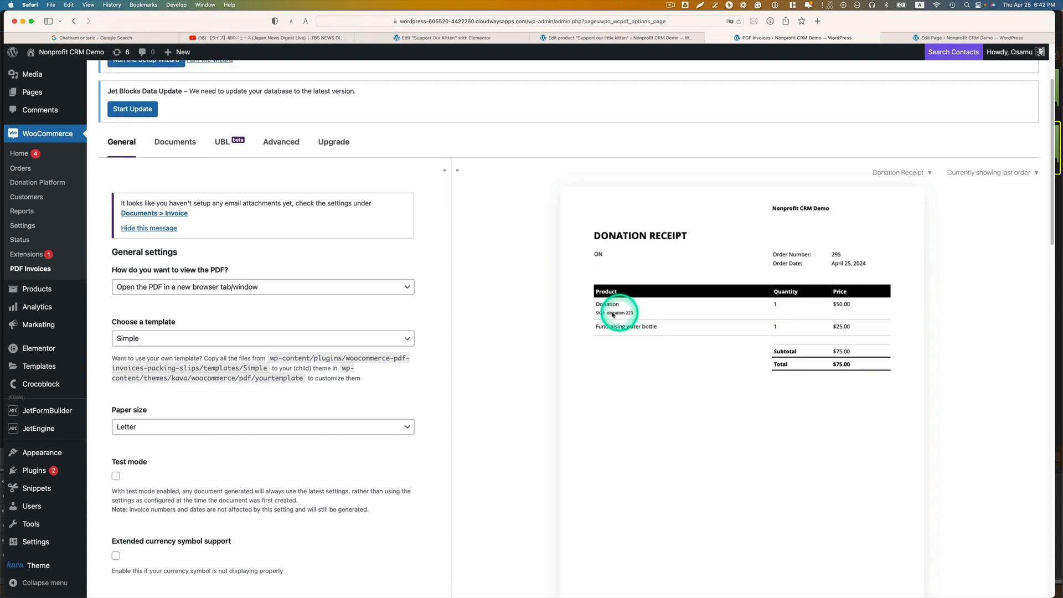
click(134, 295)
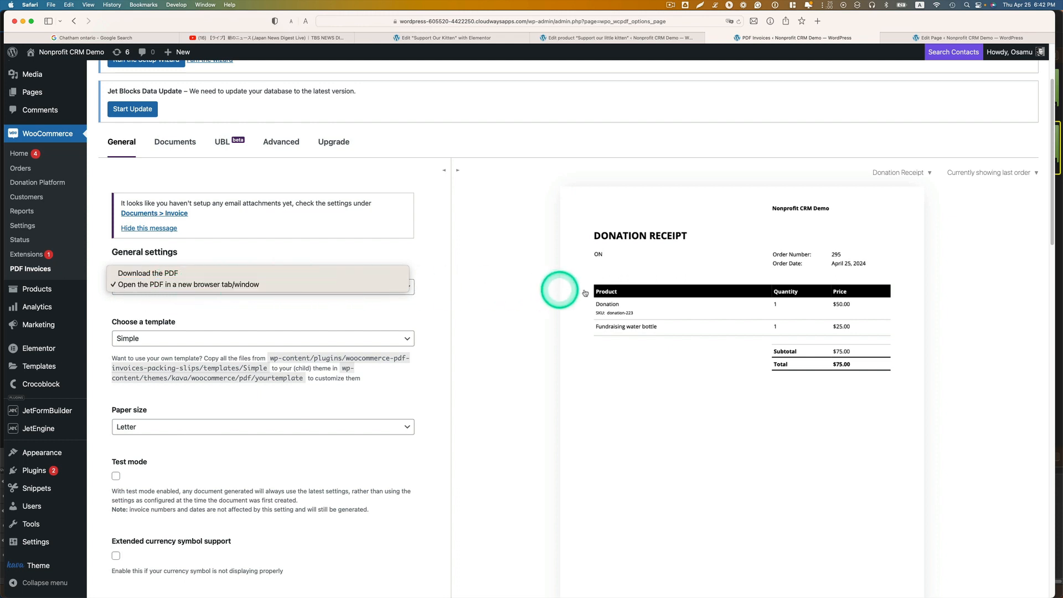
click(359, 285)
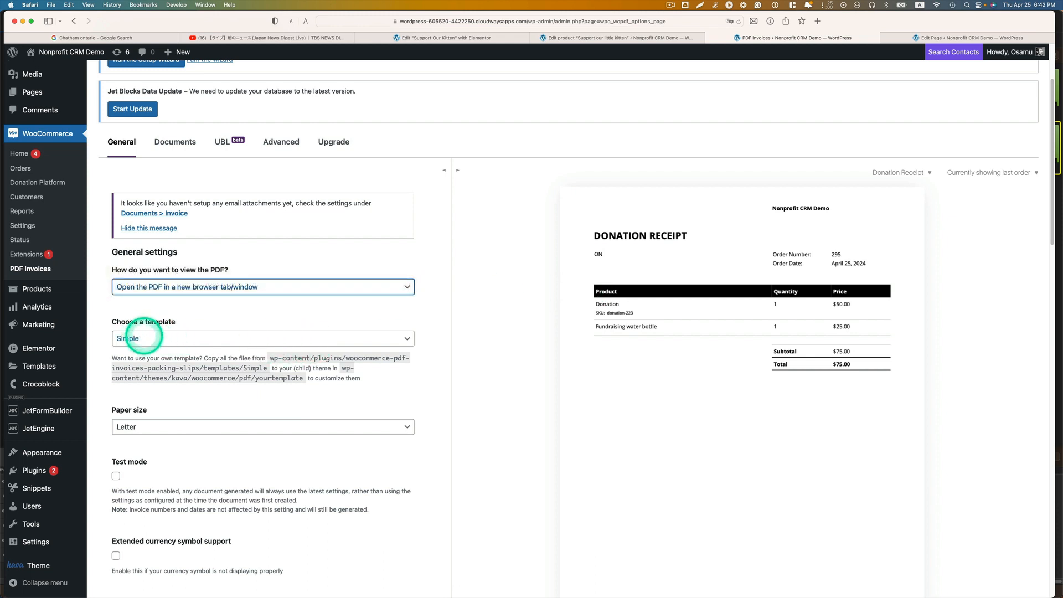
Step: Set the PDF document template to "donation-receipt (Custom)"
click(146, 338)
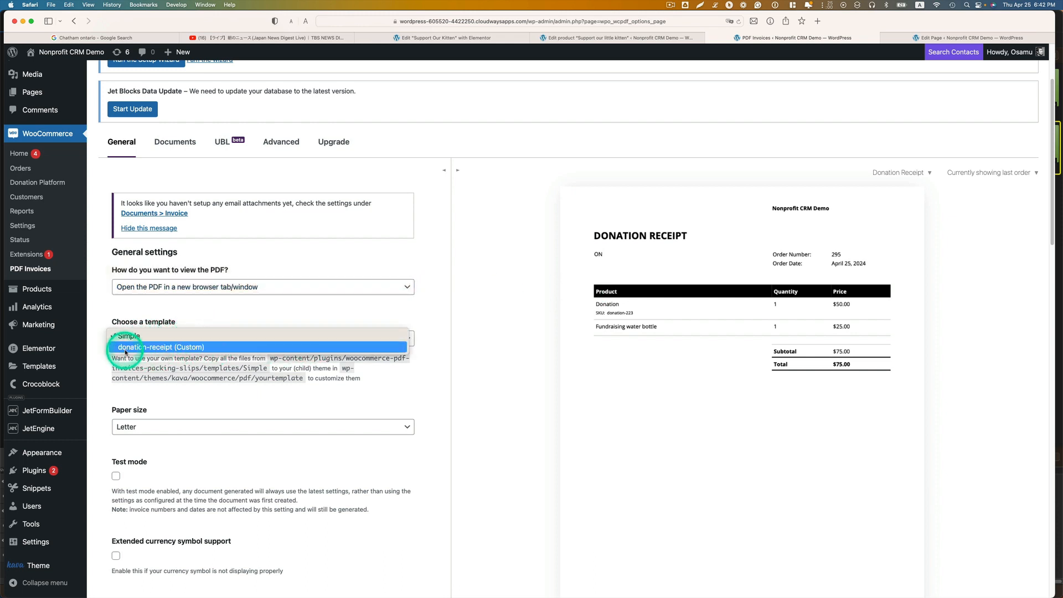
click(157, 348)
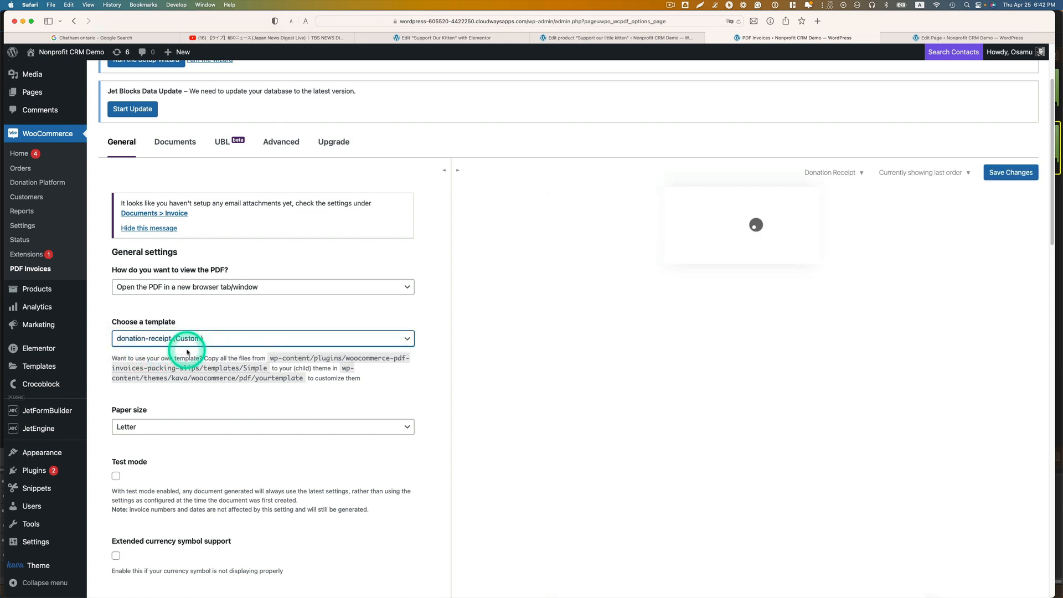
scroll(188, 352, down, 1)
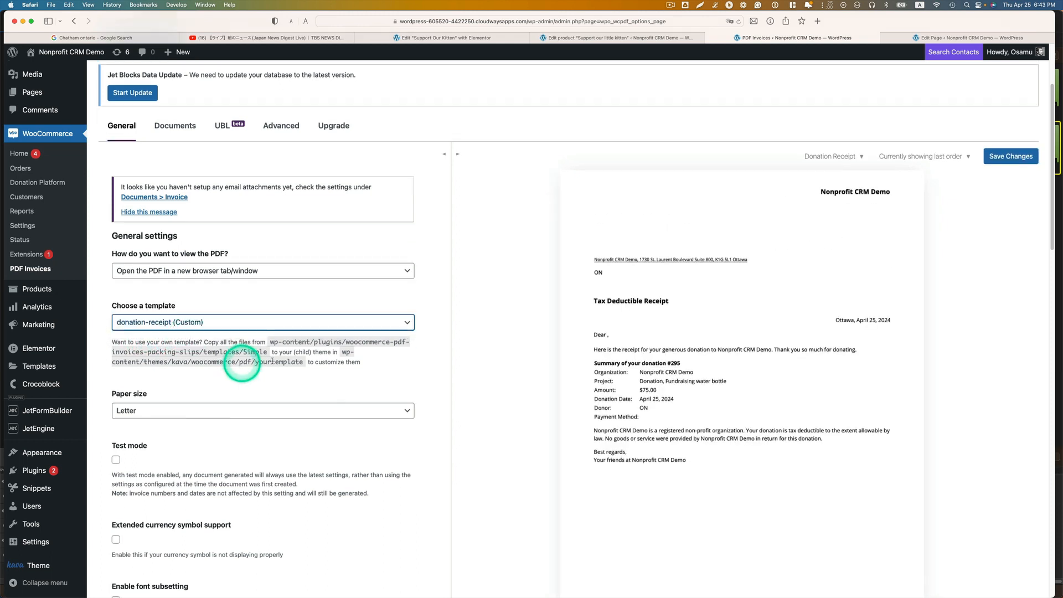
Step: Set the PDF paper size to Letter
click(388, 411)
click(461, 403)
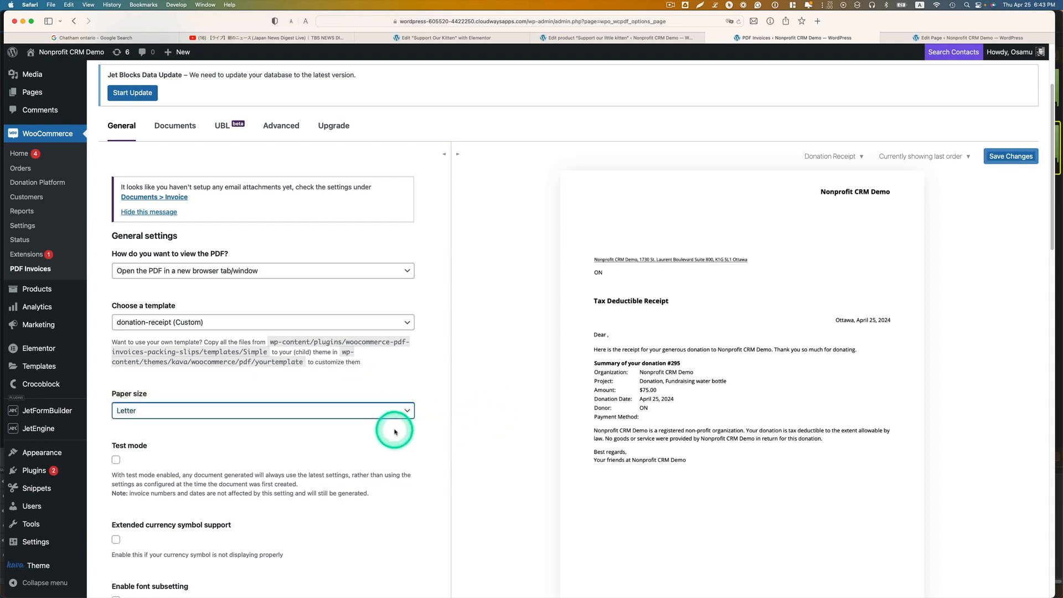
Step: Set nonprofit-CRM-logo.png from the media library as the receipt's shop header/logo
scroll(397, 423, down, 4)
scroll(398, 426, down, 5)
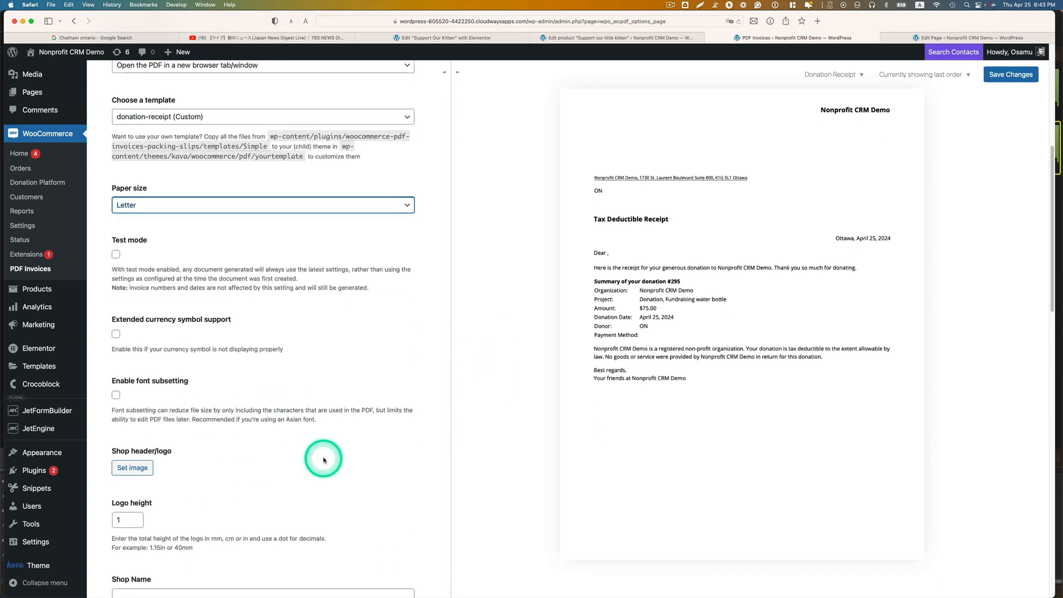
click(133, 457)
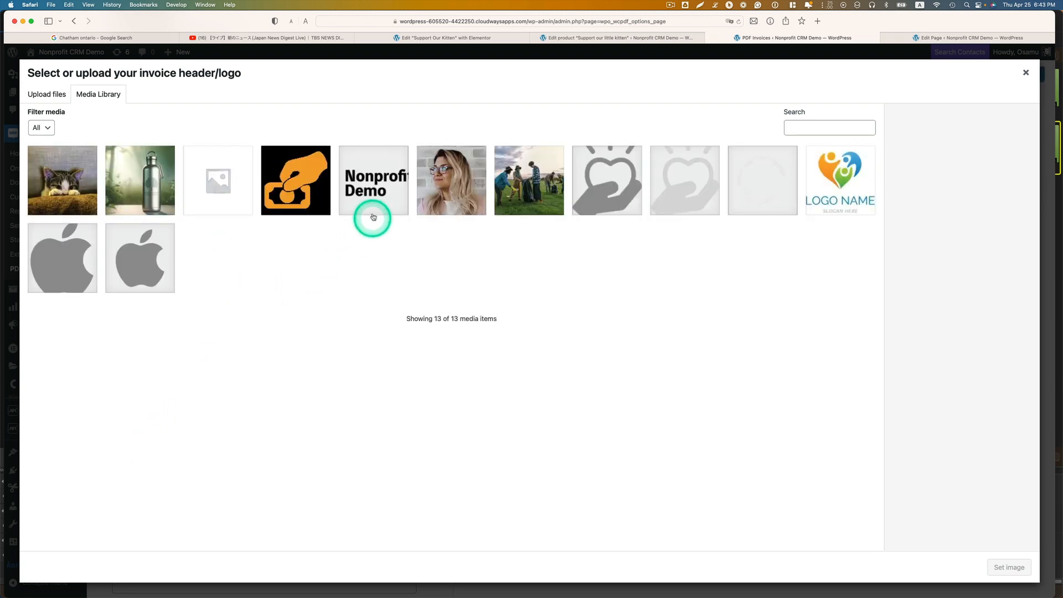
click(373, 217)
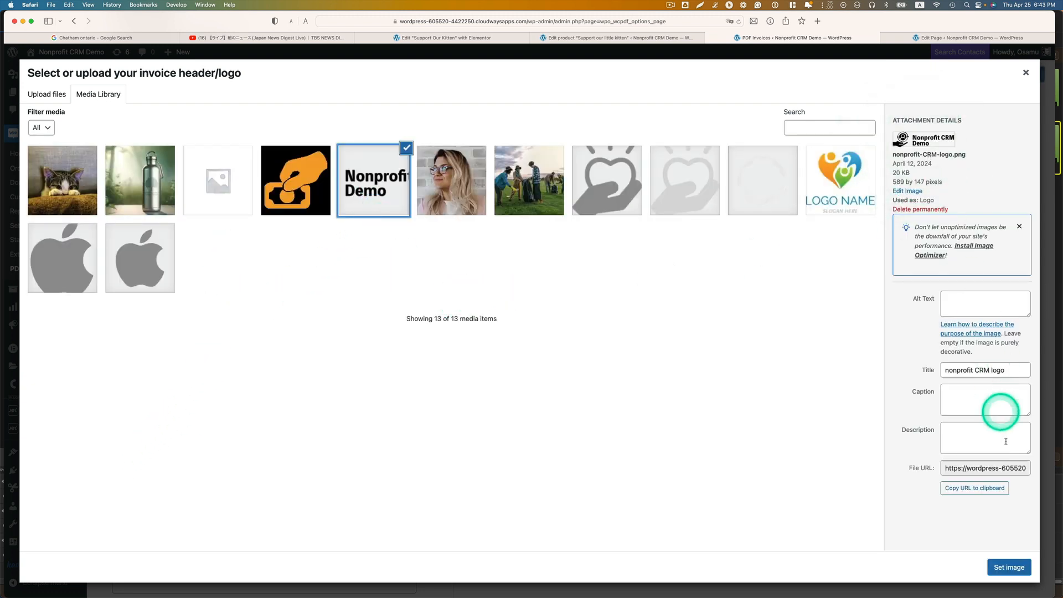
click(1009, 567)
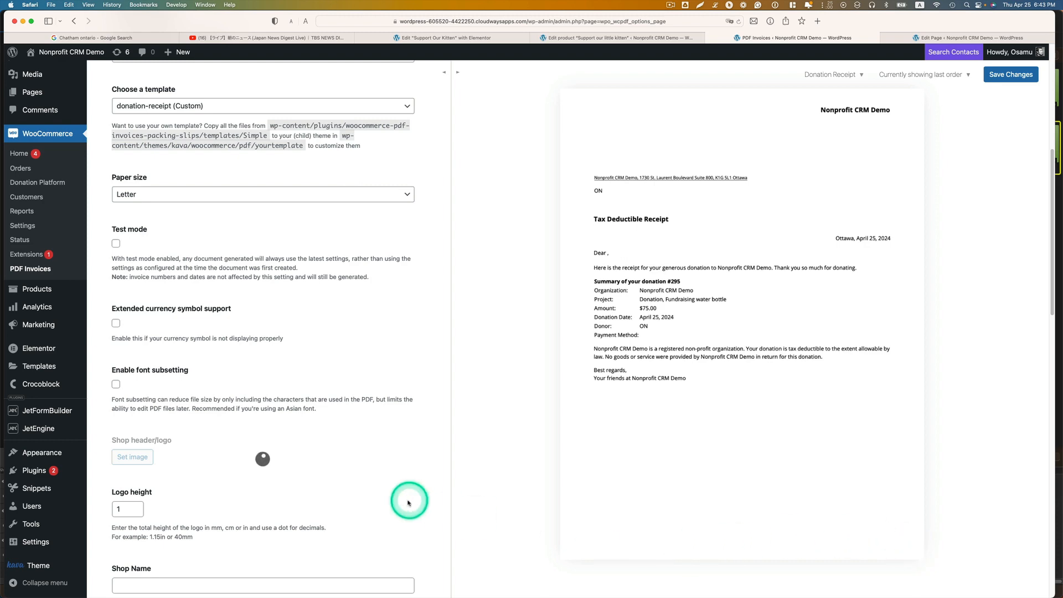
Step: Set the logo height to 50mm and remove the shop header/logo image
scroll(370, 498, down, 1)
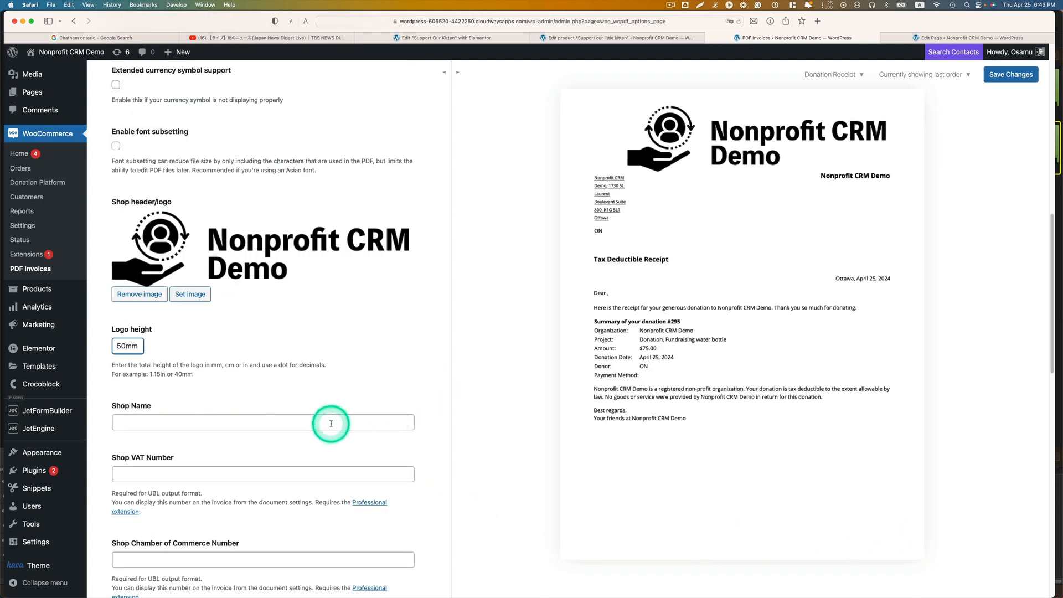
click(331, 424)
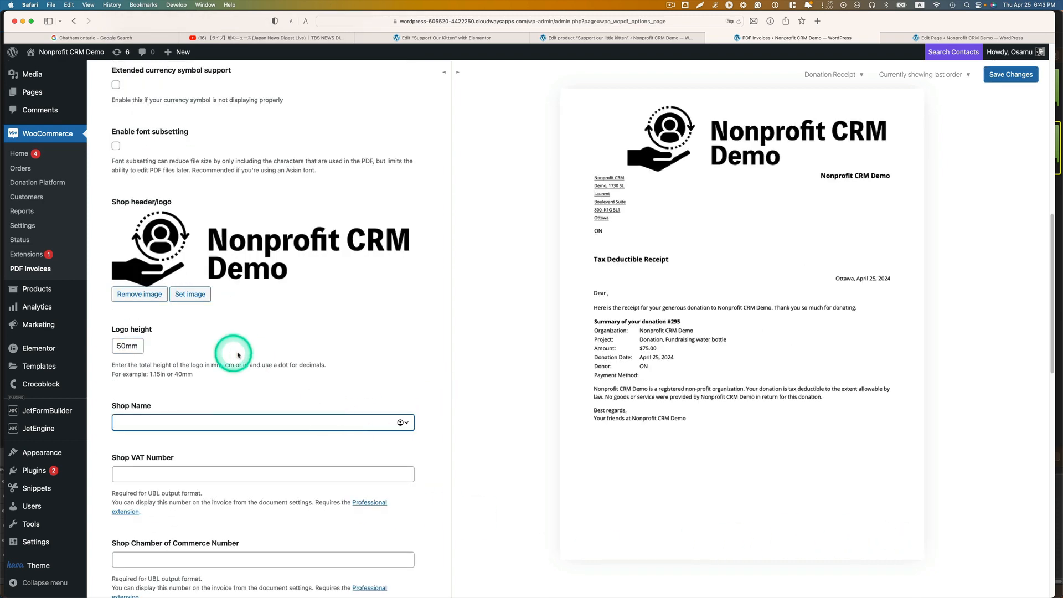
click(145, 294)
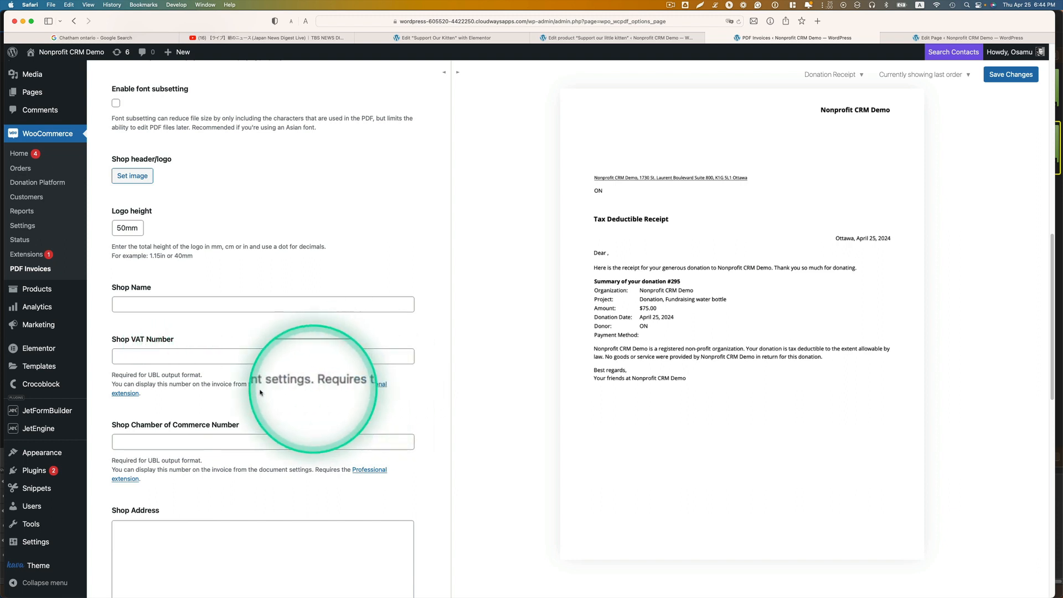
Step: Enter "Charity #" with the organization's charity number as the shop address and save the PDF invoice settings
scroll(426, 418, down, 1)
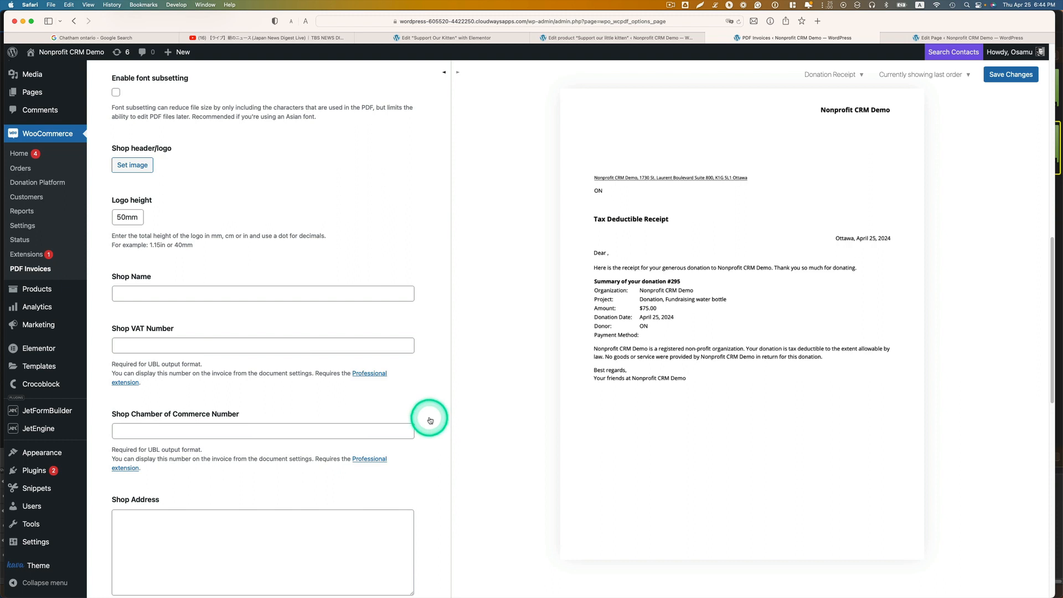
scroll(431, 423, down, 1)
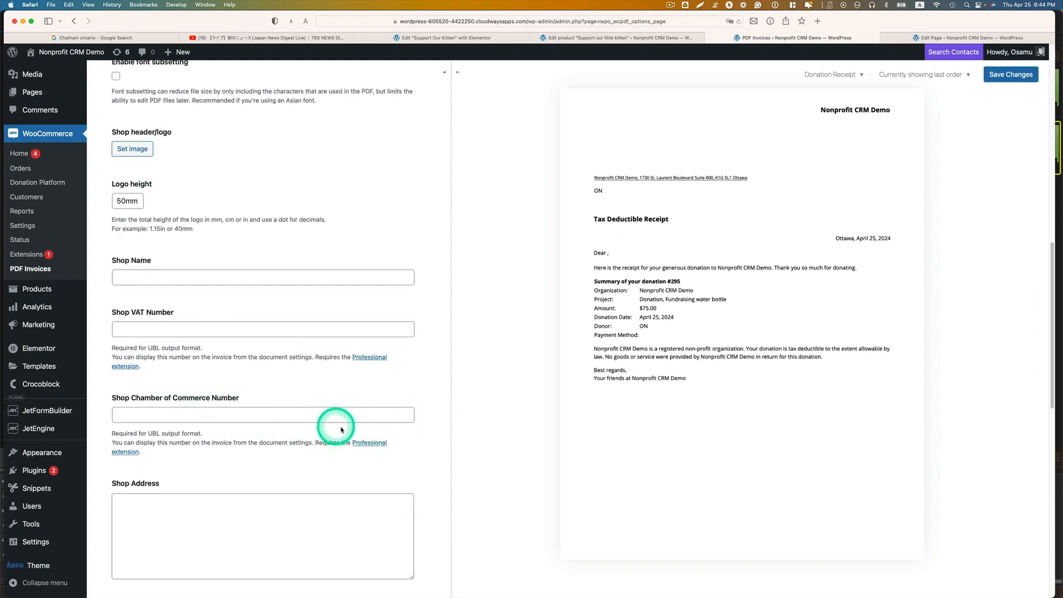
scroll(321, 443, down, 1)
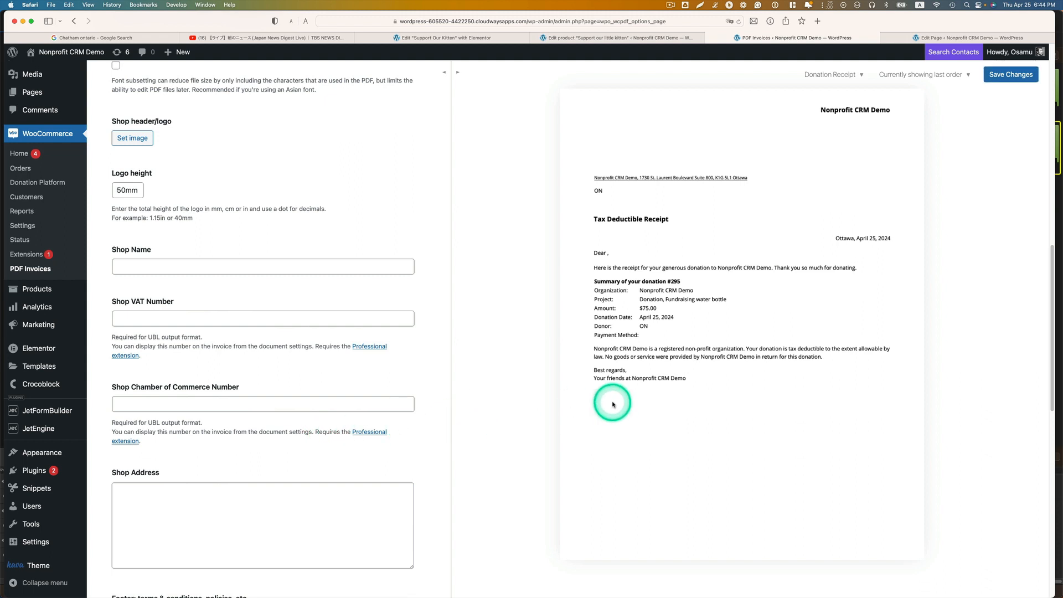
click(269, 497)
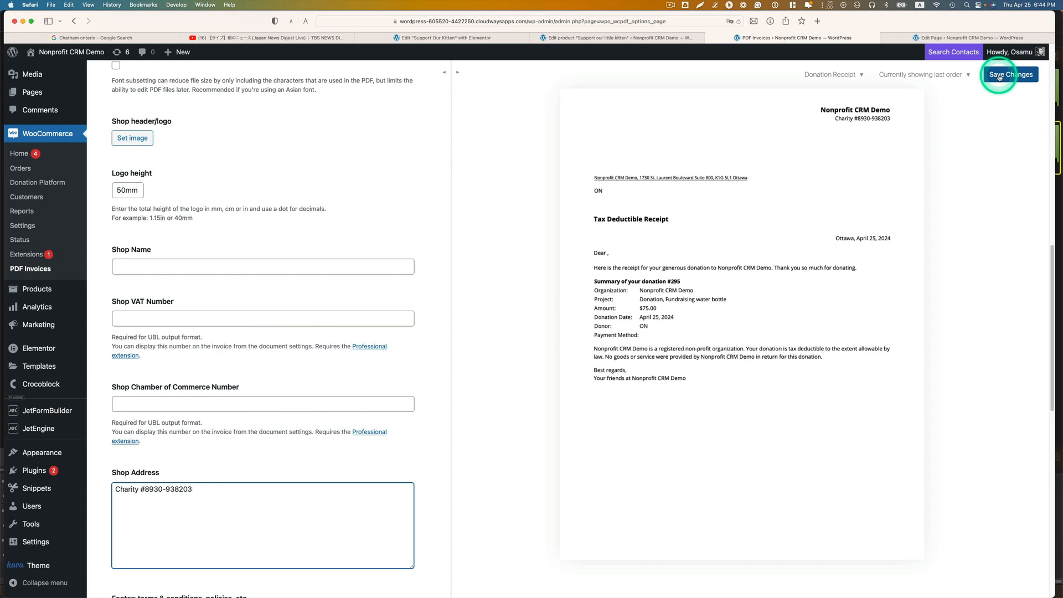
scroll(332, 266, up, 10)
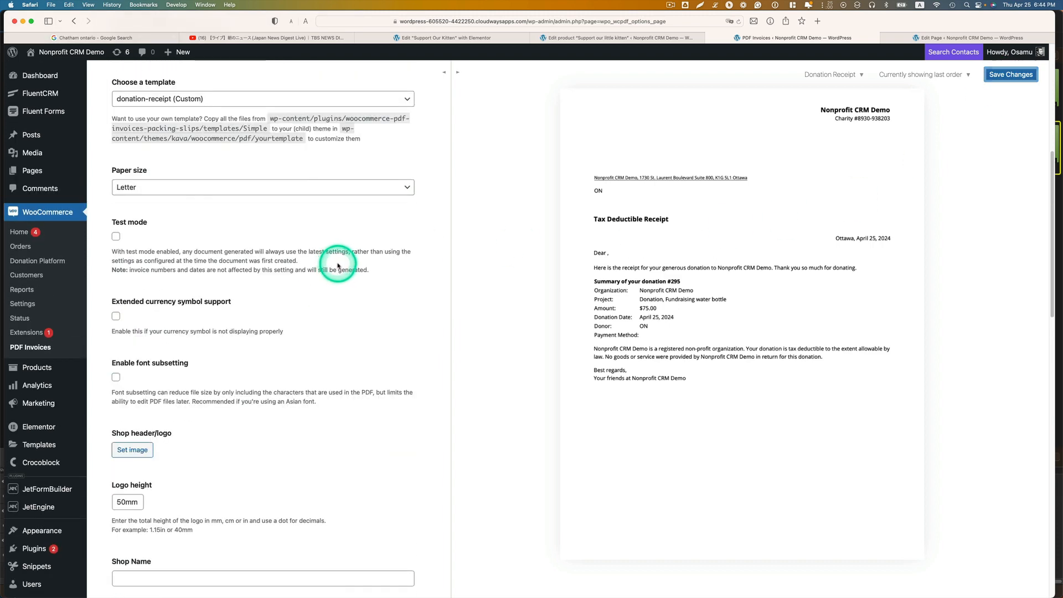
scroll(338, 265, up, 2)
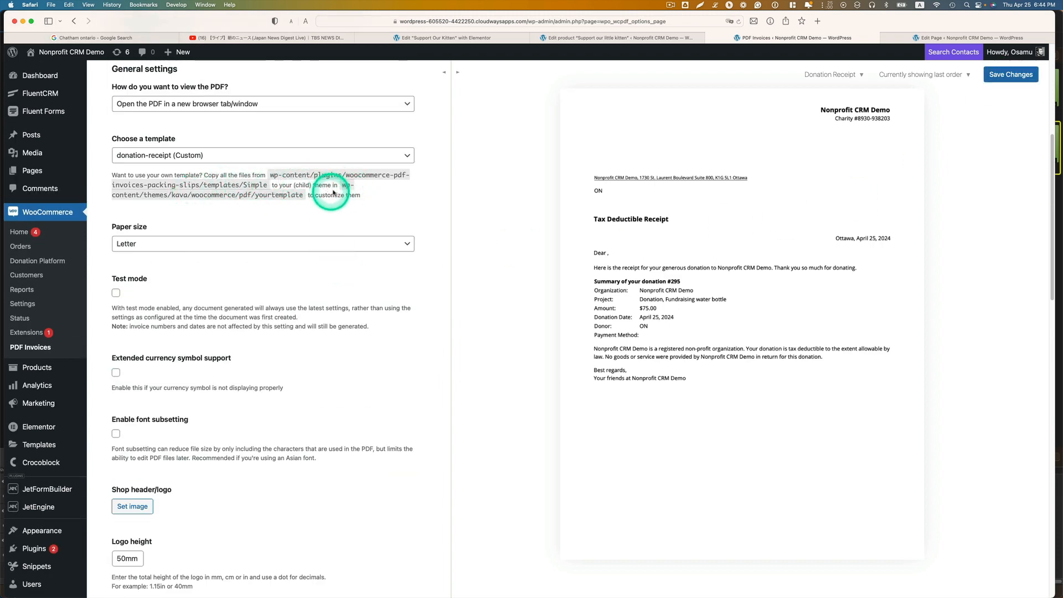
scroll(372, 281, down, 20)
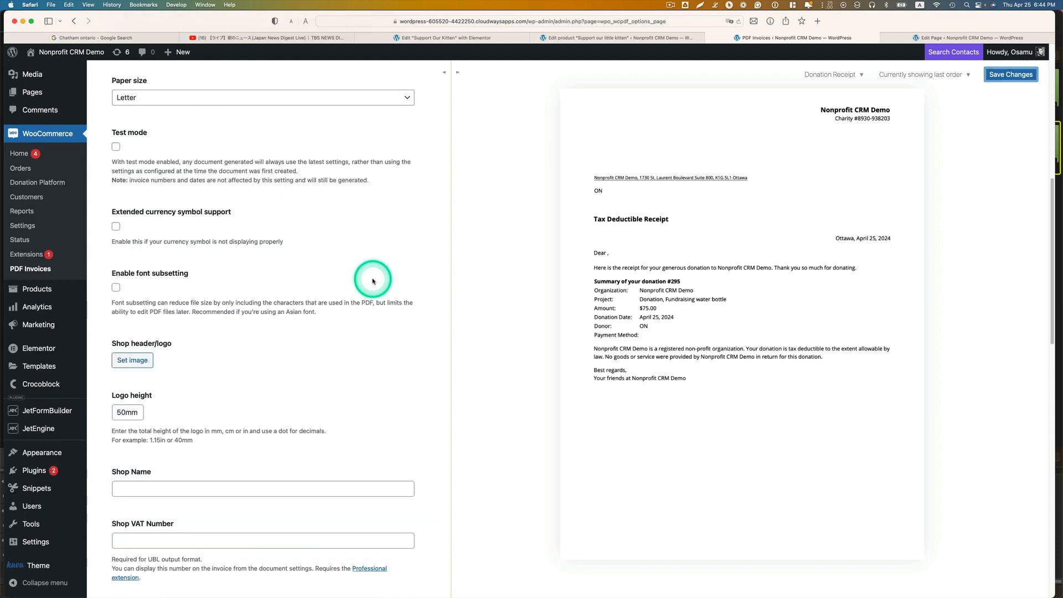
scroll(379, 280, down, 5)
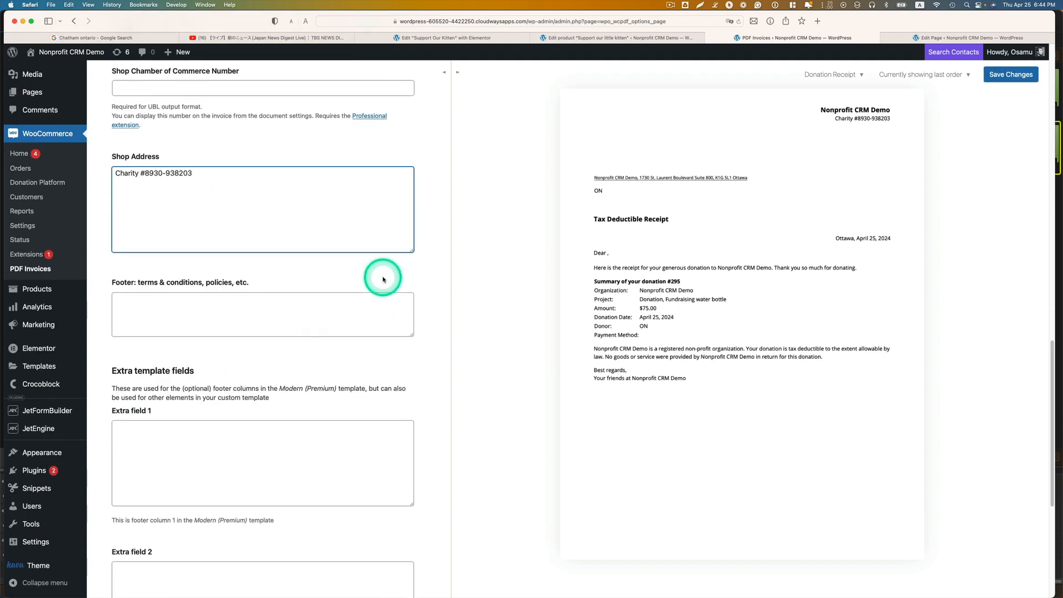
click(1005, 76)
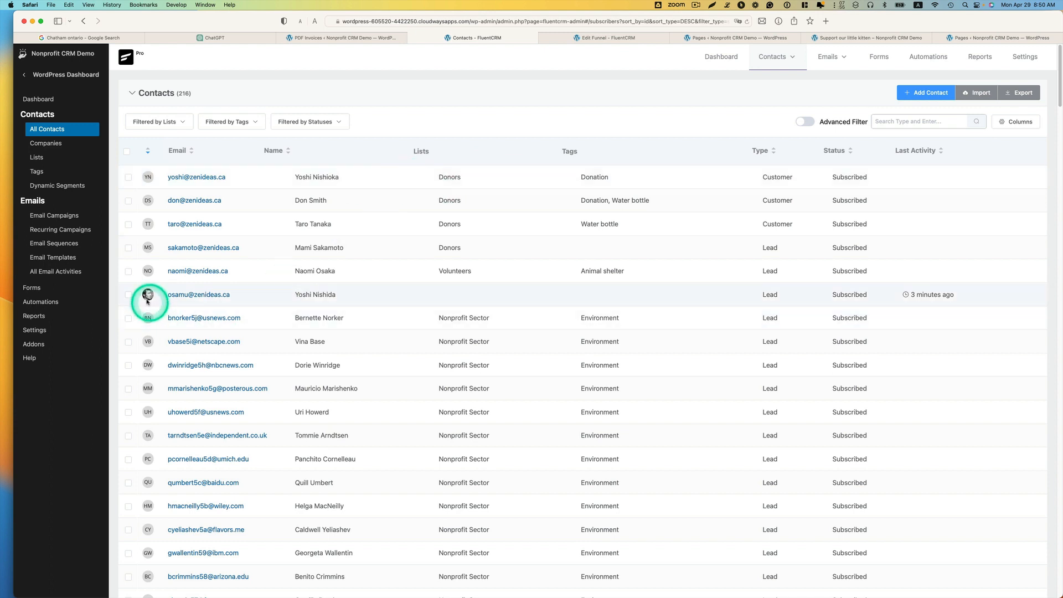
Step: Open the "Donation automation" funnel from FluentCRM's automations
click(38, 303)
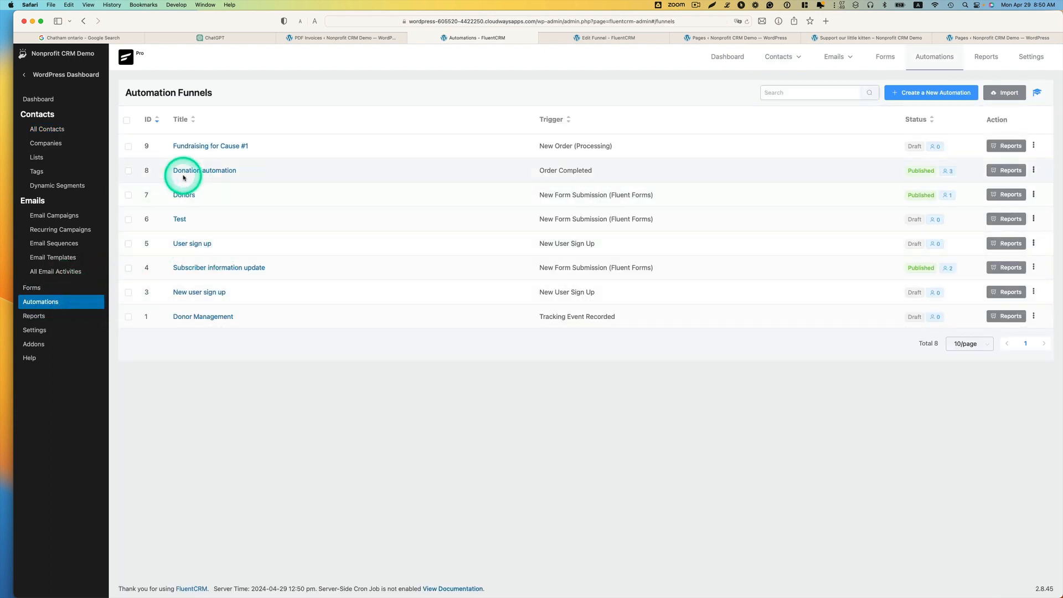
click(205, 171)
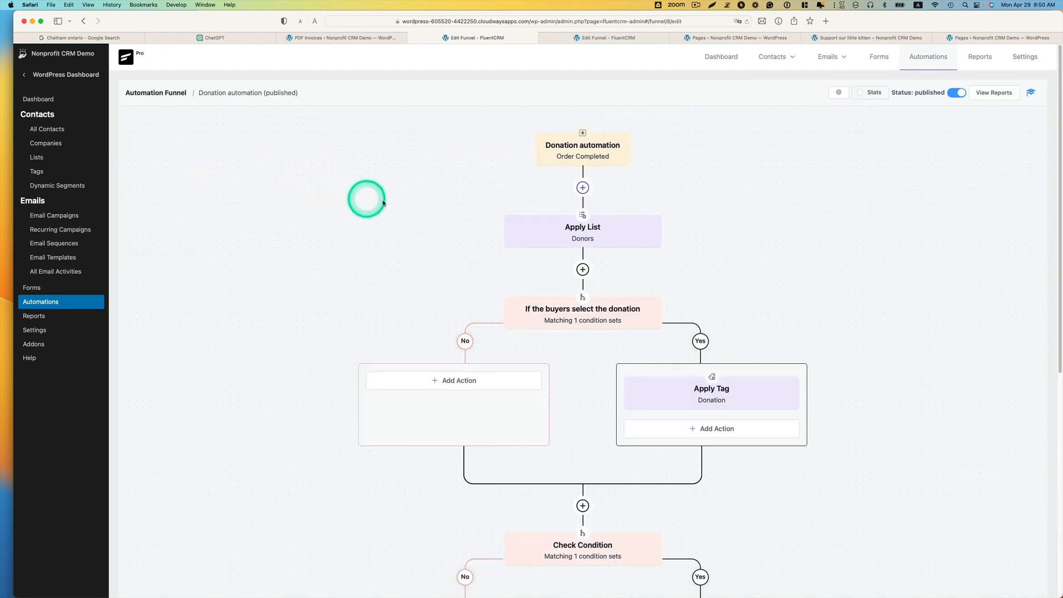
scroll(432, 277, down, 1)
scroll(485, 265, down, 1)
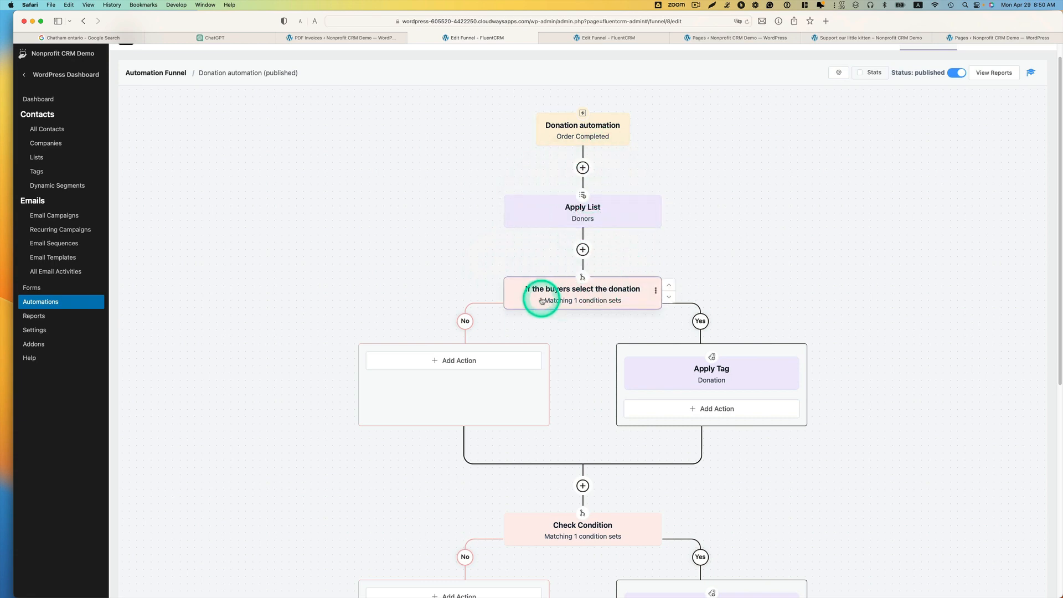
Step: Add "Support our little kitten" to the purchased products of the "If the buyers select the donation" condition, save it and review the remaining funnel
click(604, 298)
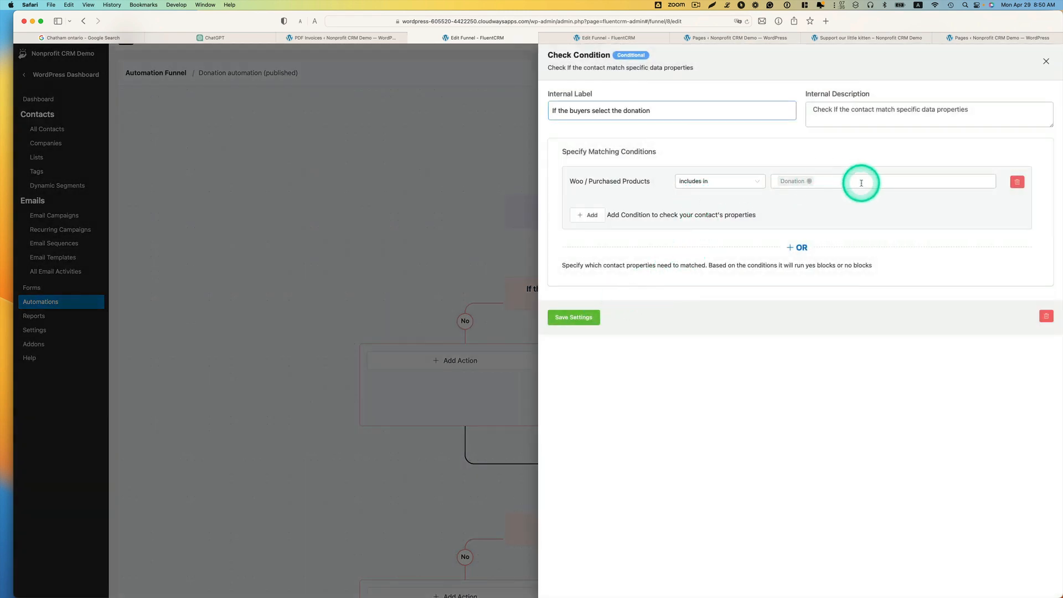
click(861, 183)
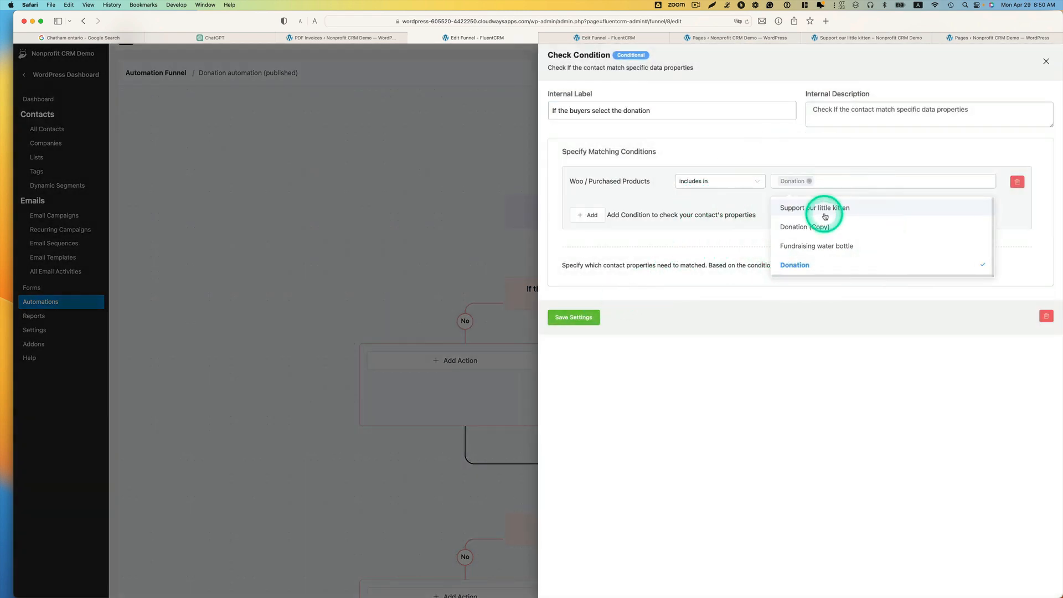
click(844, 213)
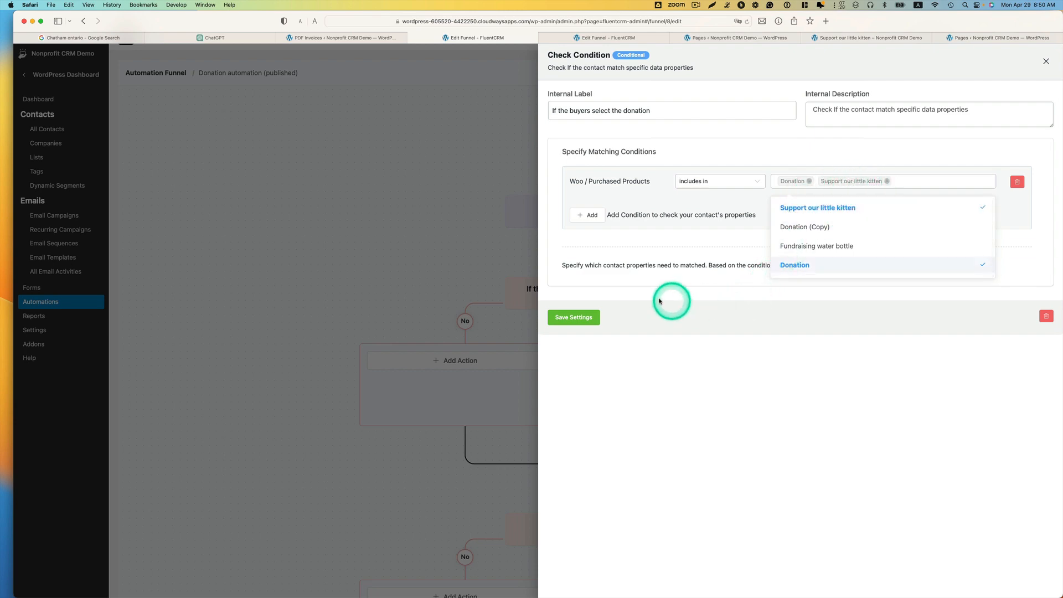
click(576, 317)
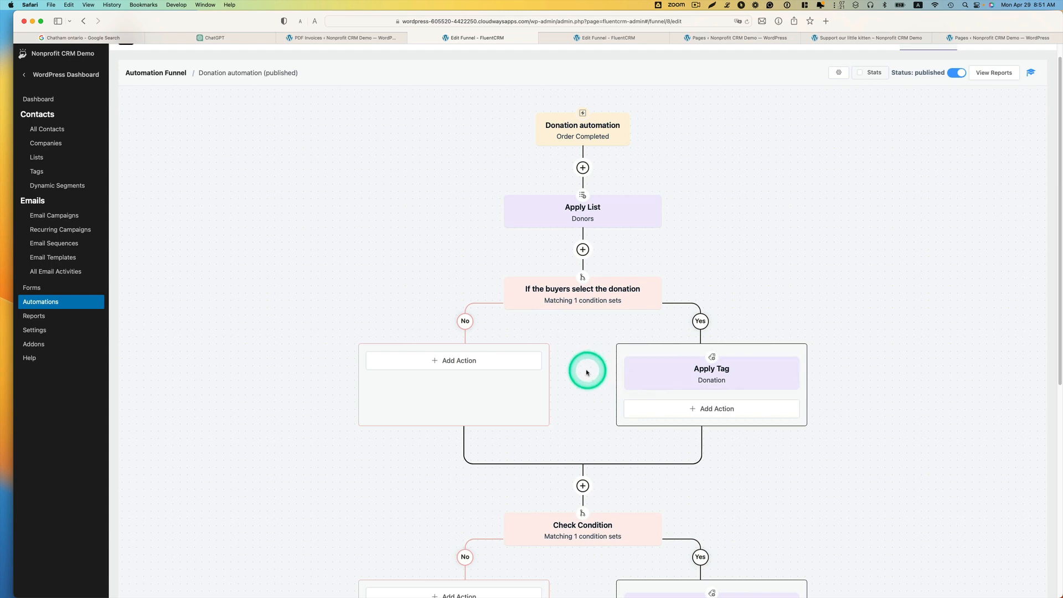
scroll(587, 372, down, 1)
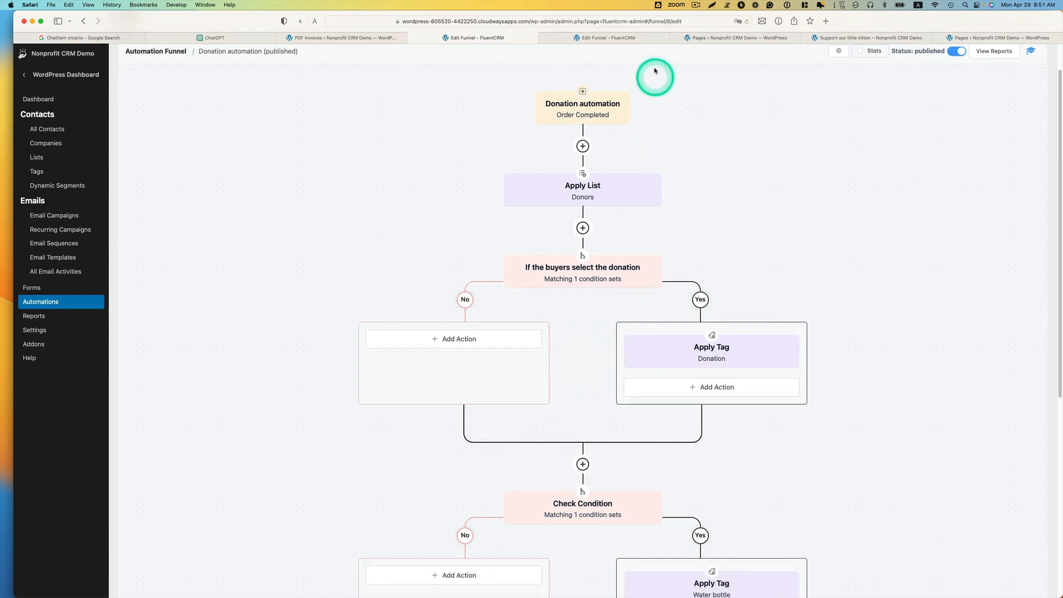
scroll(691, 373, down, 6)
scroll(694, 375, down, 7)
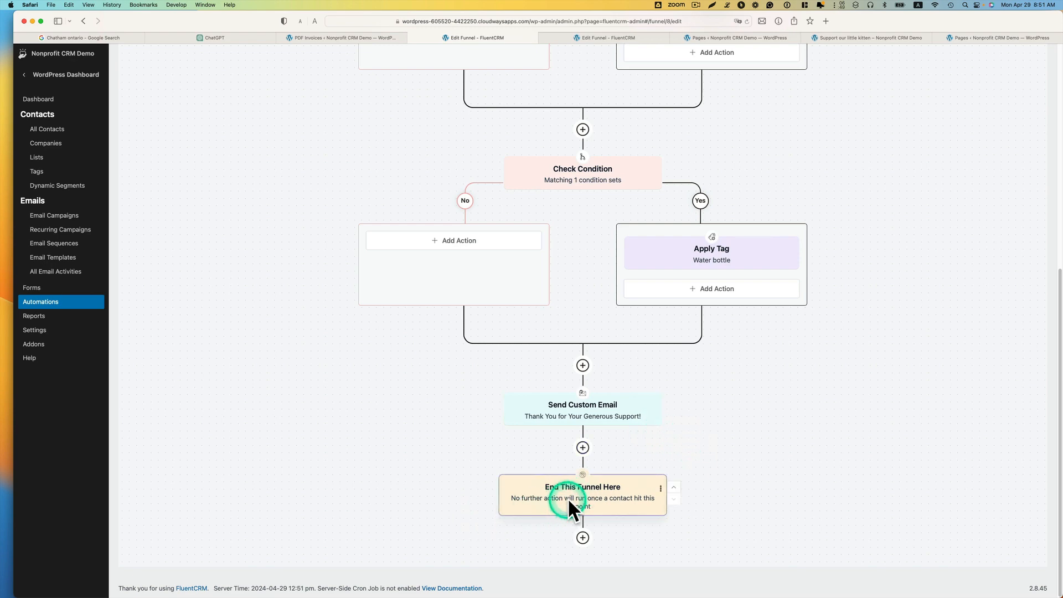
scroll(749, 423, up, 10)
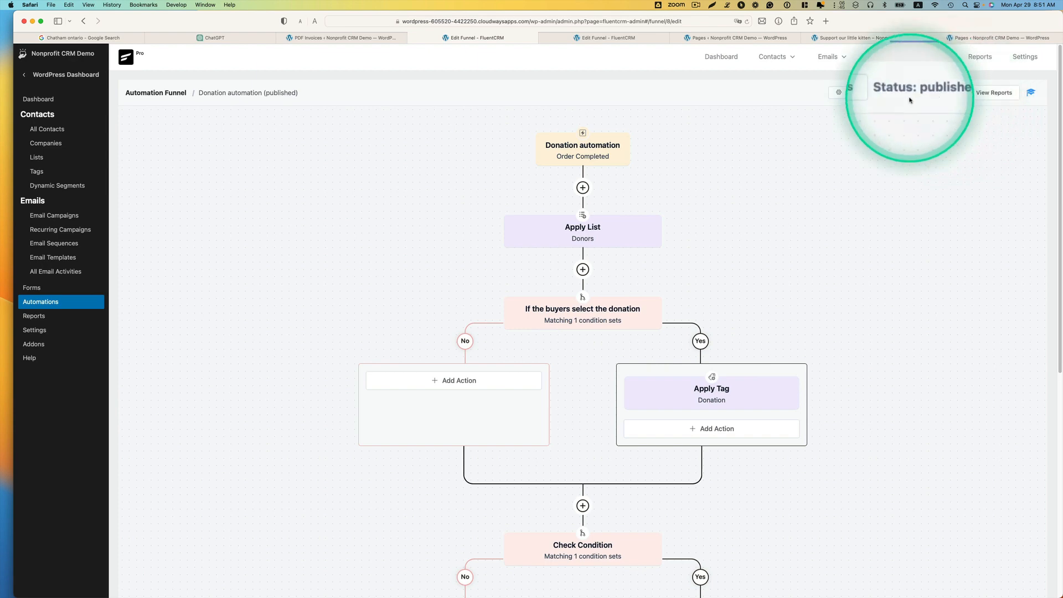
Step: Switch to the live "Support our little kitten" page, choose a $30 donation and continue to the donor details
key(ctrl+Up)
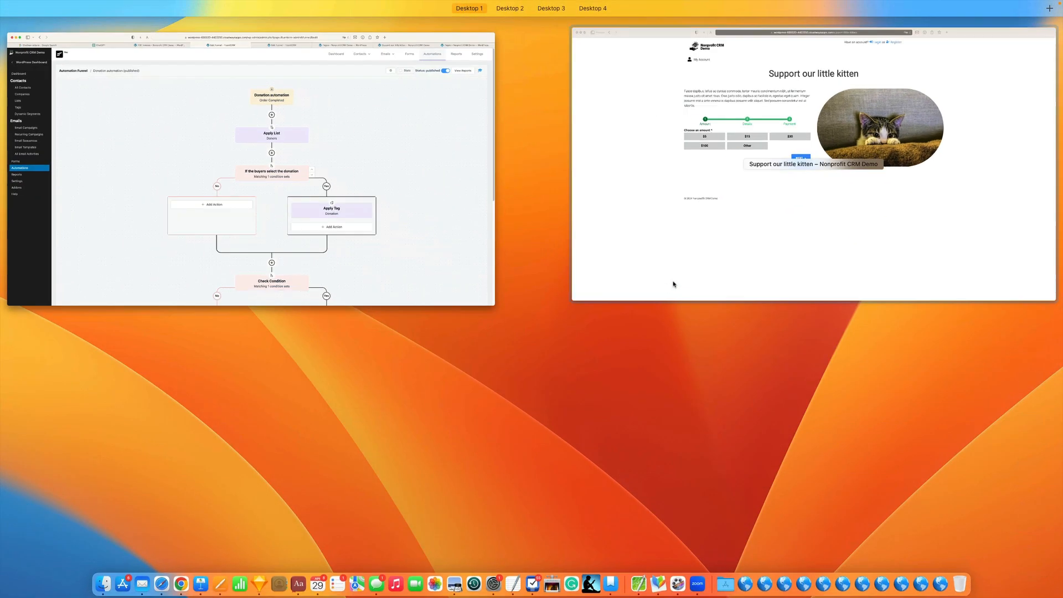
click(764, 234)
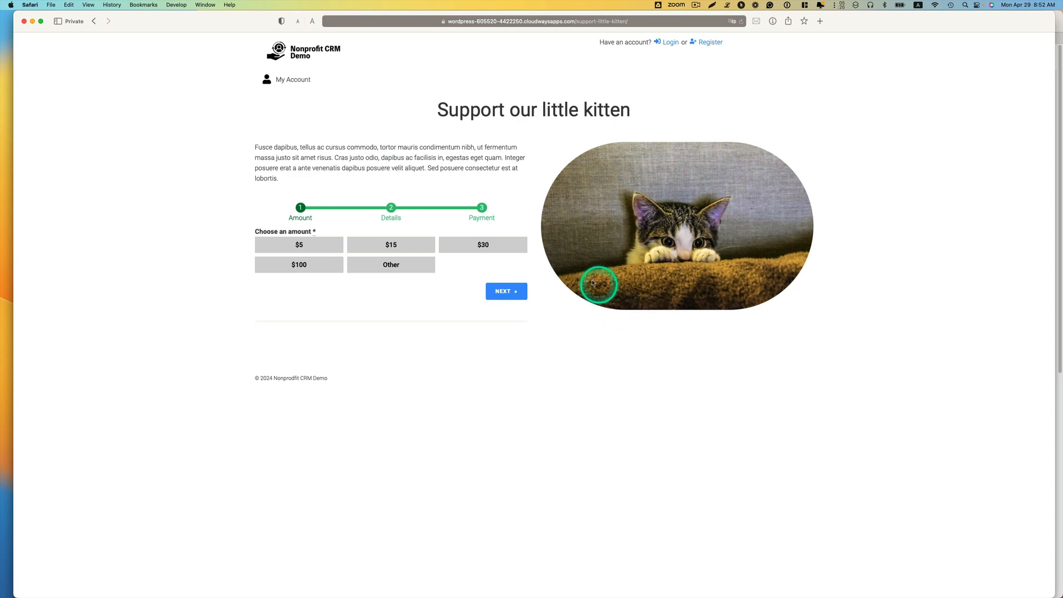
click(483, 246)
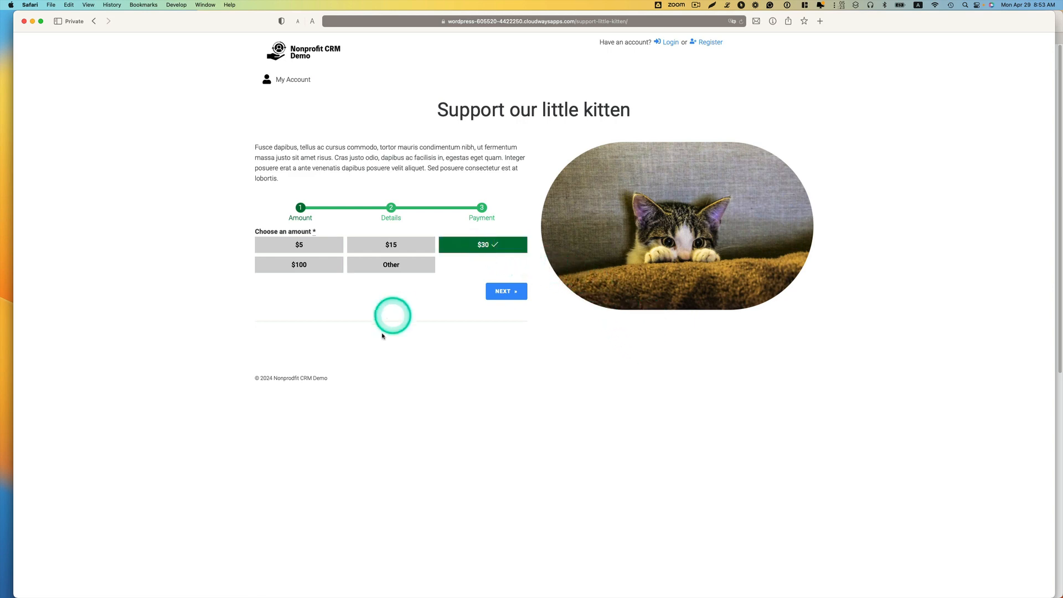
click(506, 291)
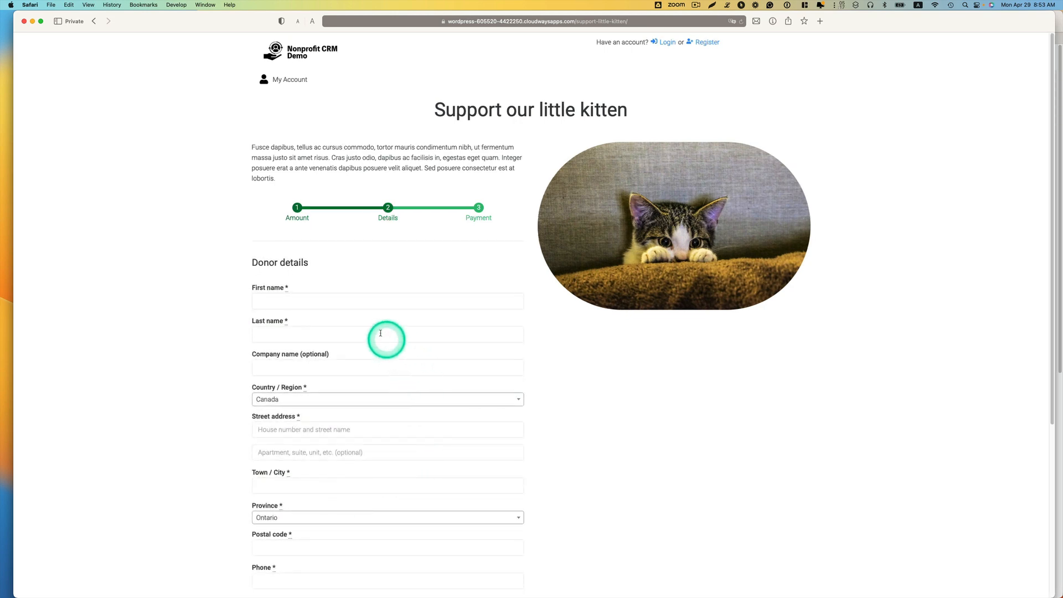
Step: Fill in the donor's first and last name, street address, city, postal code, phone number and email address
scroll(388, 303, down, 1)
scroll(388, 303, down, 2)
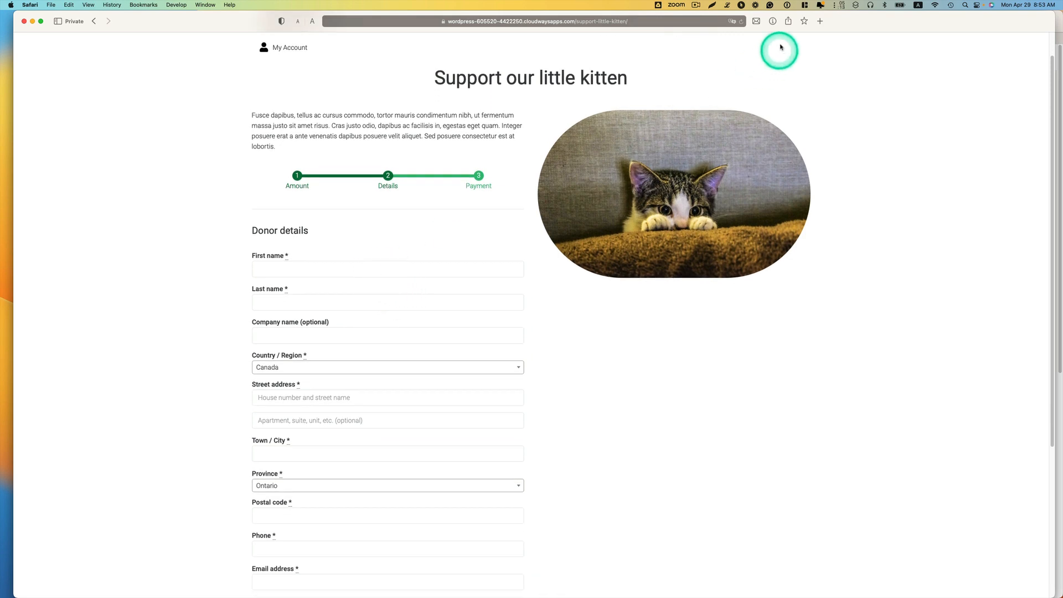
click(696, 5)
click(702, 37)
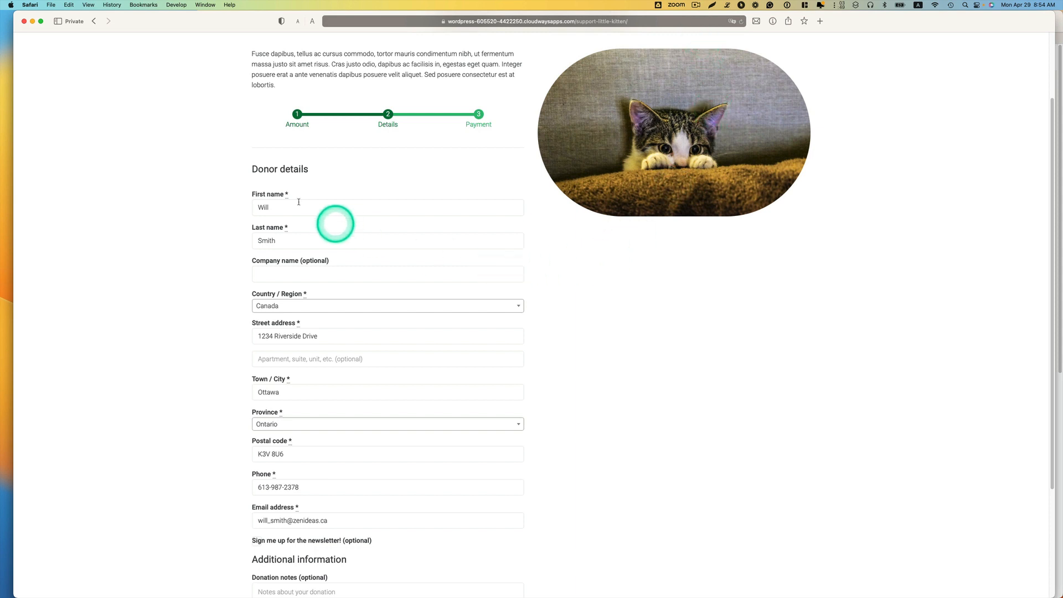
scroll(288, 205, down, 1)
scroll(305, 234, down, 3)
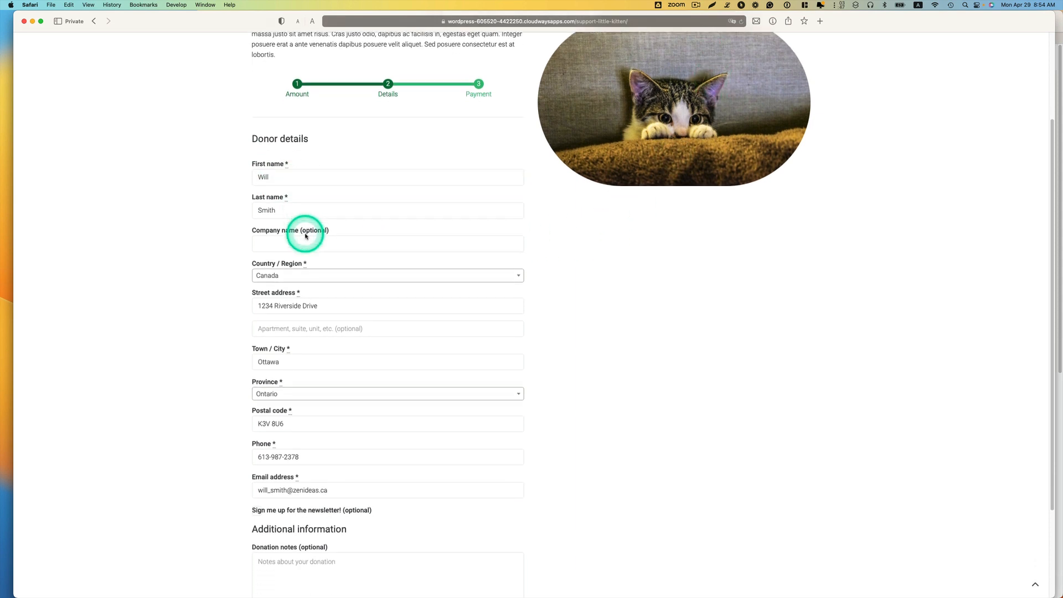
scroll(329, 265, down, 4)
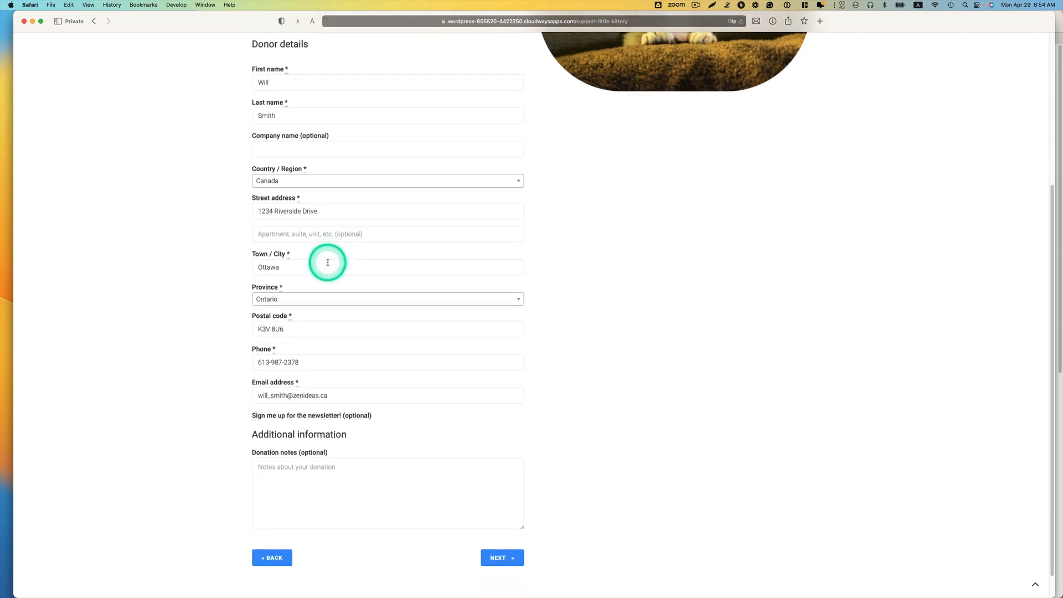
Step: Continue from the donor details to the payment stage and try to submit the $30 donation for "Support our little kitten"
scroll(327, 263, down, 2)
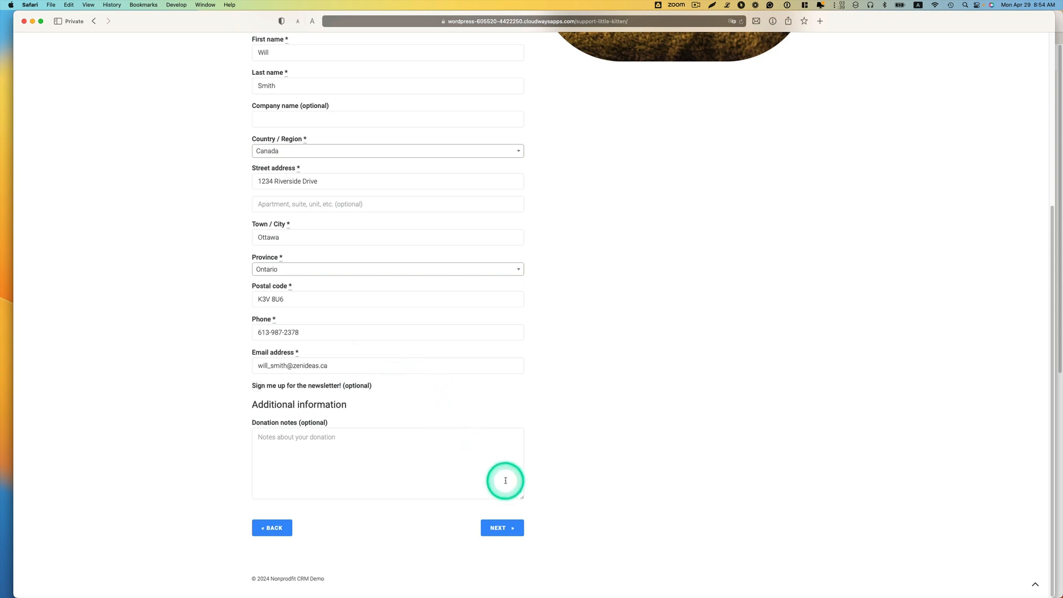
click(514, 530)
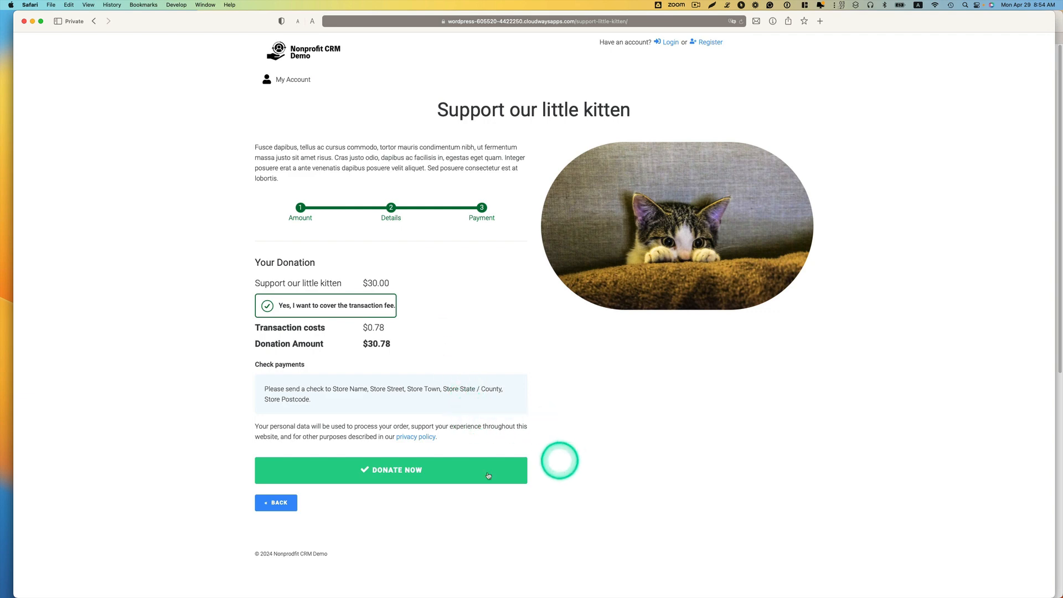
click(390, 470)
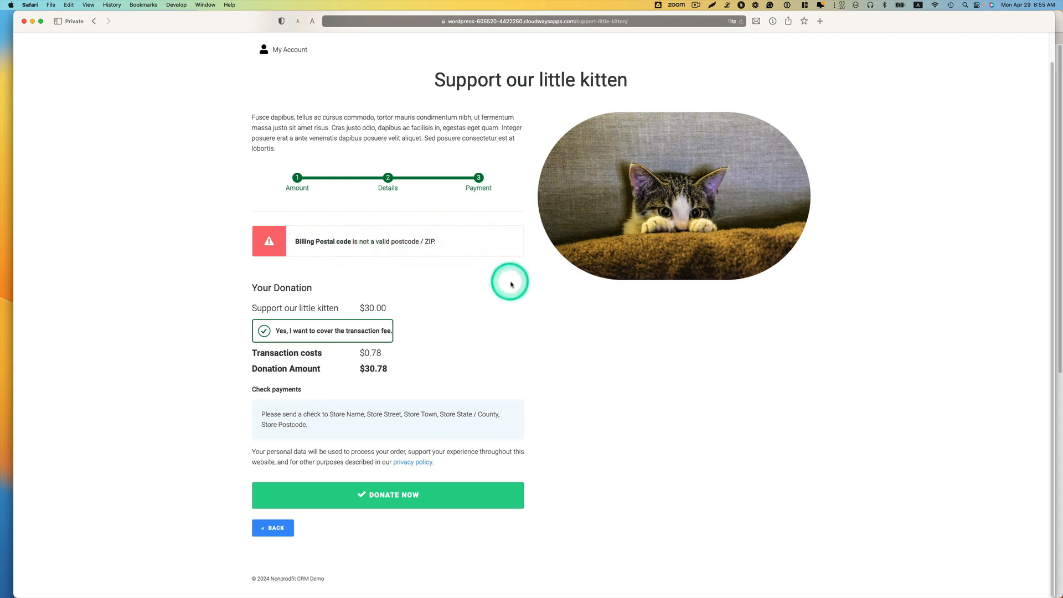
Step: Return to the donor details, correct the donor's postal code, continue to the payment stage and submit the donation
click(260, 529)
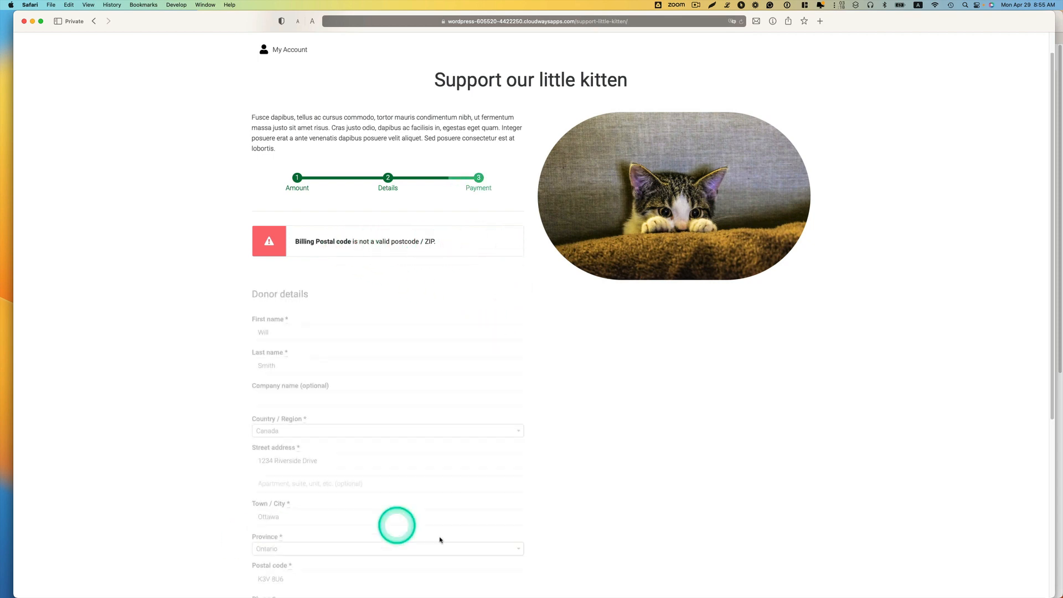
scroll(602, 481, down, 3)
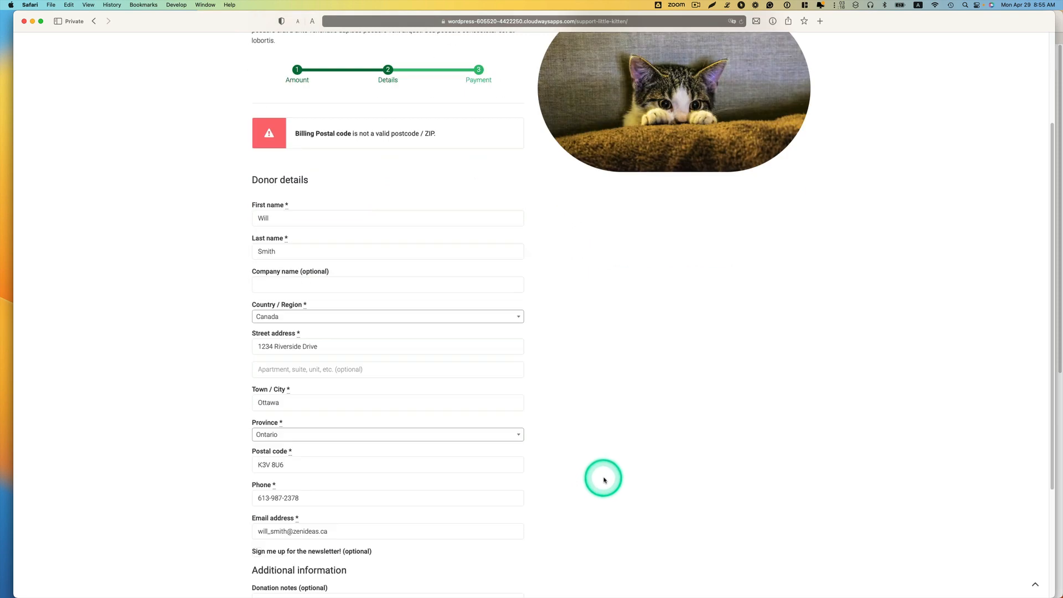
click(271, 464)
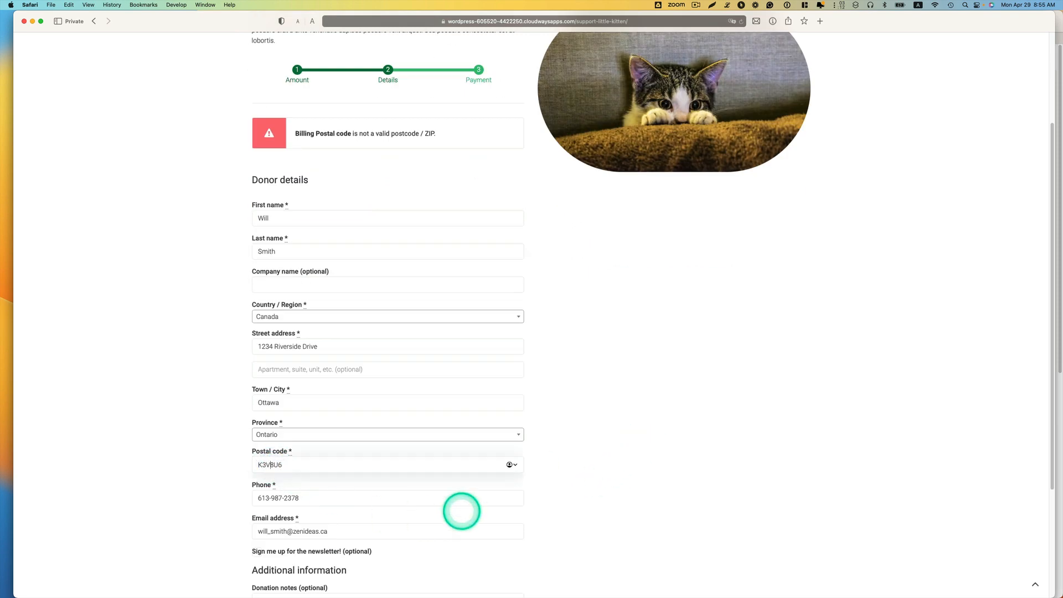
scroll(527, 475, down, 5)
click(502, 526)
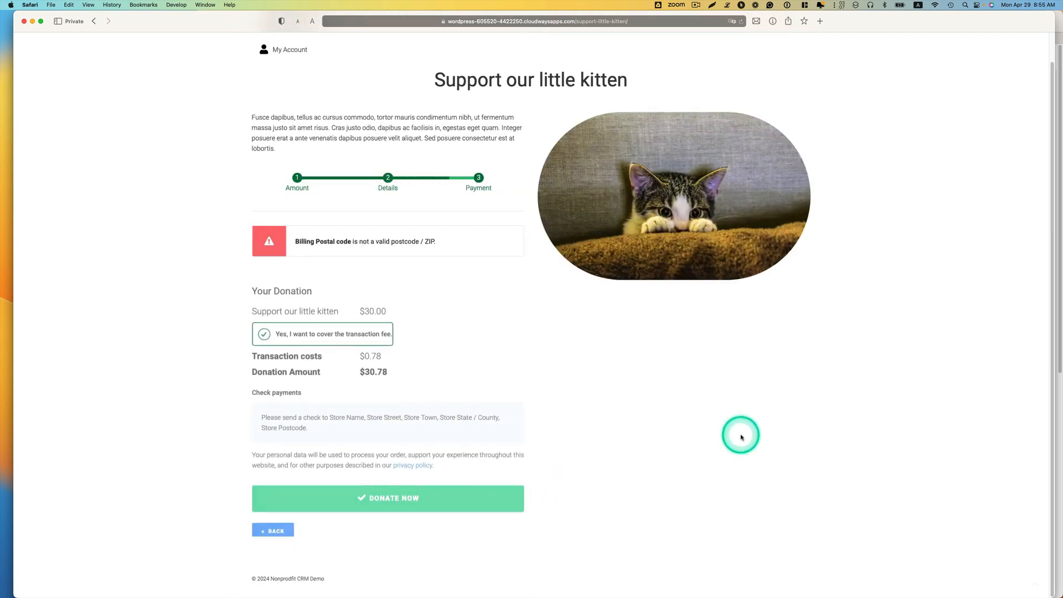
click(434, 494)
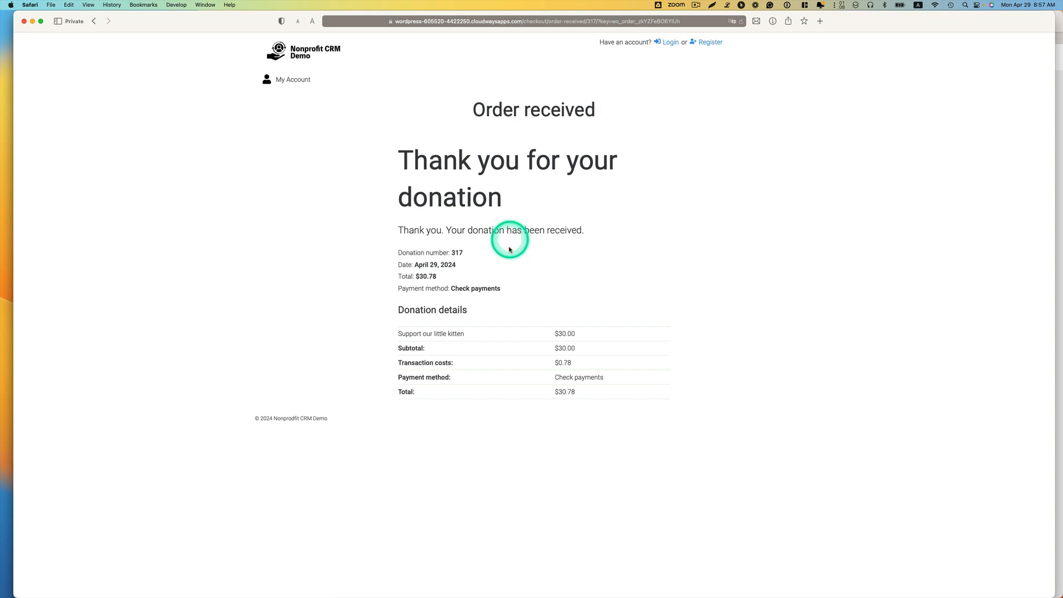
Step: Switch to the WordPress admin window and open the newest on-hold donation in the WooCommerce orders
key(ctrl+Up)
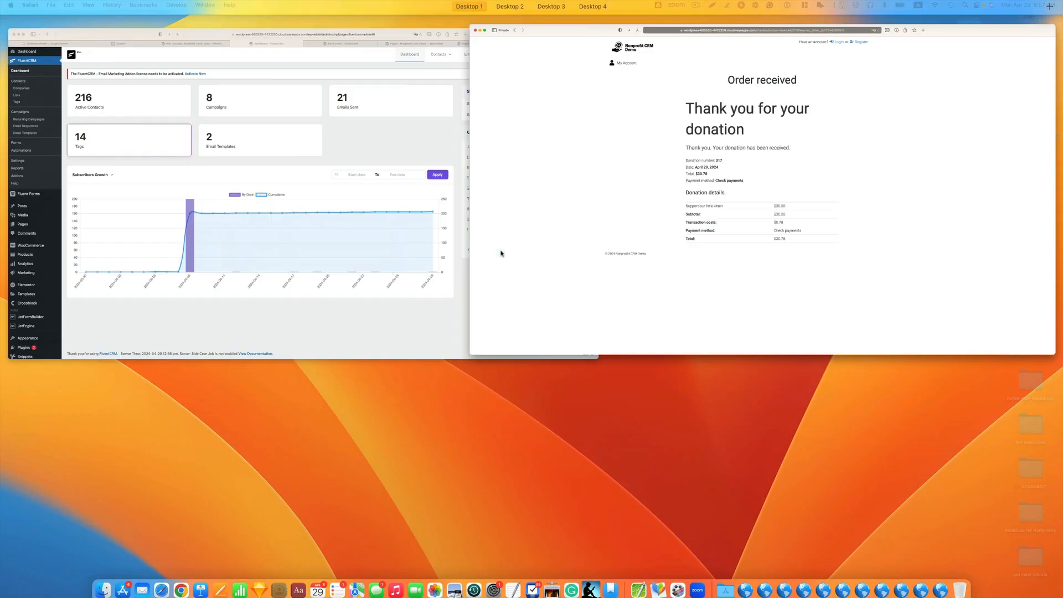
click(333, 135)
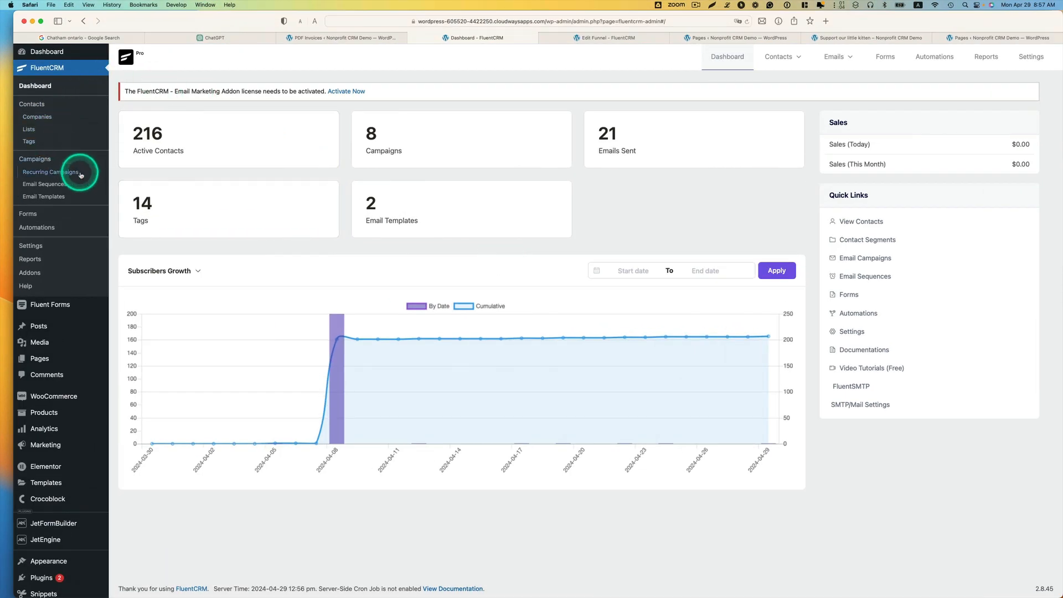
mouse_move(62, 398)
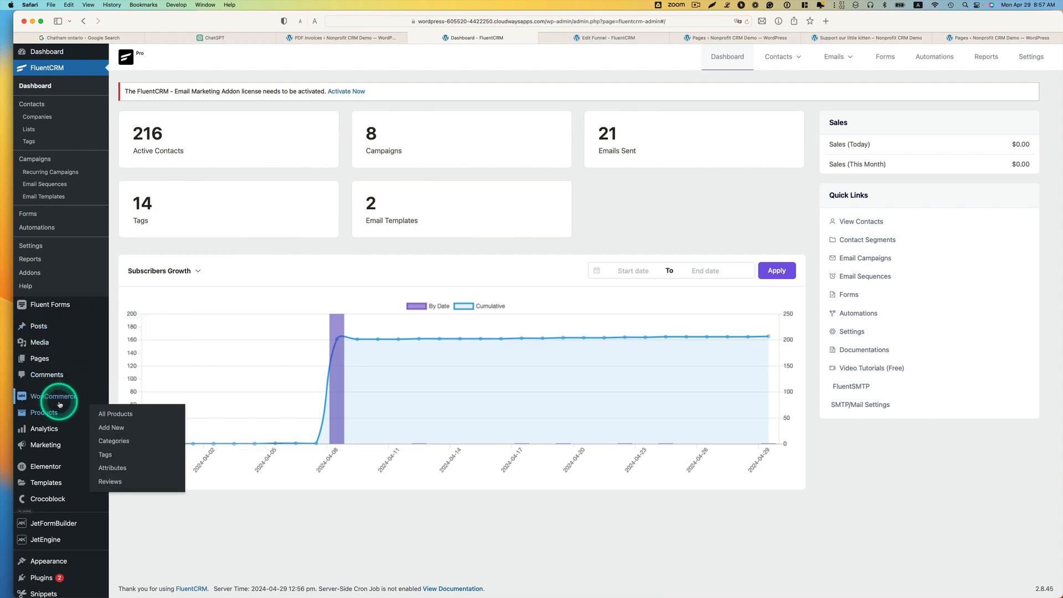
click(108, 411)
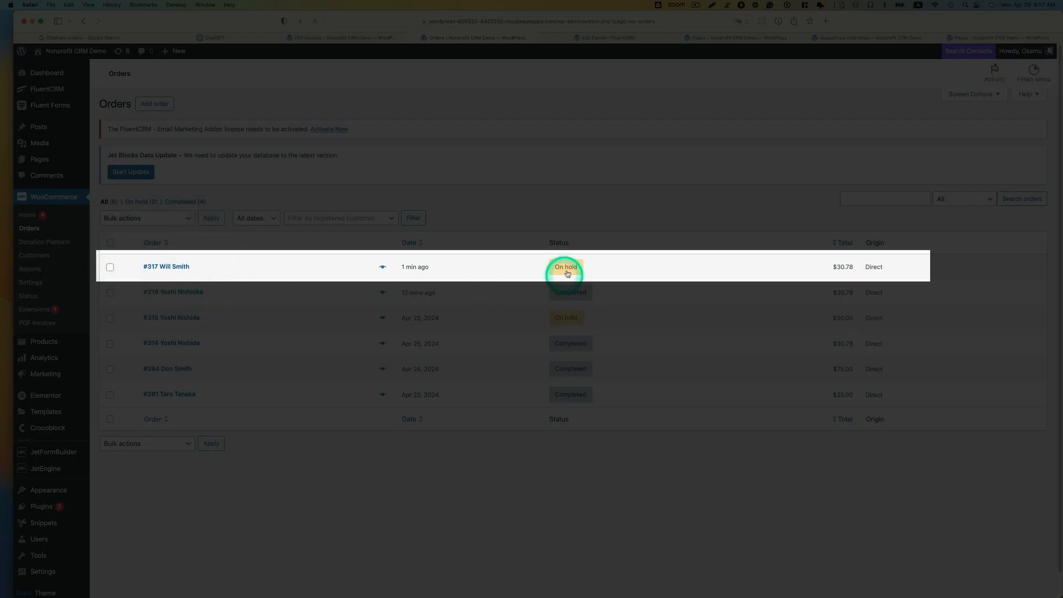
mouse_move(567, 269)
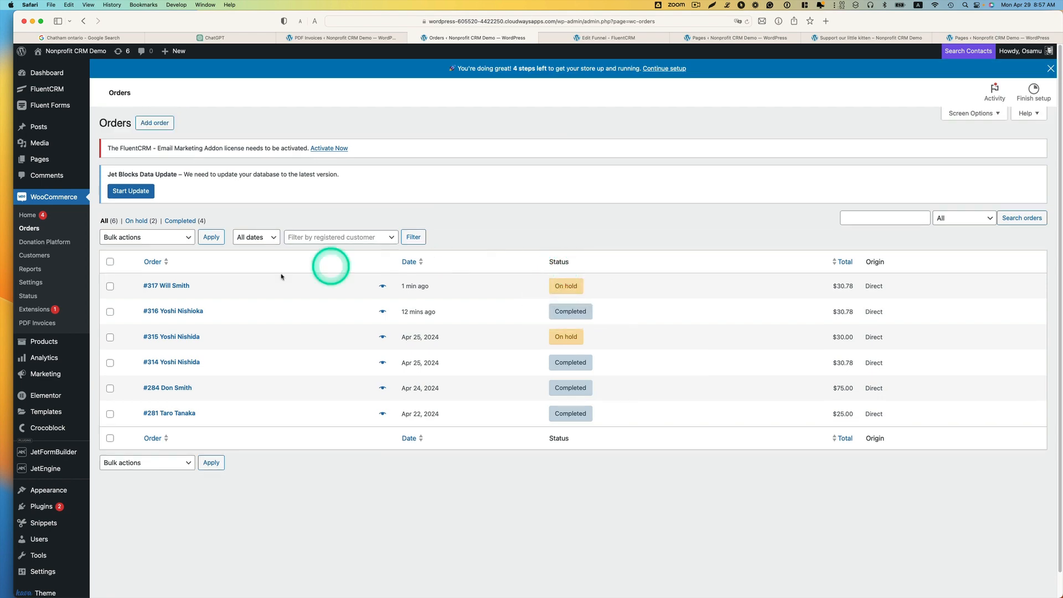
click(175, 287)
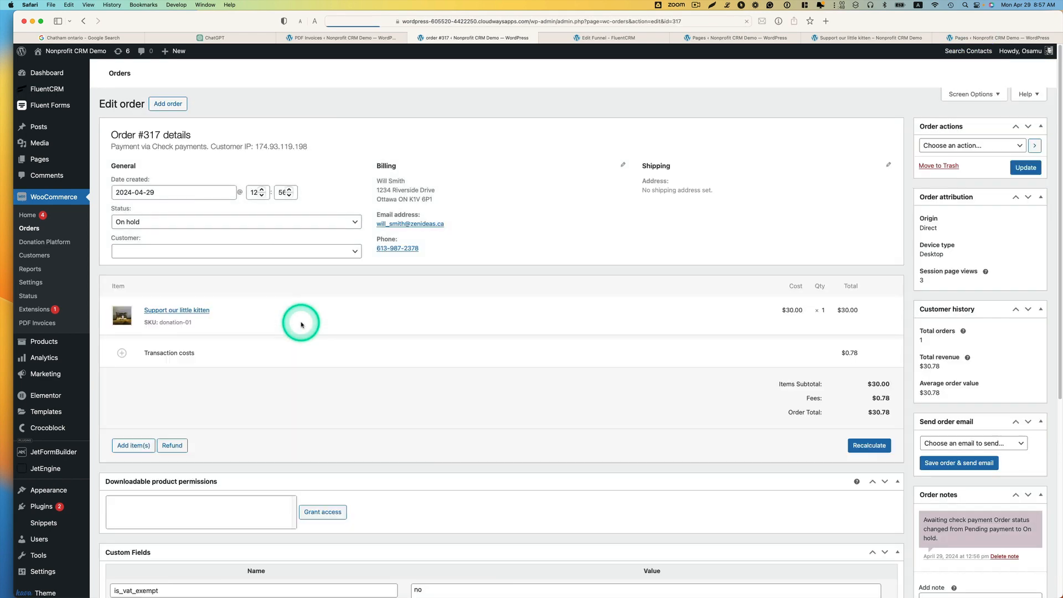
Step: Set the donation order's status to Completed and update the order
scroll(370, 298, down, 1)
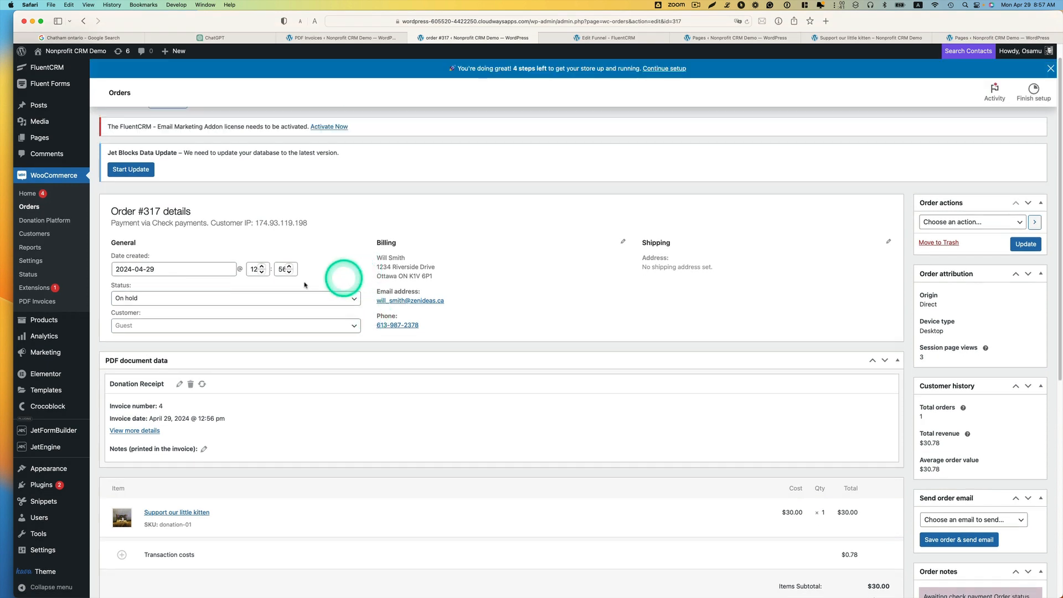
click(137, 302)
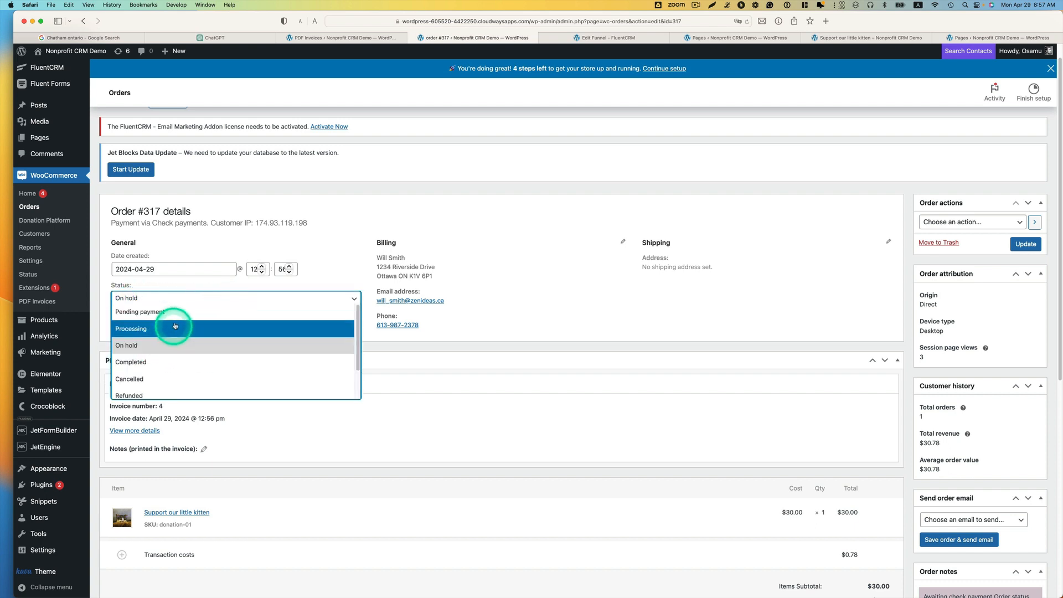
click(141, 362)
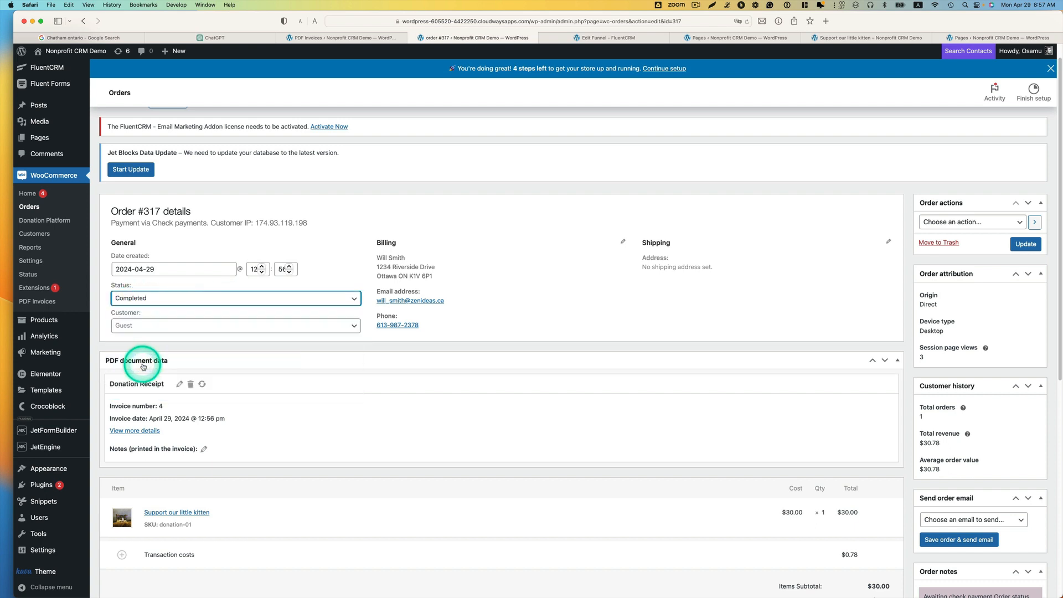
click(1026, 244)
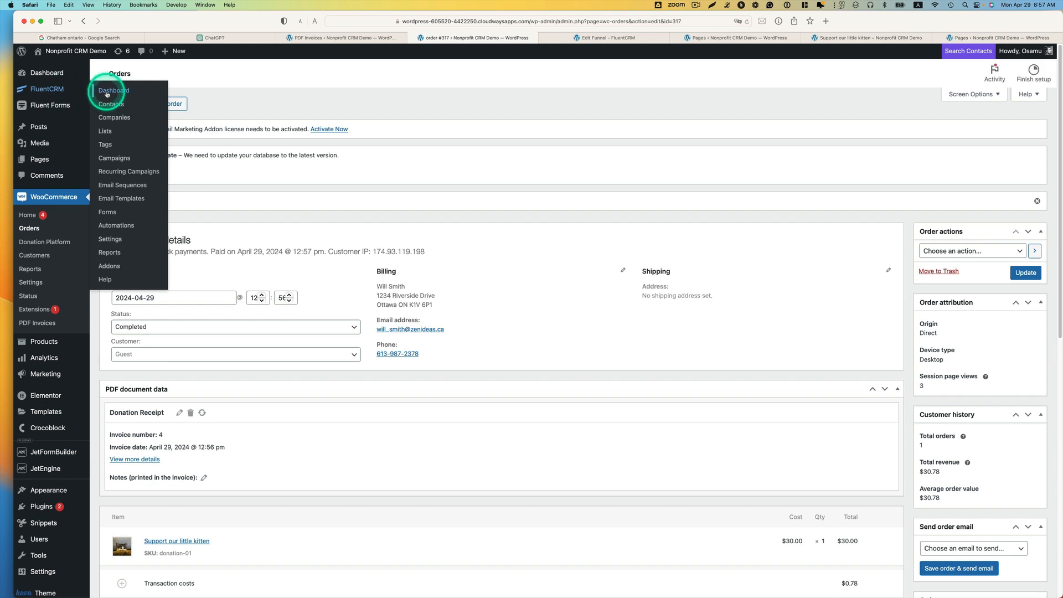
Step: Open the new donor's contact profile in FluentCRM and review the profile details, lists, tags and purchase history
click(107, 93)
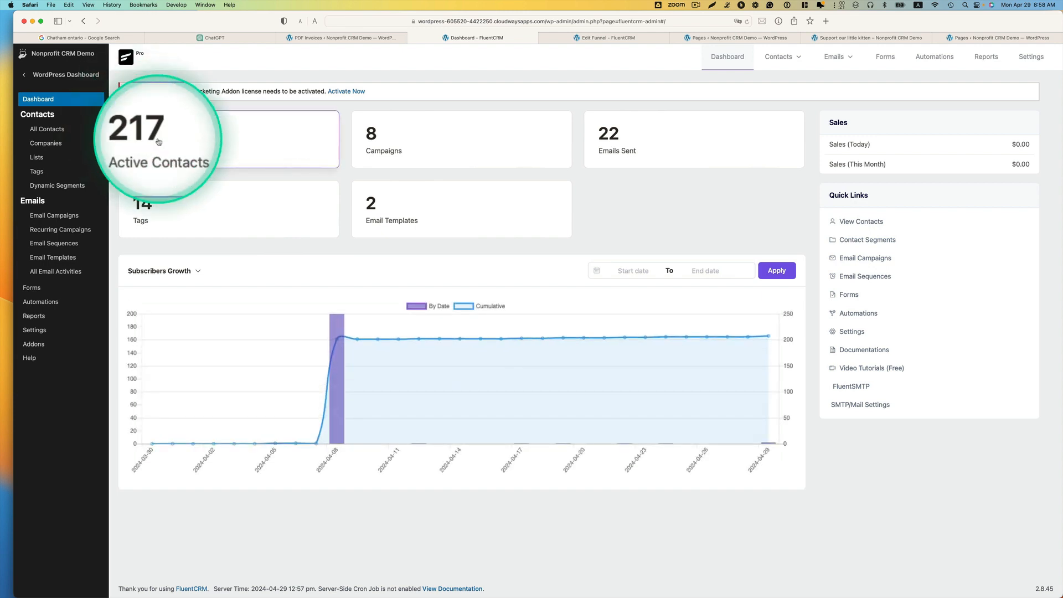
click(49, 133)
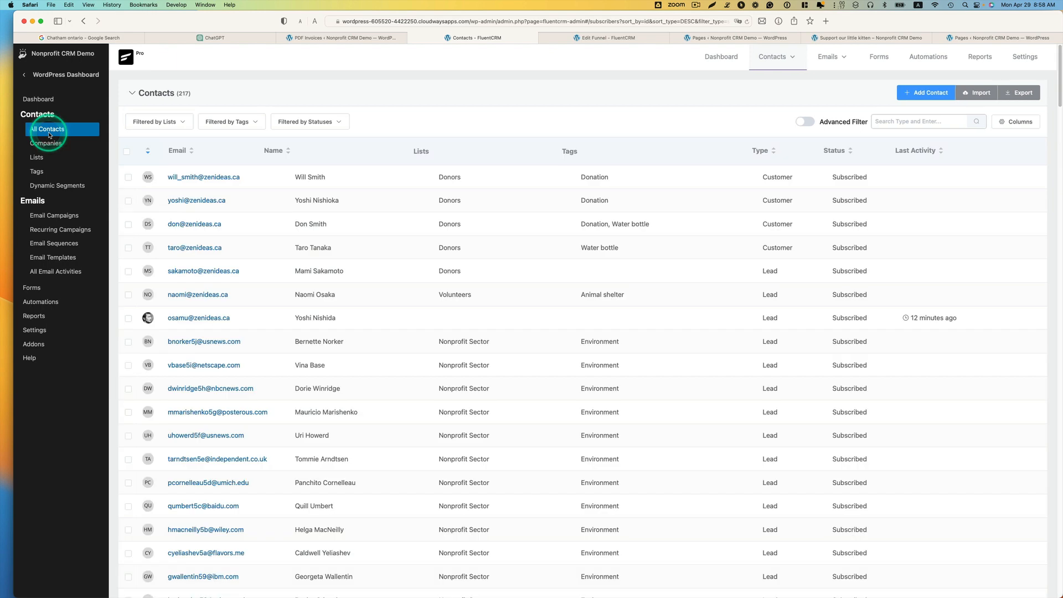
click(225, 178)
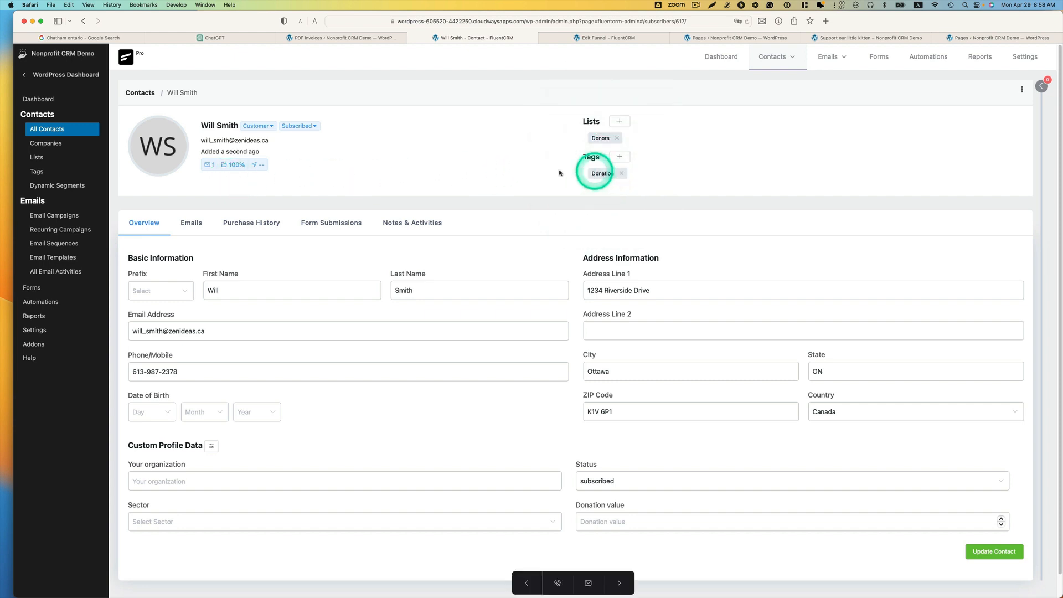
scroll(638, 311, down, 1)
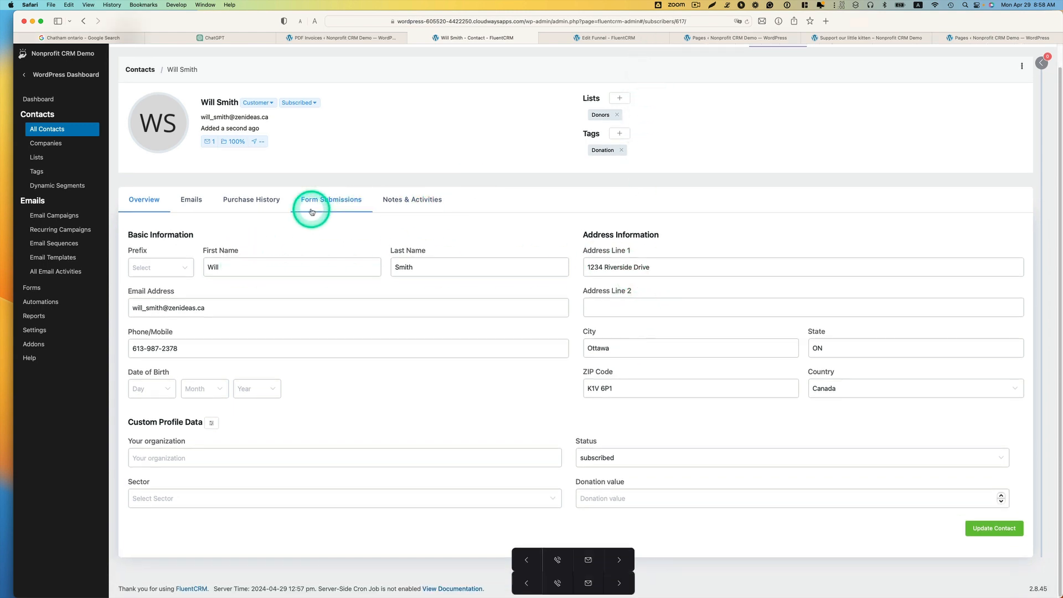
click(236, 202)
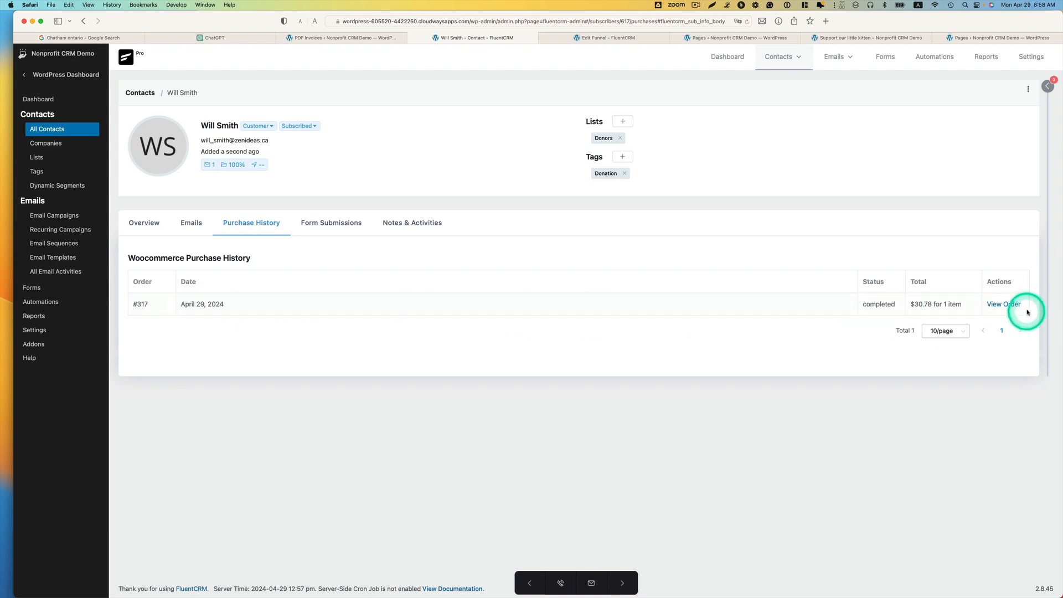
Step: View the donation order from the contact's purchase history and open its PDF Donation Receipt
click(1001, 304)
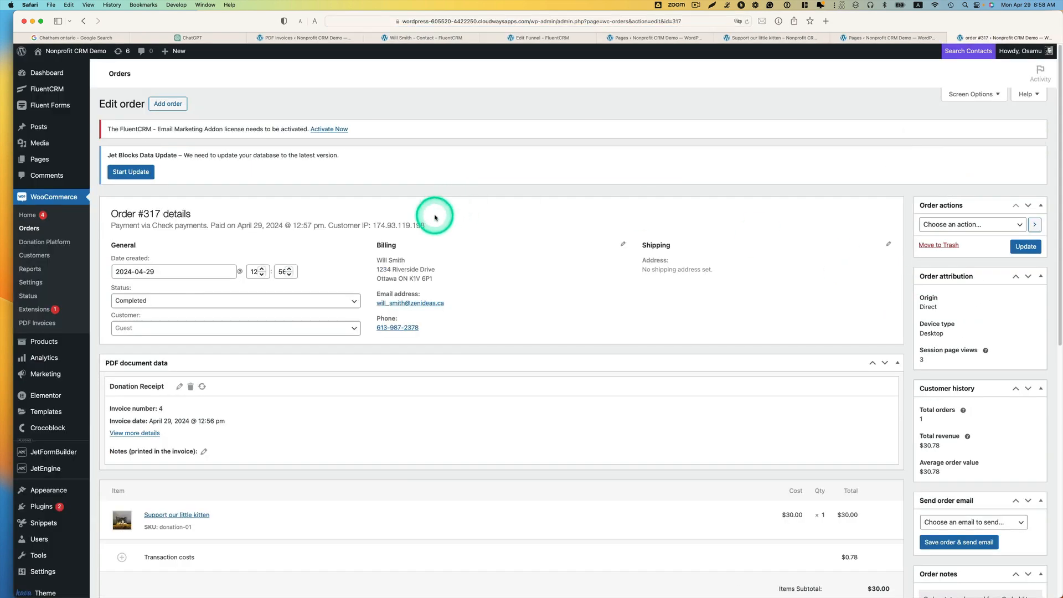
scroll(583, 325, down, 1)
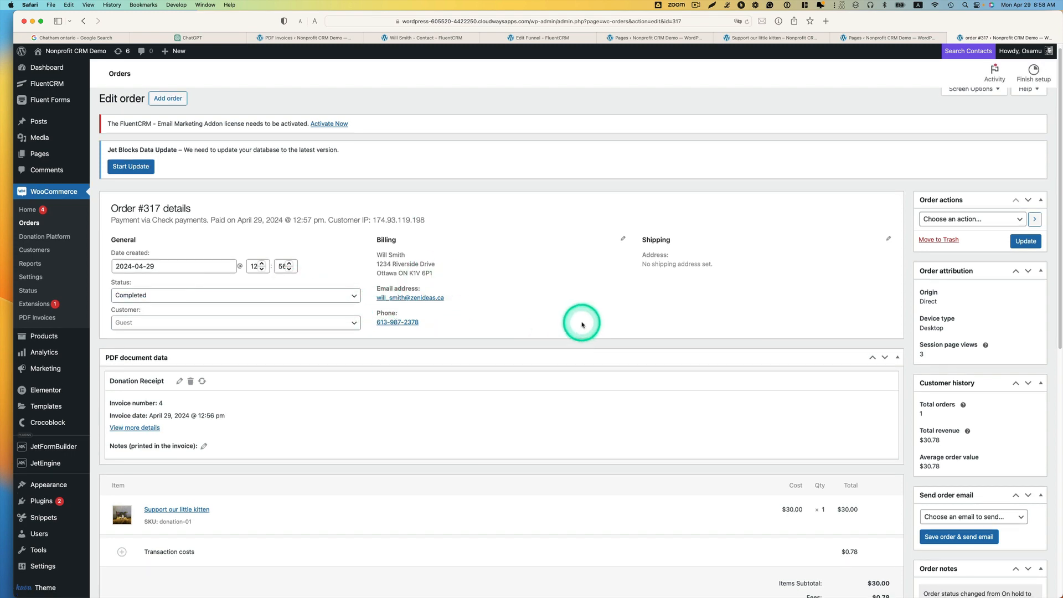
scroll(583, 325, down, 5)
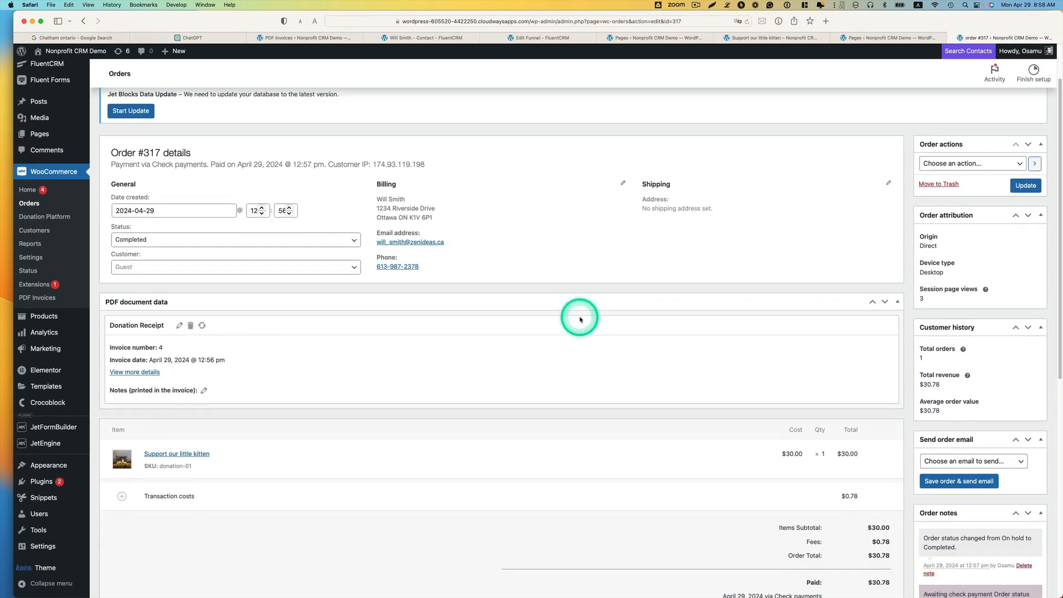
scroll(909, 327, down, 10)
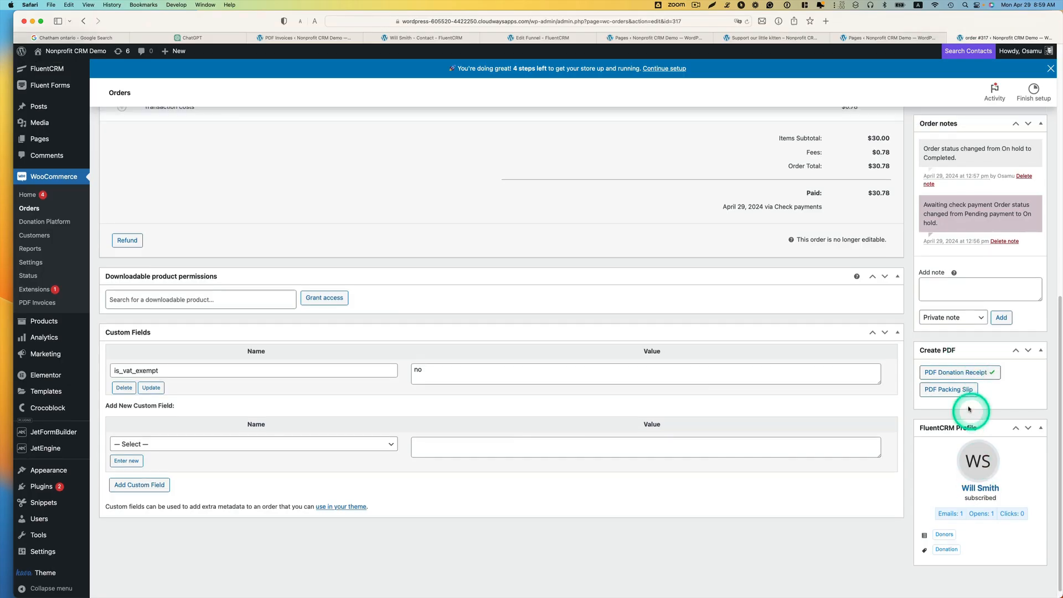
click(941, 372)
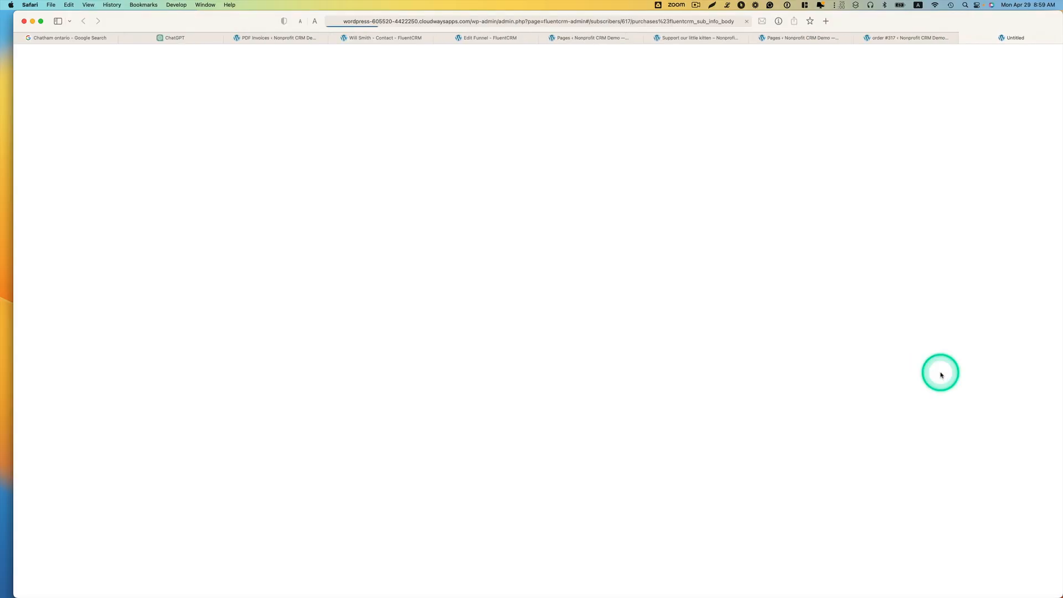
Step: Examine the tax deductible receipt's donor details, donation summary, payment method and closing text
scroll(872, 379, down, 3)
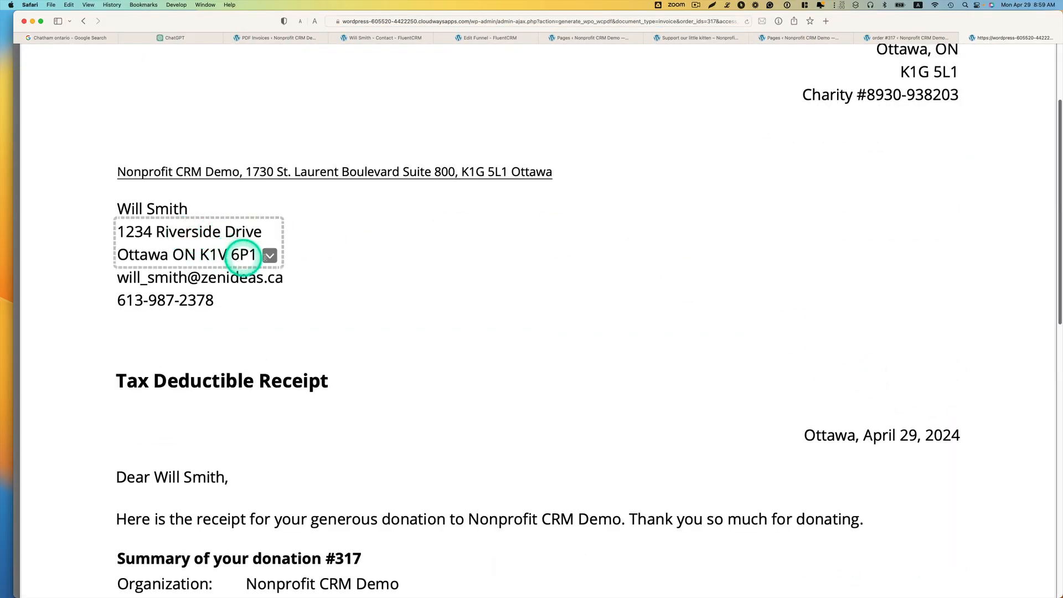
scroll(527, 308, down, 5)
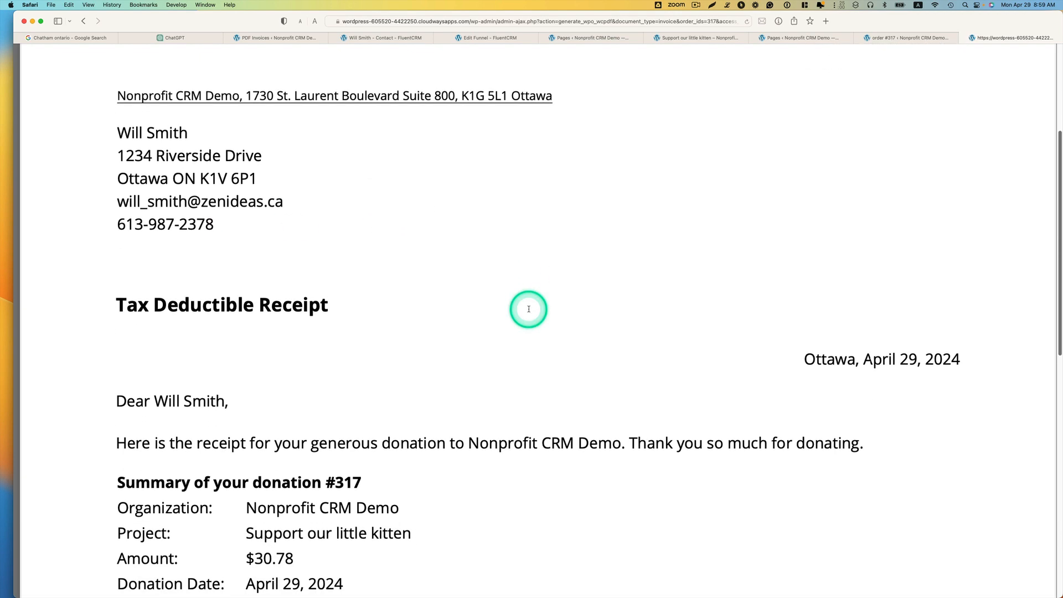
scroll(528, 308, down, 4)
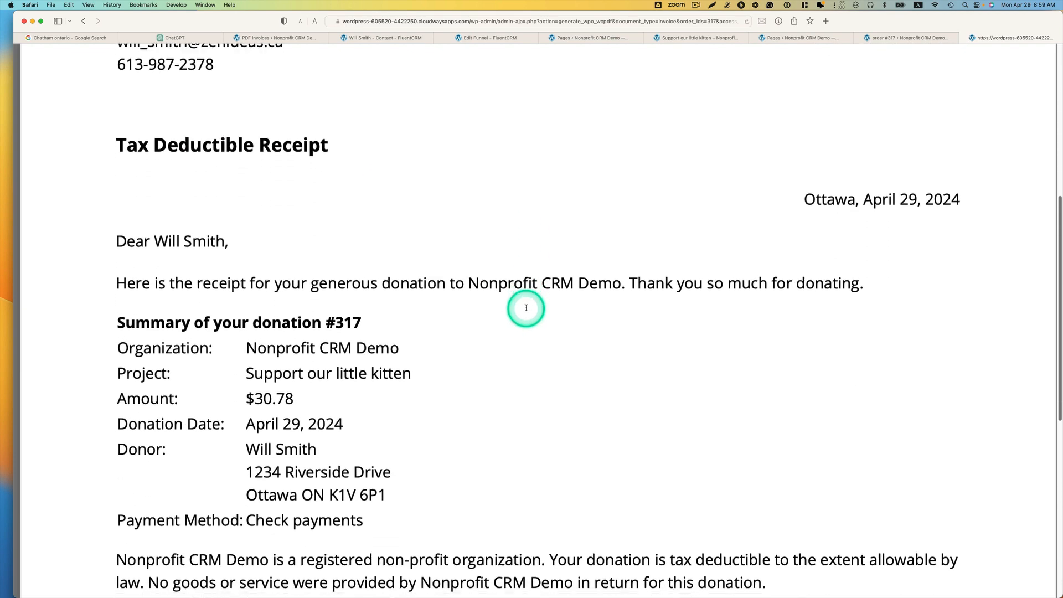
scroll(481, 373, down, 5)
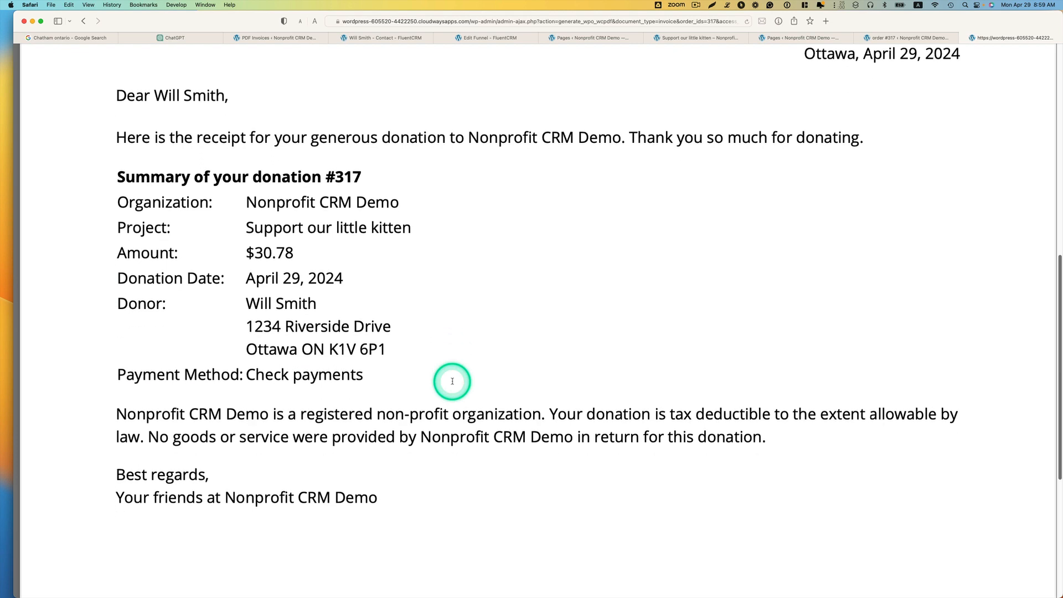
click(617, 20)
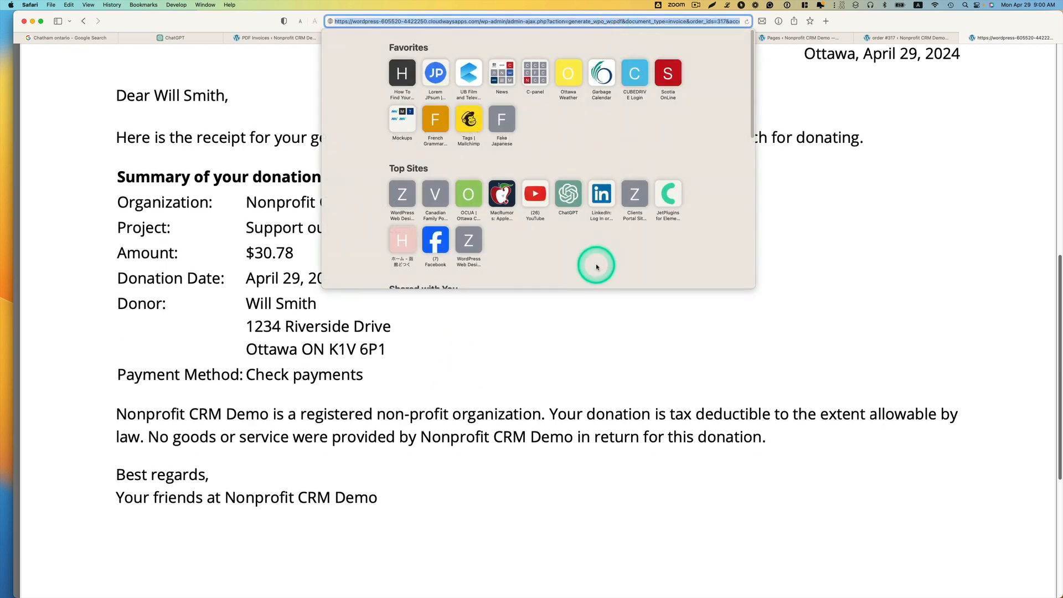
click(586, 409)
scroll(586, 408, down, 6)
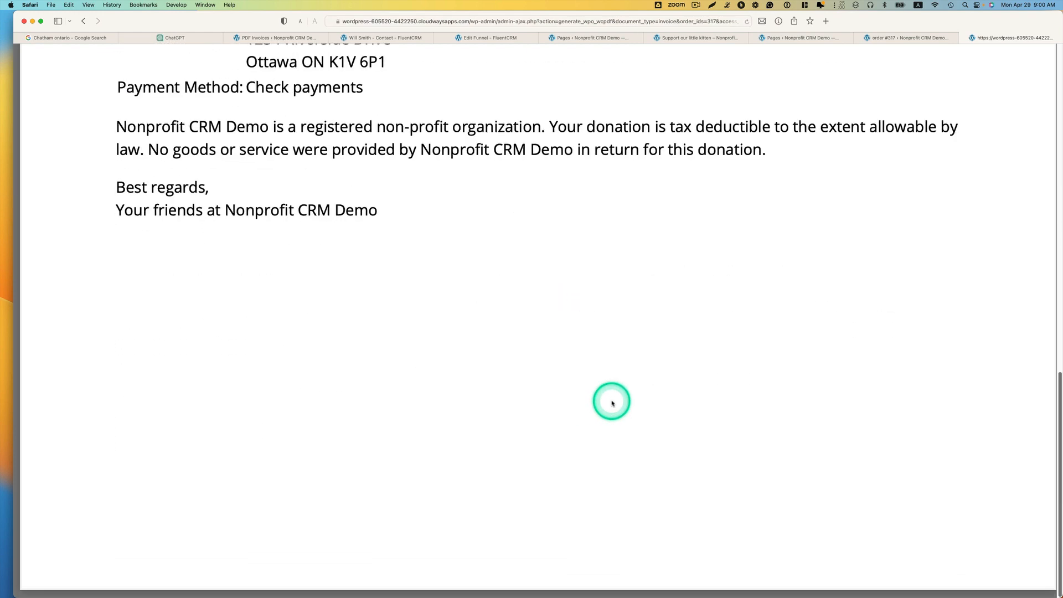
scroll(592, 398, up, 5)
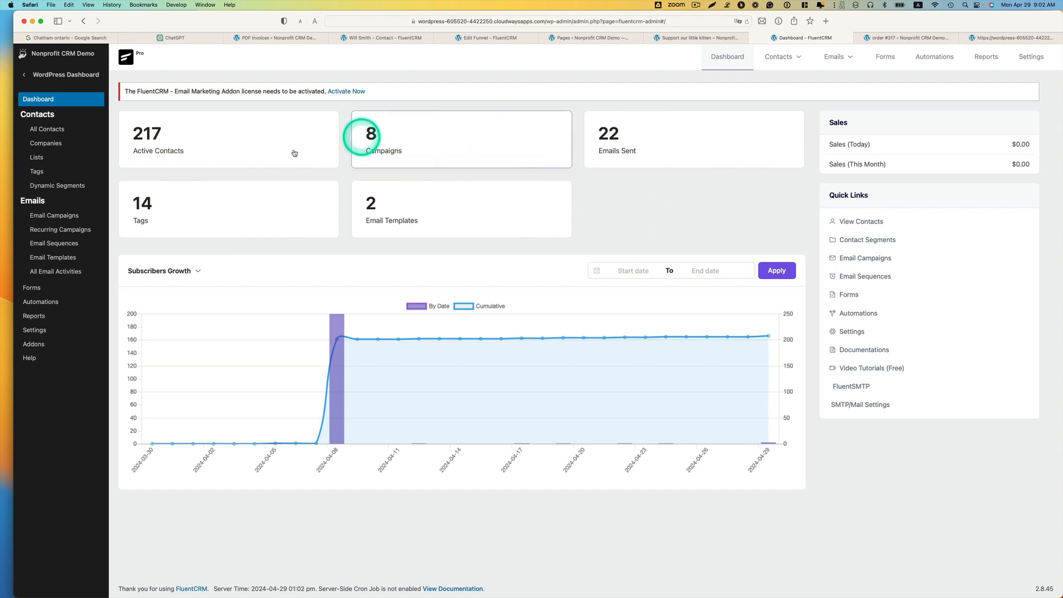
Step: Open the list of all contacts in FluentCRM
click(44, 129)
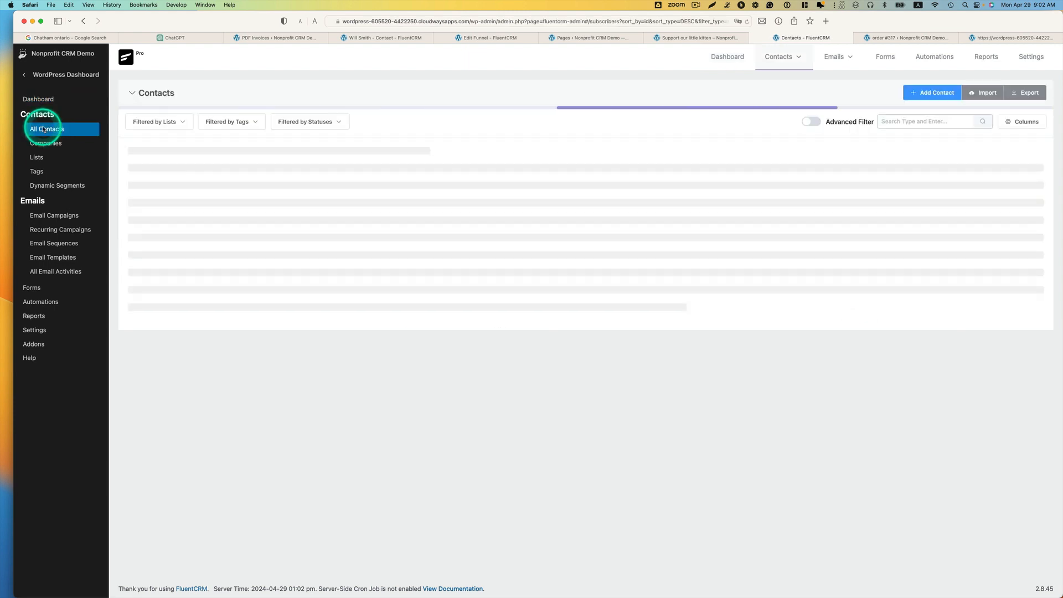